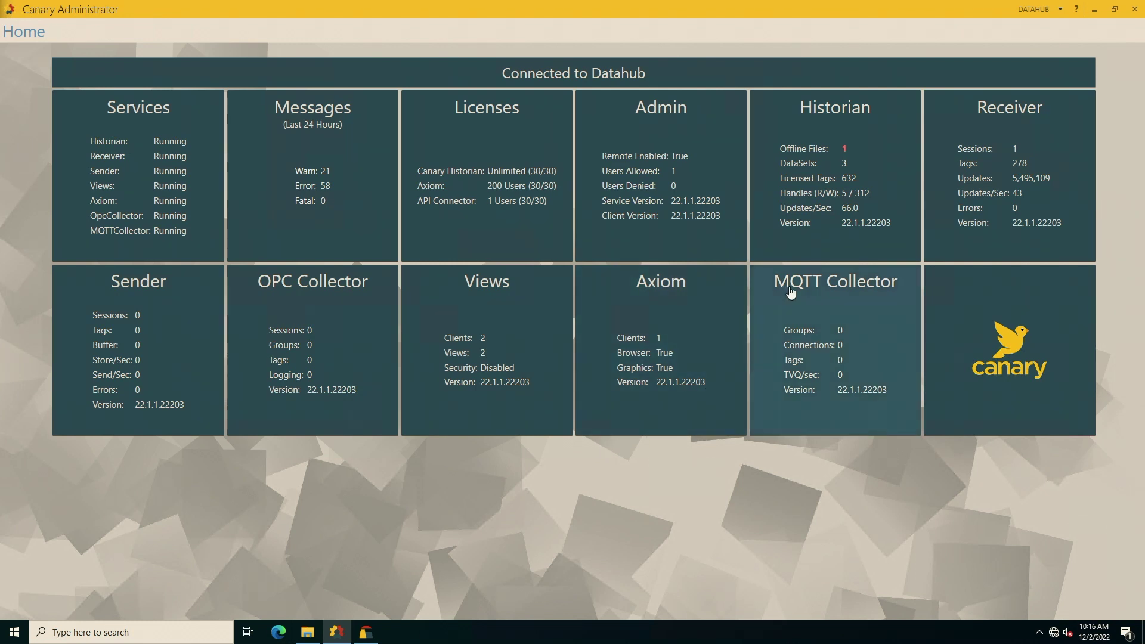
Create a new historian dataset named 'DLF Dataset' under Configuration > DataSets.
click(823, 231)
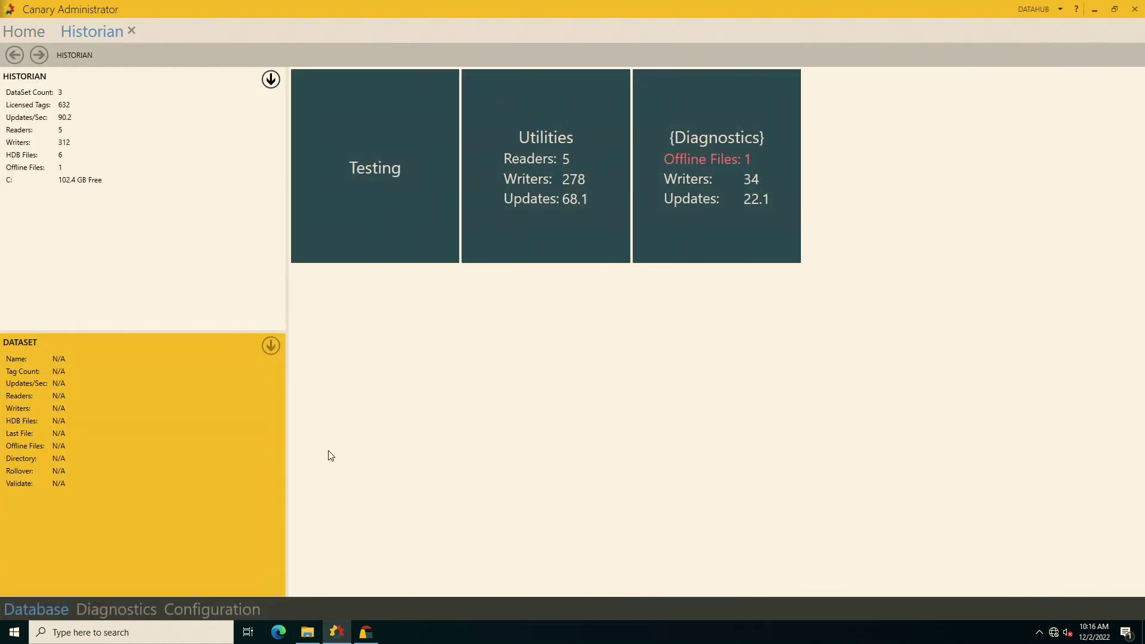
click(219, 610)
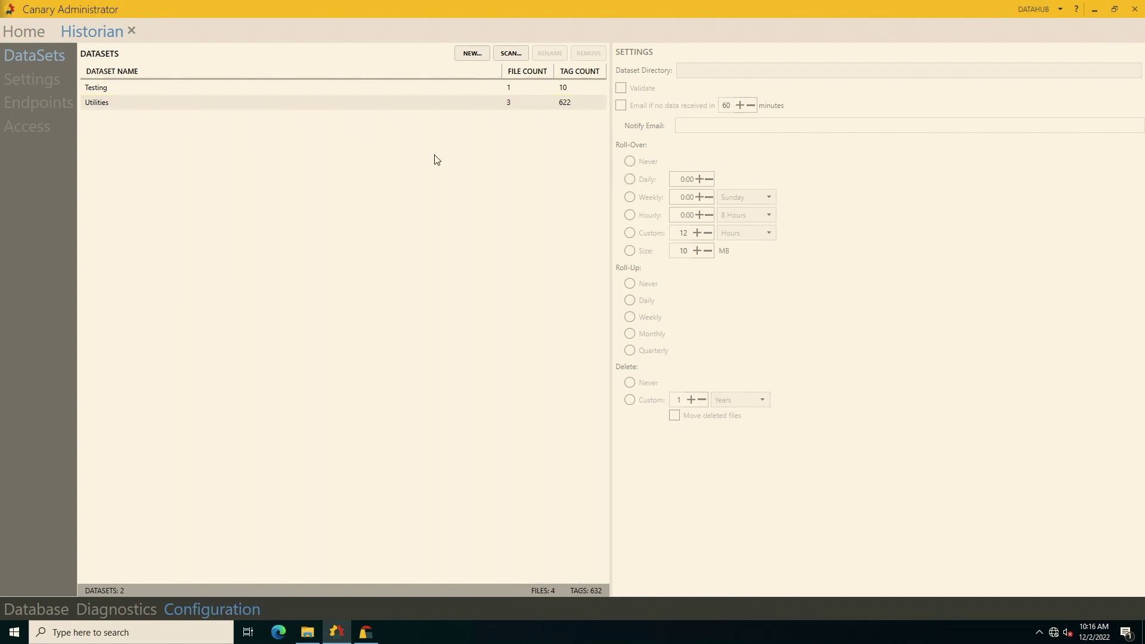
click(484, 55)
mouse_move(322, 640)
text(DLF Dataset)
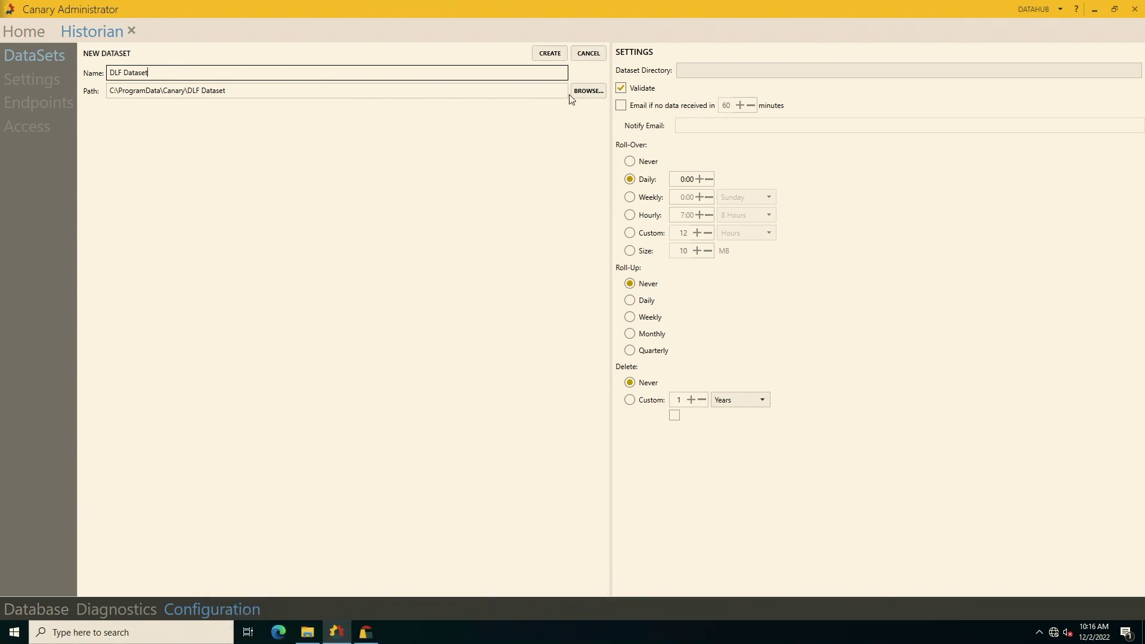
click(549, 53)
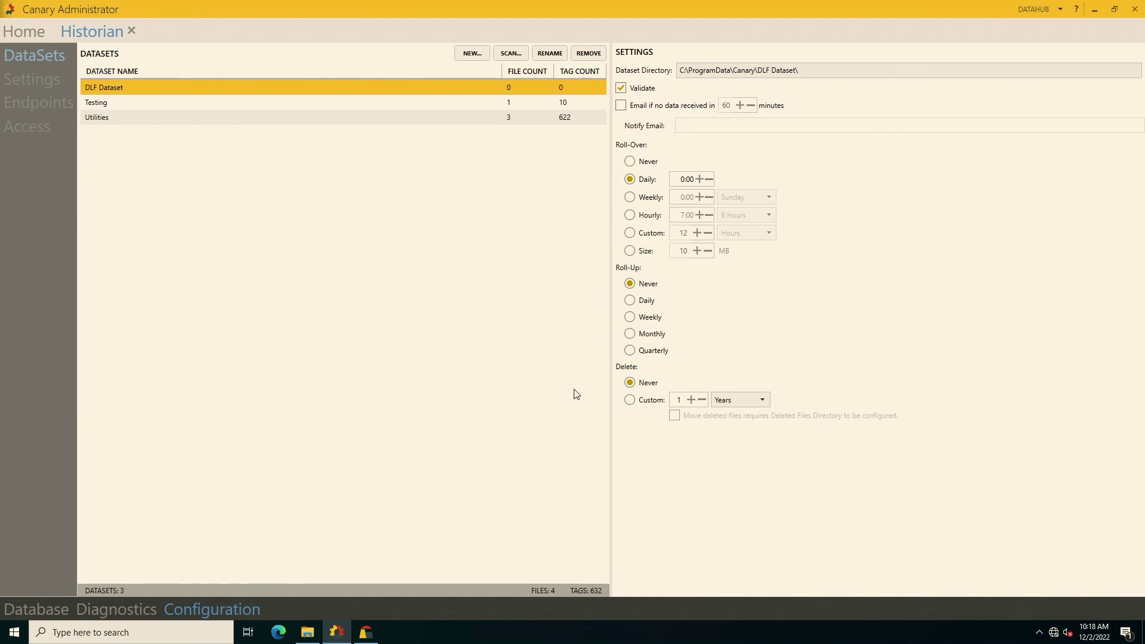
Connect to the CONTROLGATEWAY server and bring up the MQTT Collector status page.
mouse_move(582, 642)
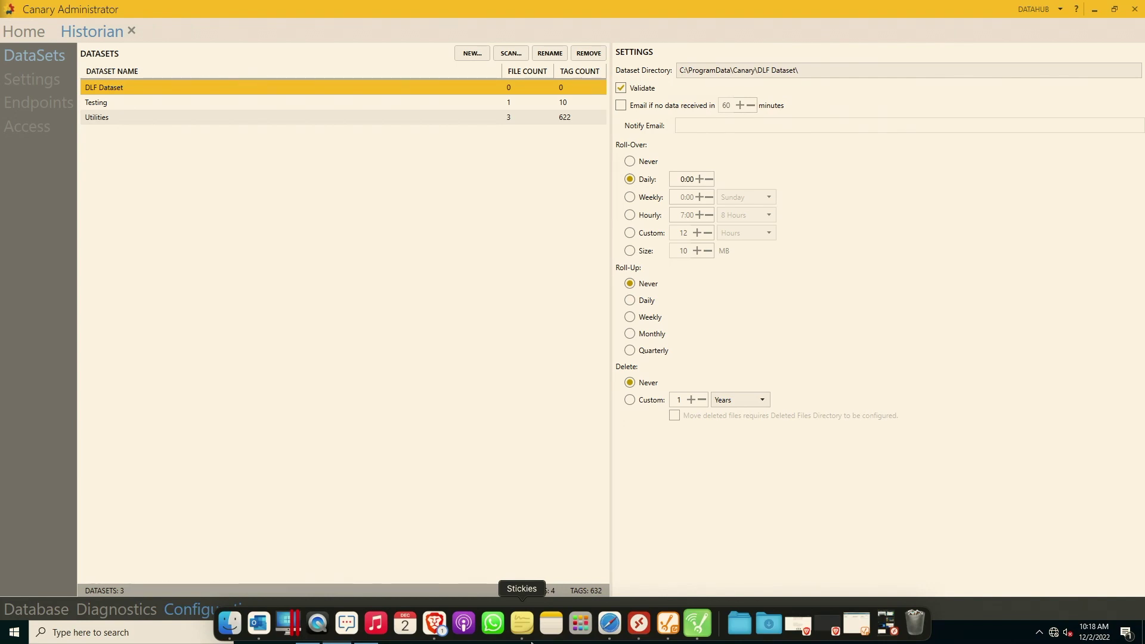
mouse_move(1055, 7)
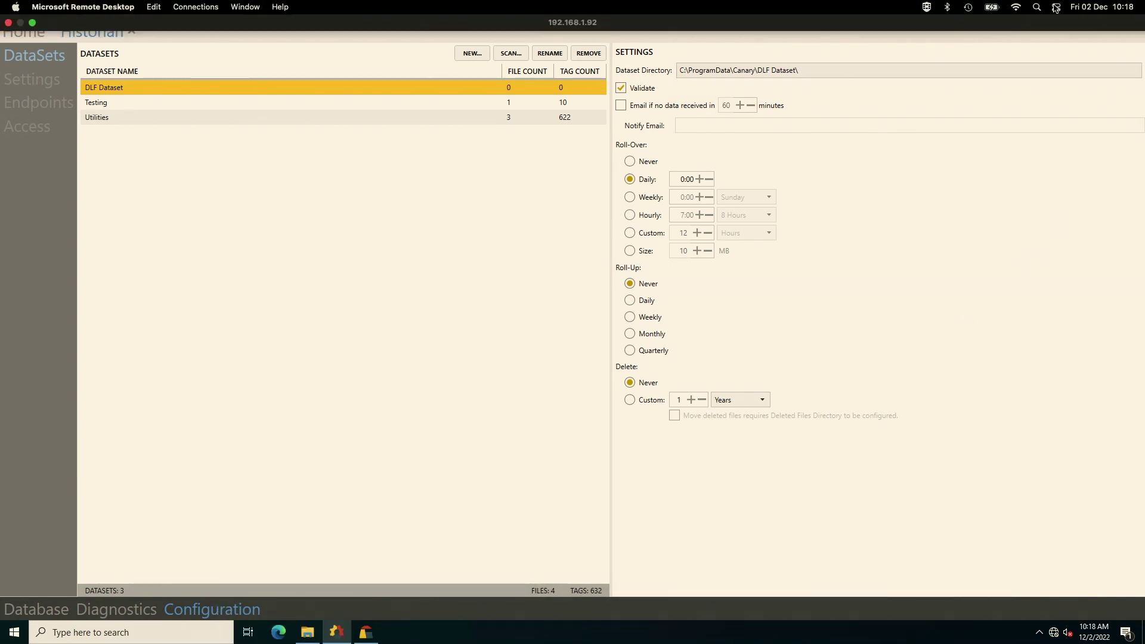
click(1060, 9)
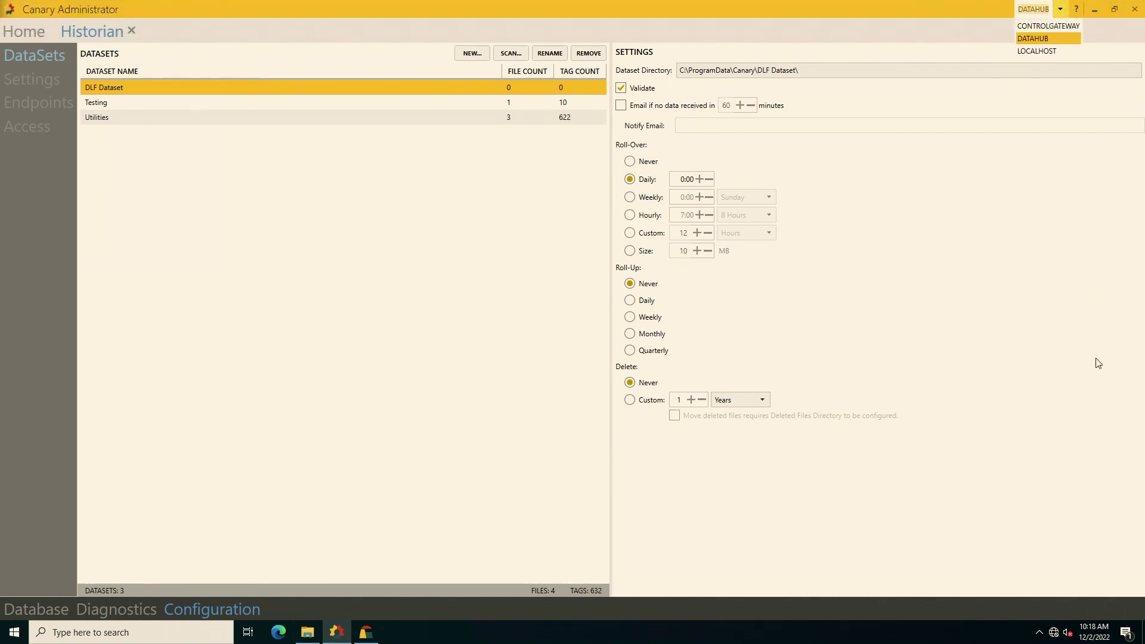
click(1036, 30)
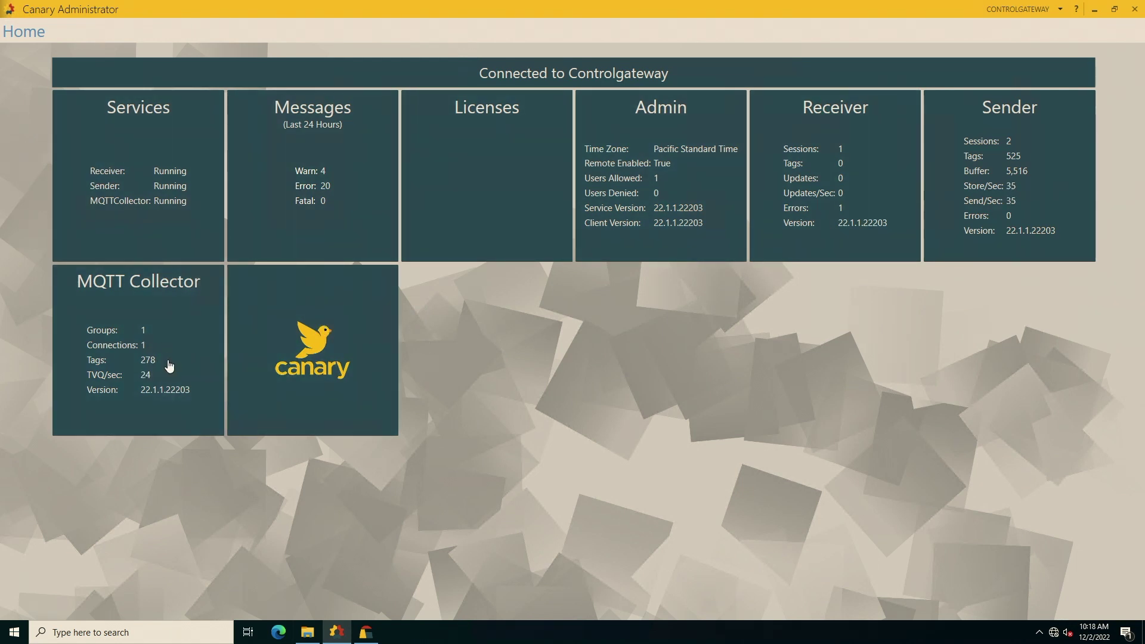
click(124, 308)
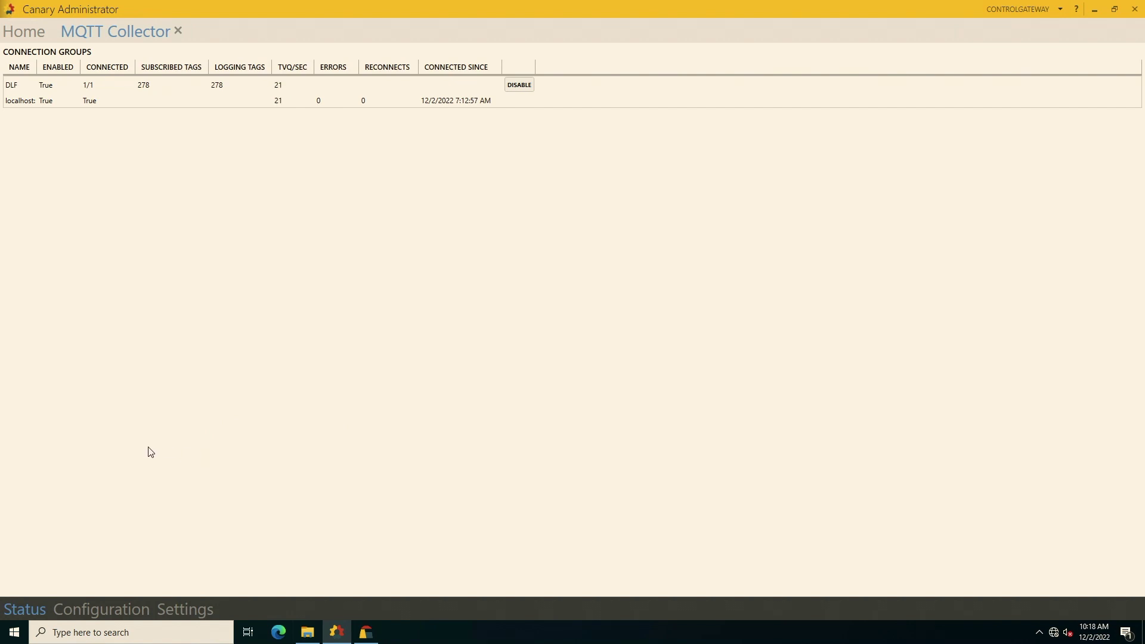
Add a new MQTT connection group and rename it from 'Group (new)' to 'Local Dataset'.
click(131, 608)
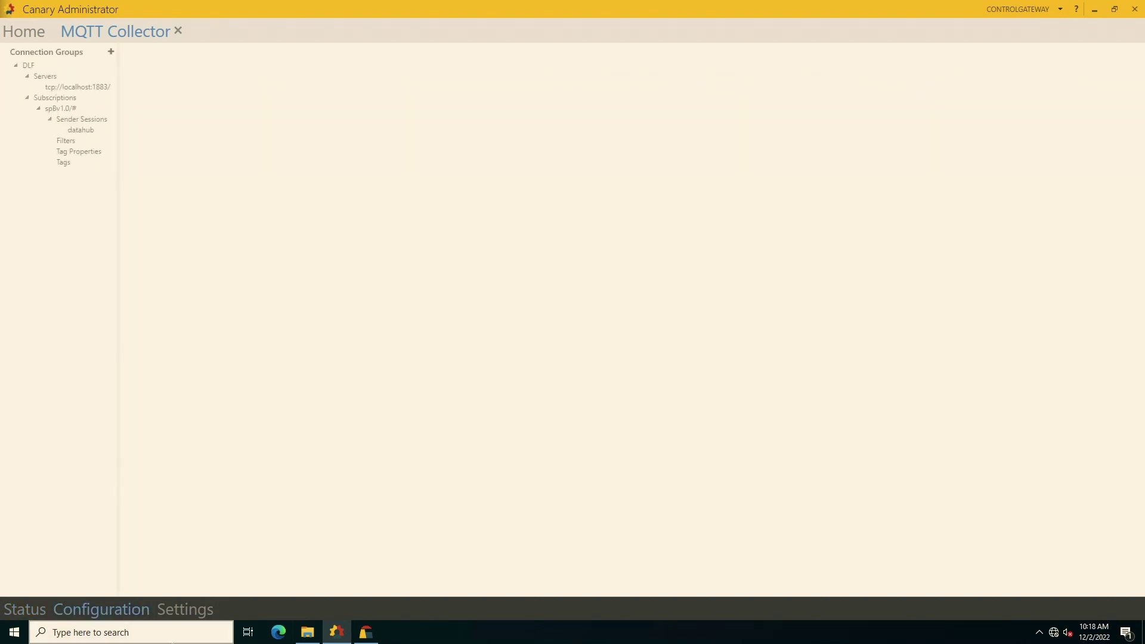
click(104, 53)
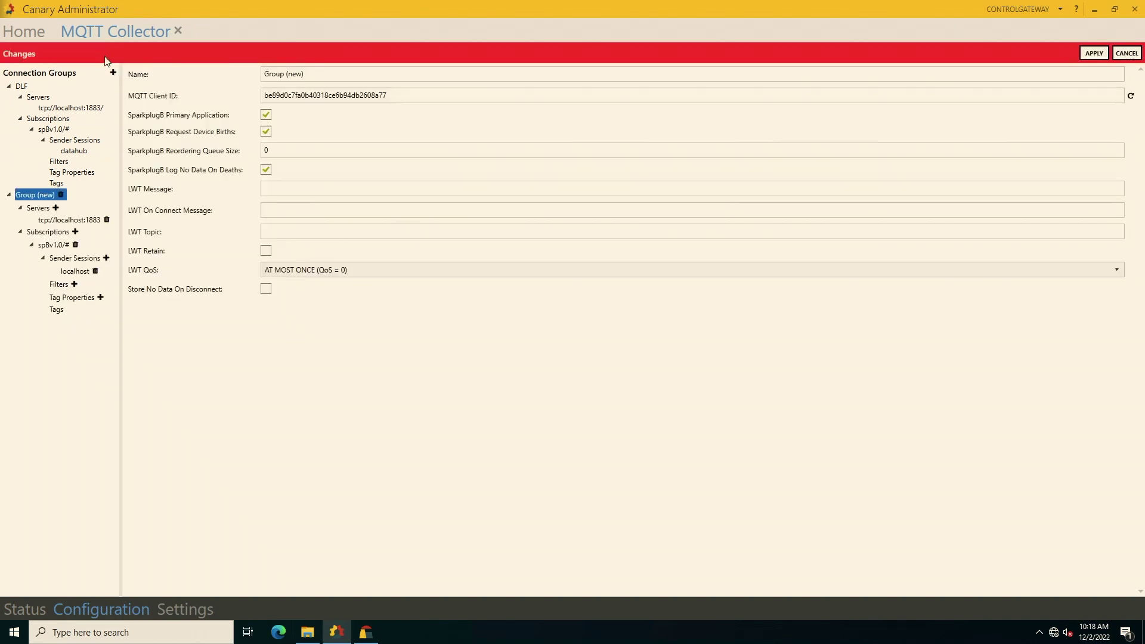
click(306, 189)
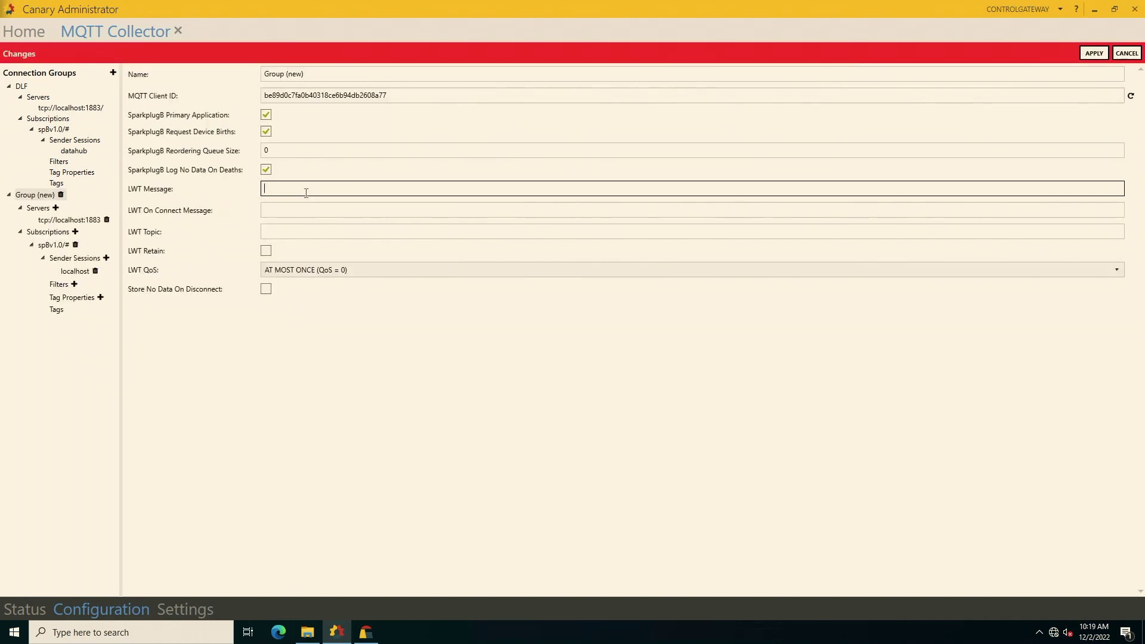
mouse_move(288, 641)
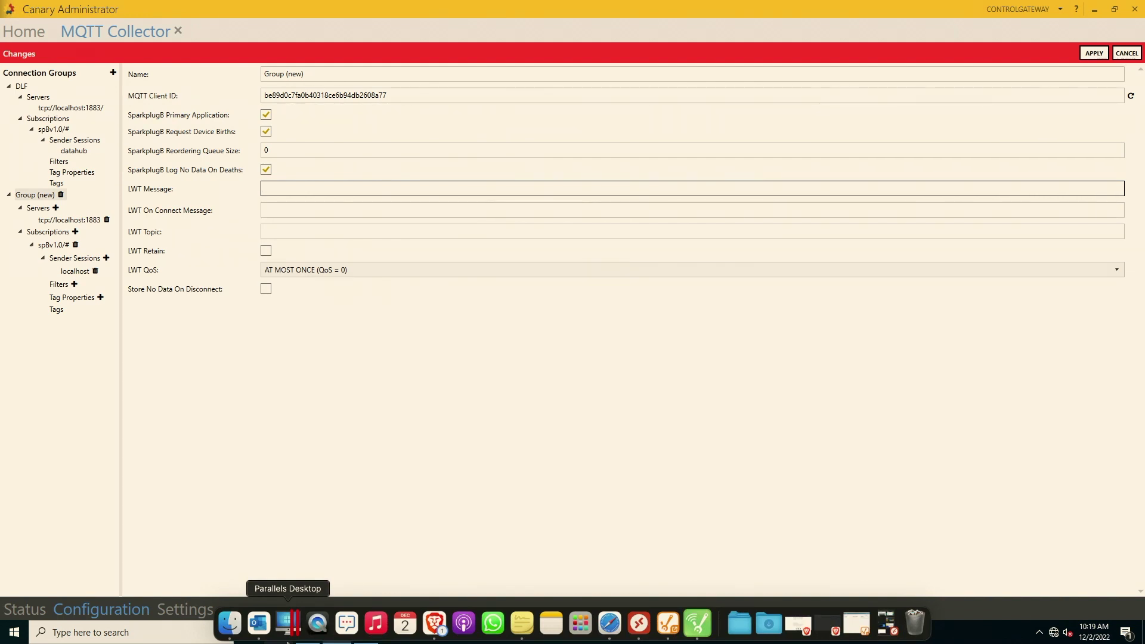
text(DL)
key(BackSpace)
key(BackSpace)
key(BackSpace)
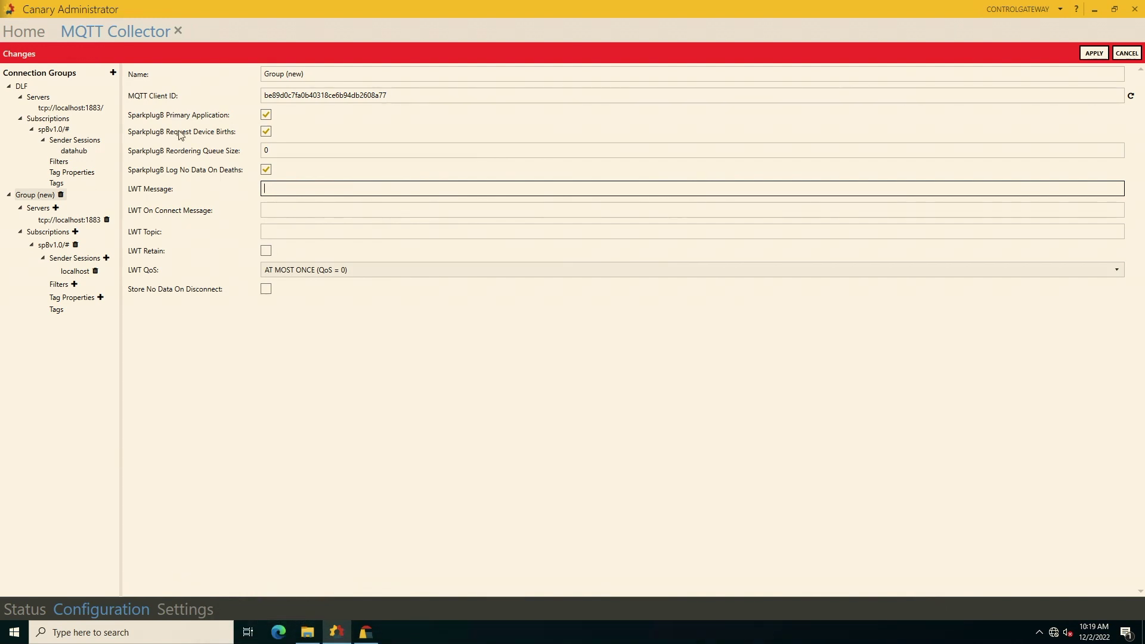
click(316, 74)
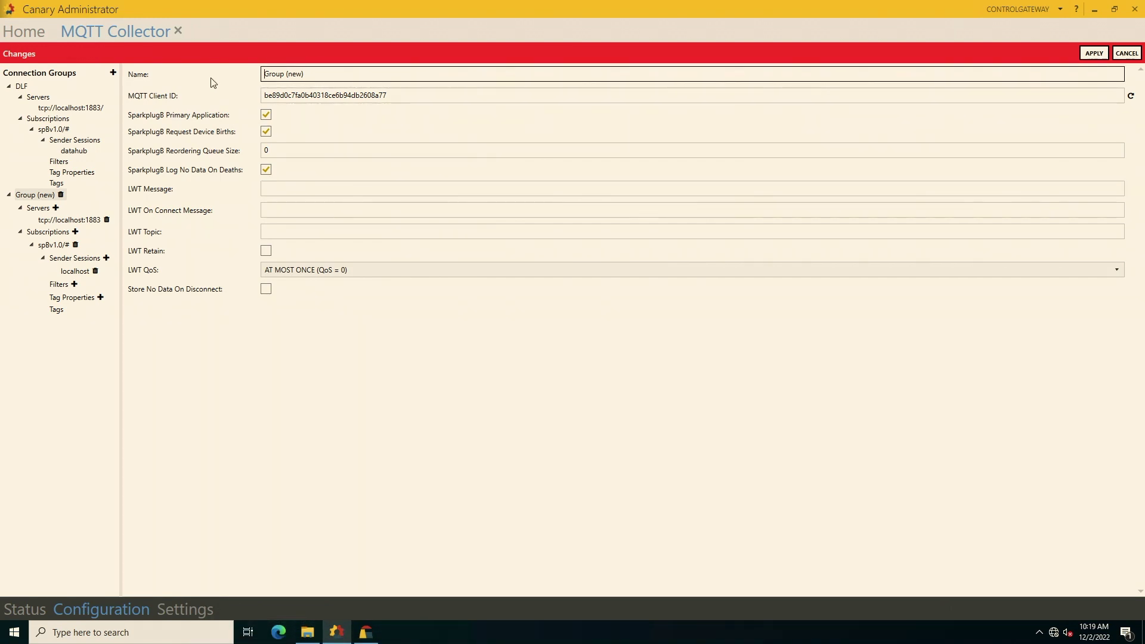
key(ctrl+a)
text(DL)
key(BackSpace)
key(BackSpace)
key(BackSpace)
text(Local Datrset)
Give the tcp://localhost:1883 broker the username admin and its password.
click(68, 221)
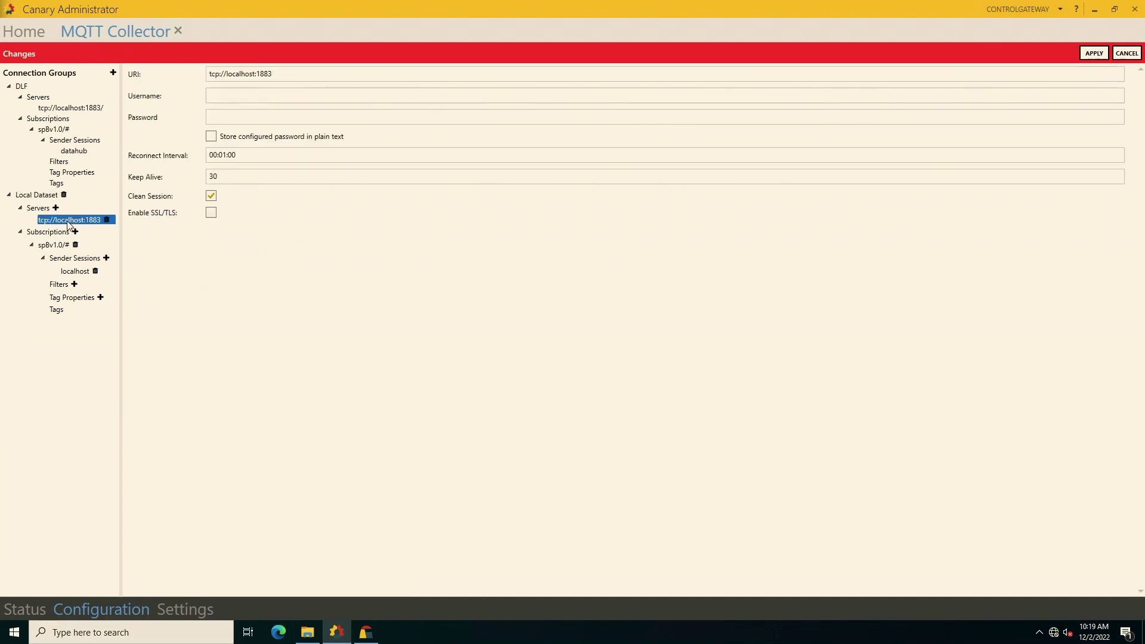
click(268, 95)
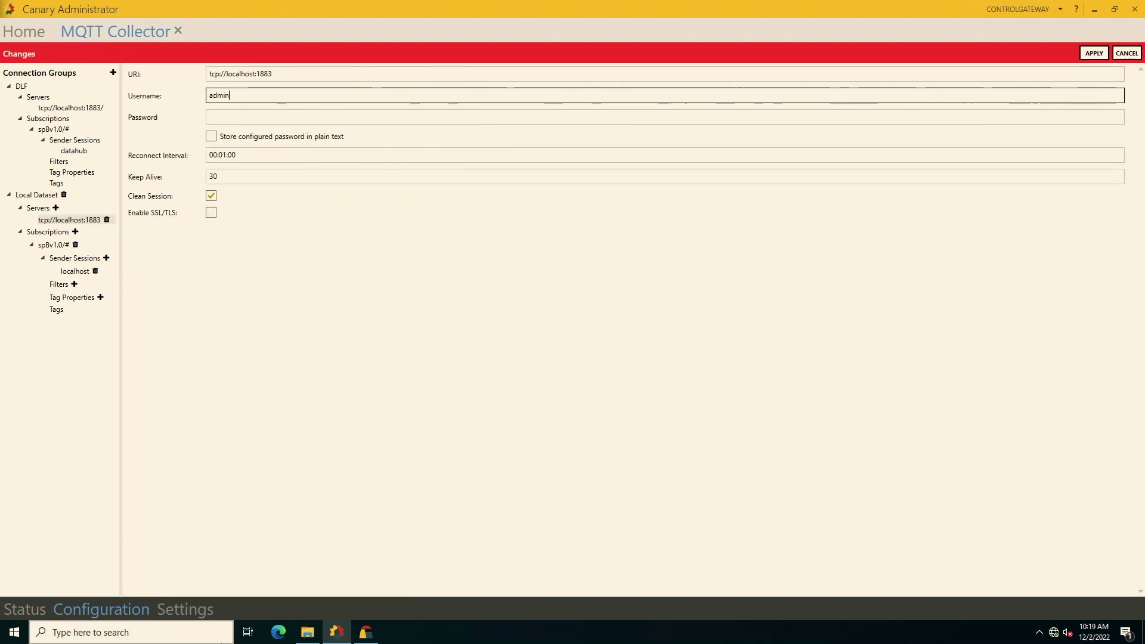
key(Tab)
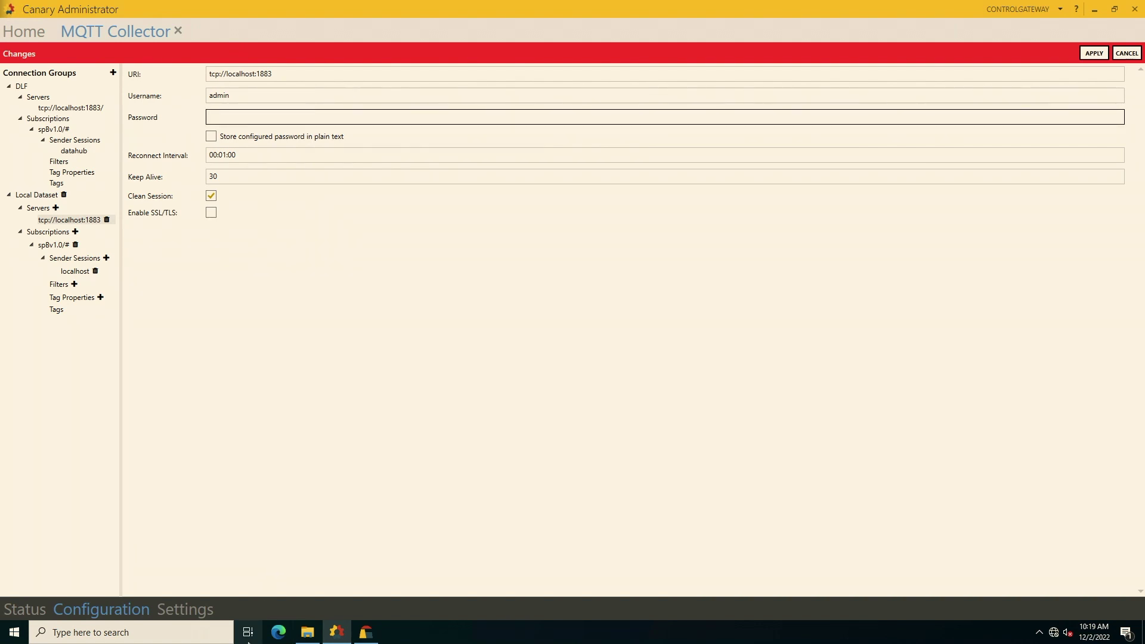
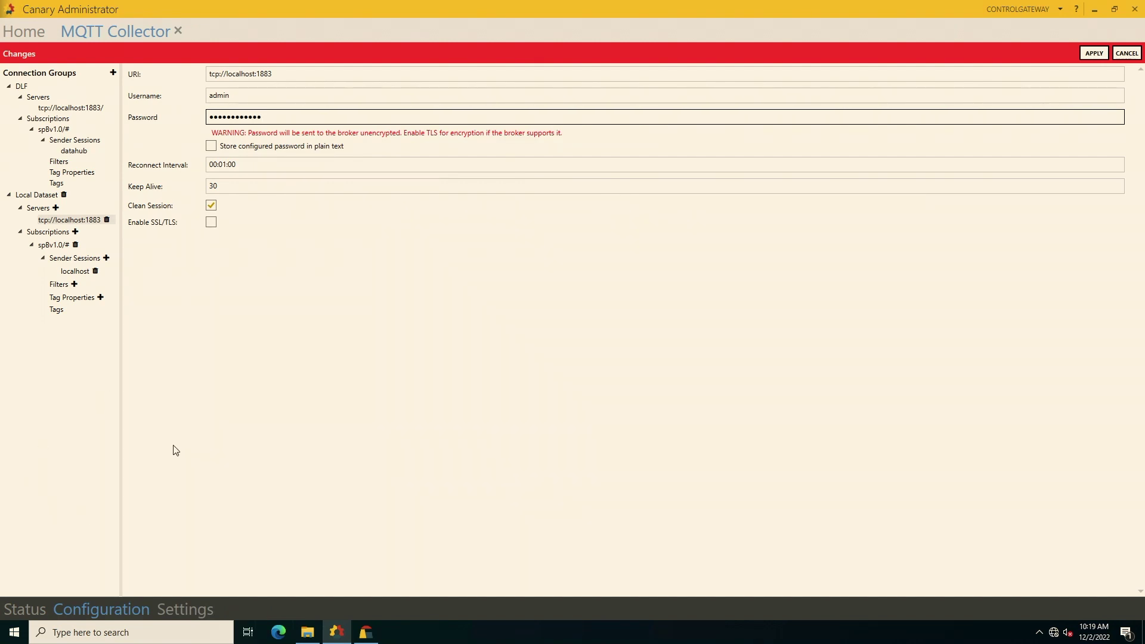
Change the localhost sender session's historian to DataHub.
click(65, 257)
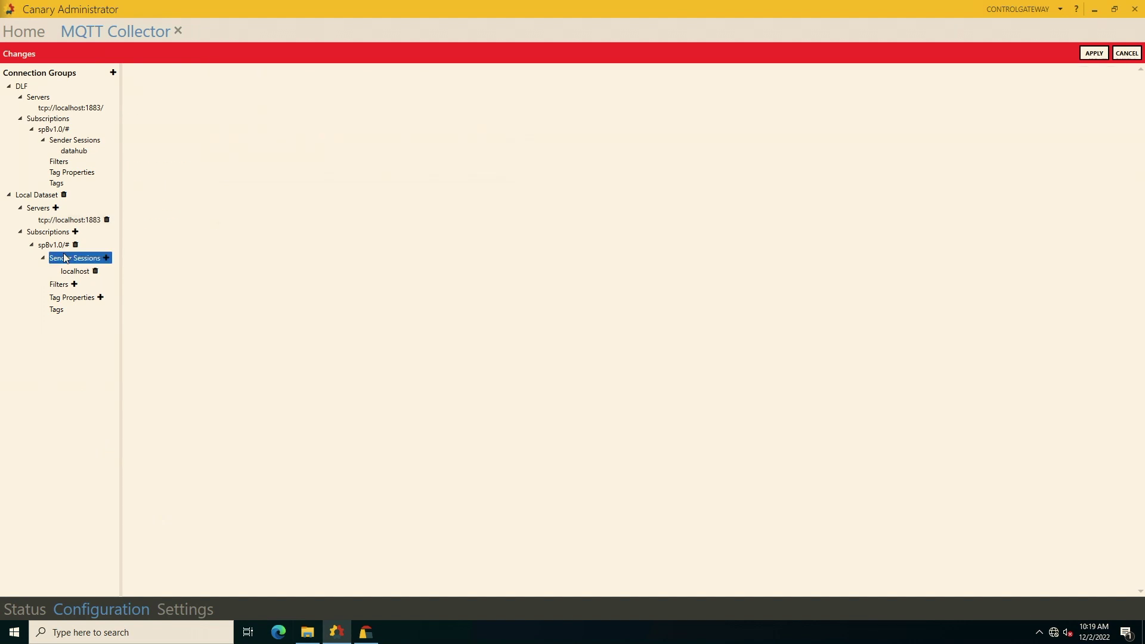
click(74, 272)
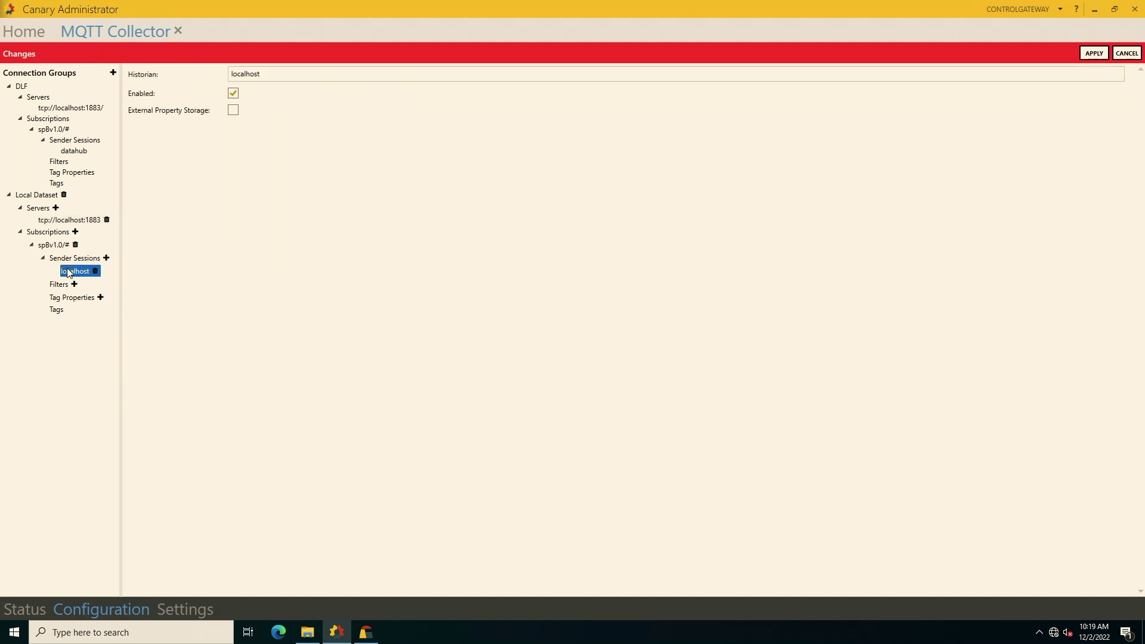
click(285, 72)
double_click(246, 74)
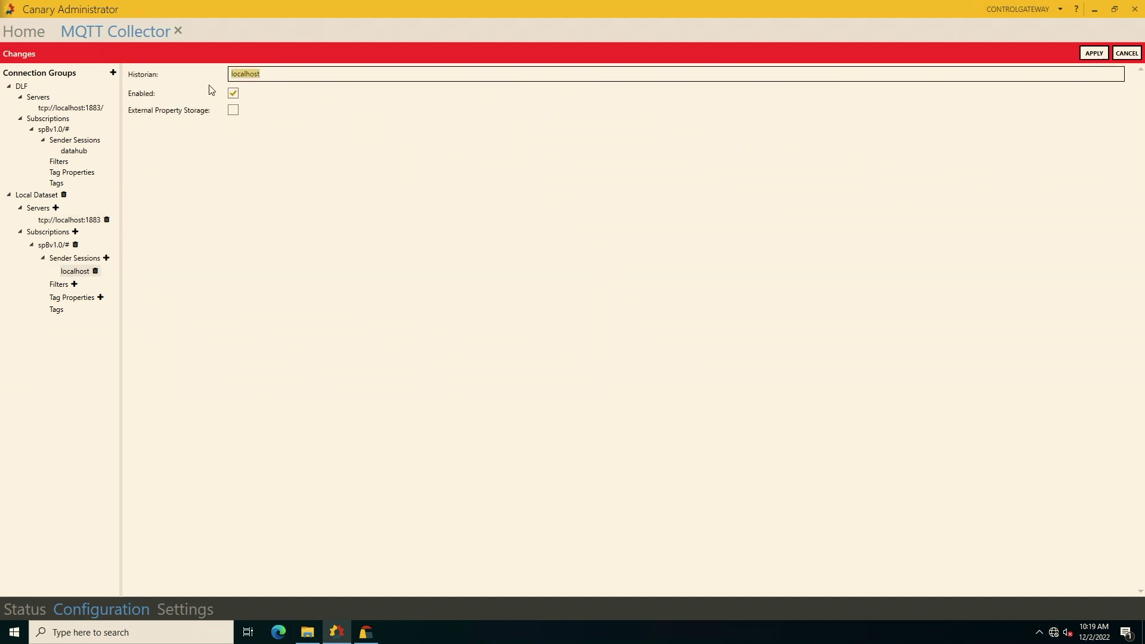
text(DataHub)
click(78, 270)
click(78, 261)
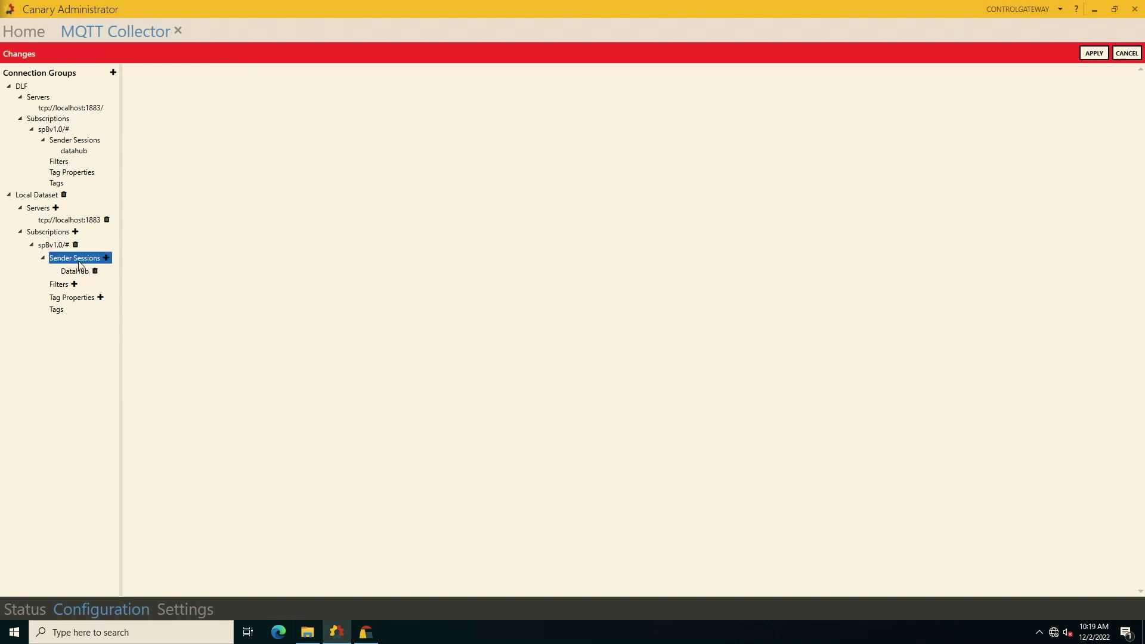
click(66, 221)
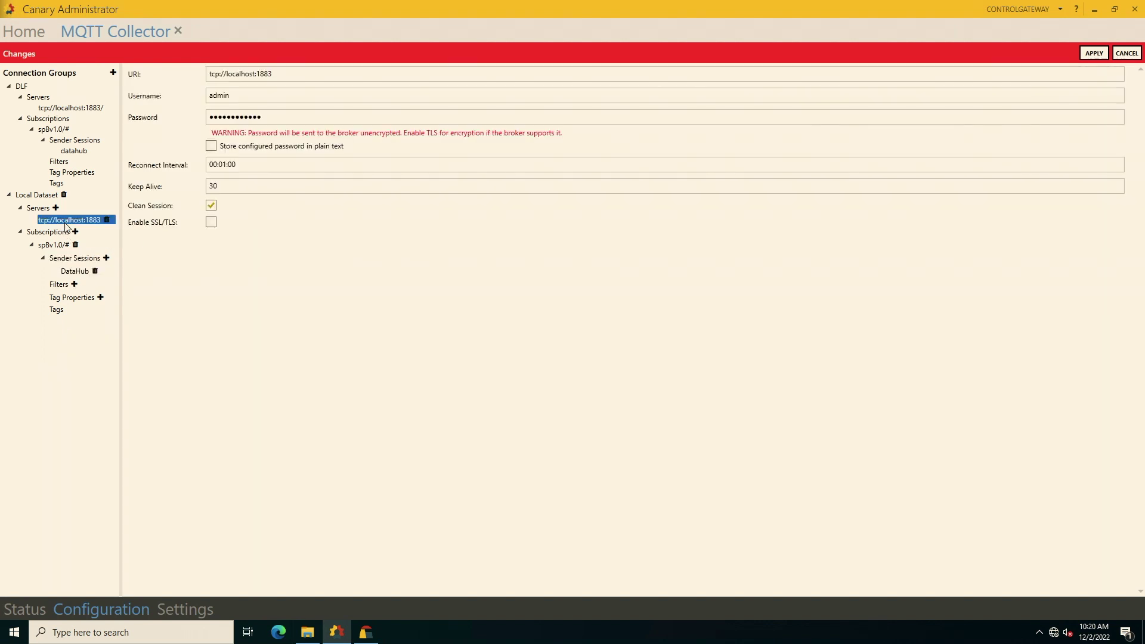
Enable auto-logging of all tags on the spBv1.0/# subscription with dataset prefix DLF Dataset.
click(58, 245)
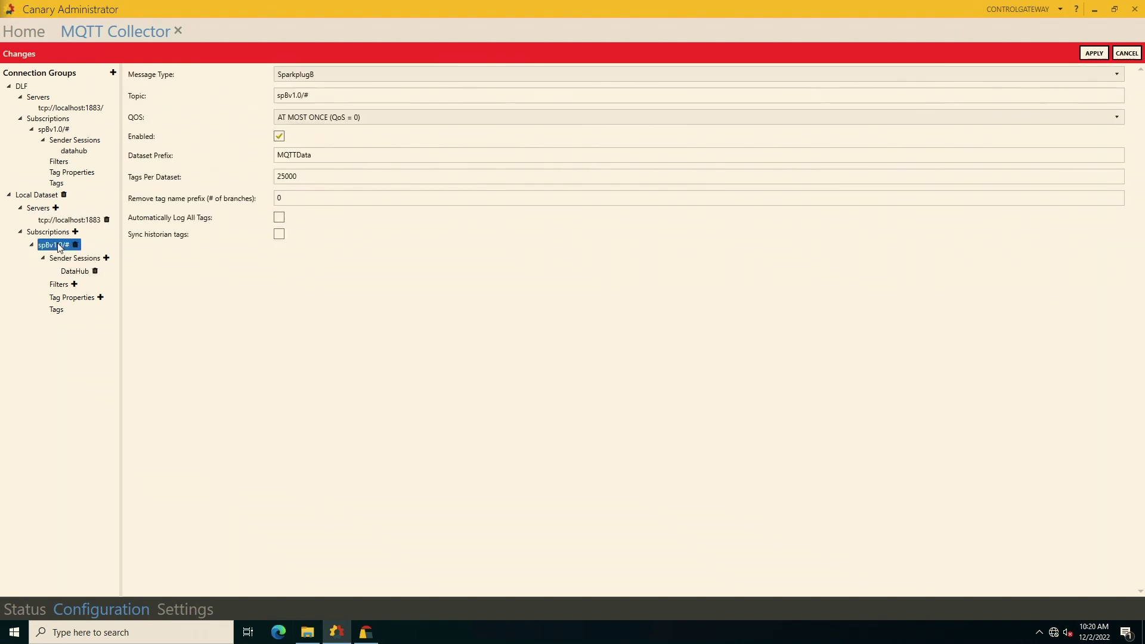
click(279, 217)
click(325, 156)
drag(325, 156, 234, 173)
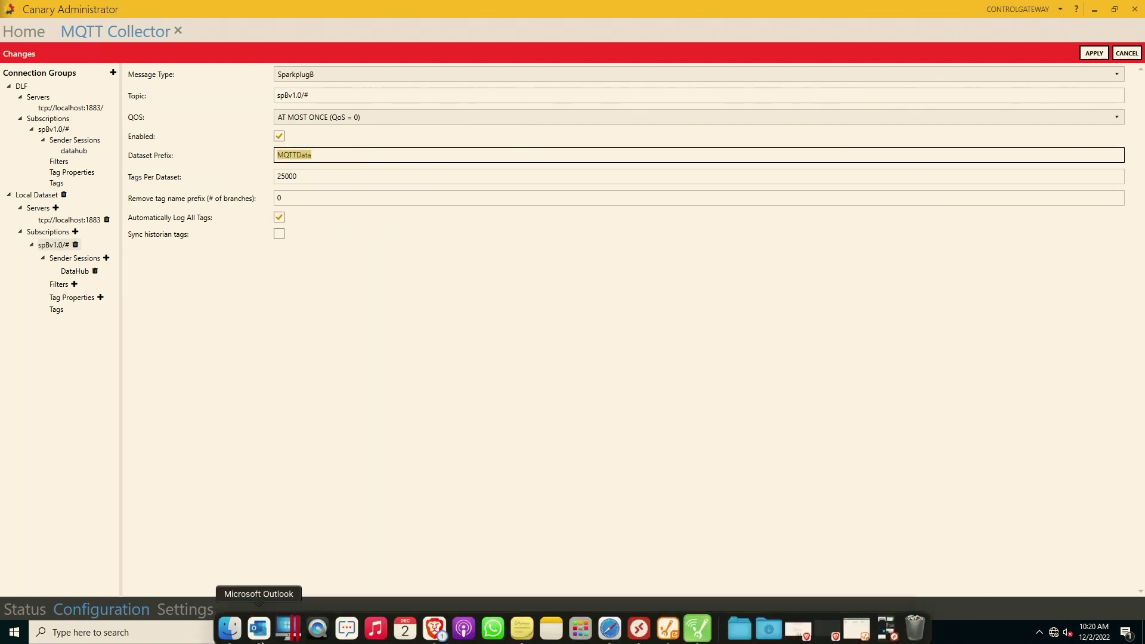
text(DLF)
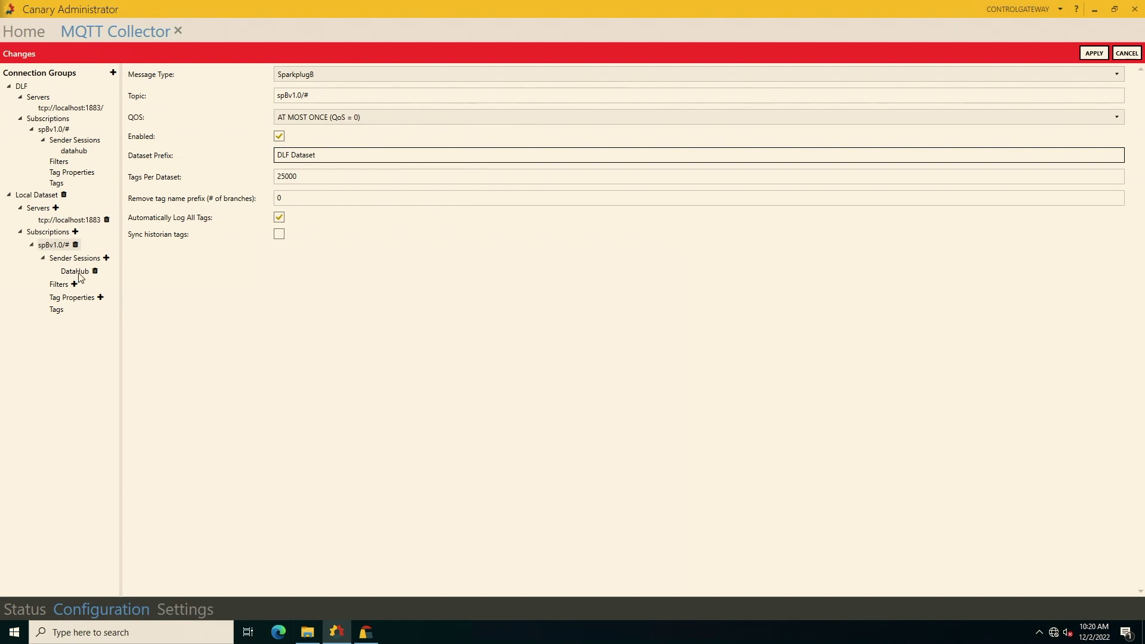
Review the DataHub sender session and Local Dataset group, then apply the pending changes.
click(78, 272)
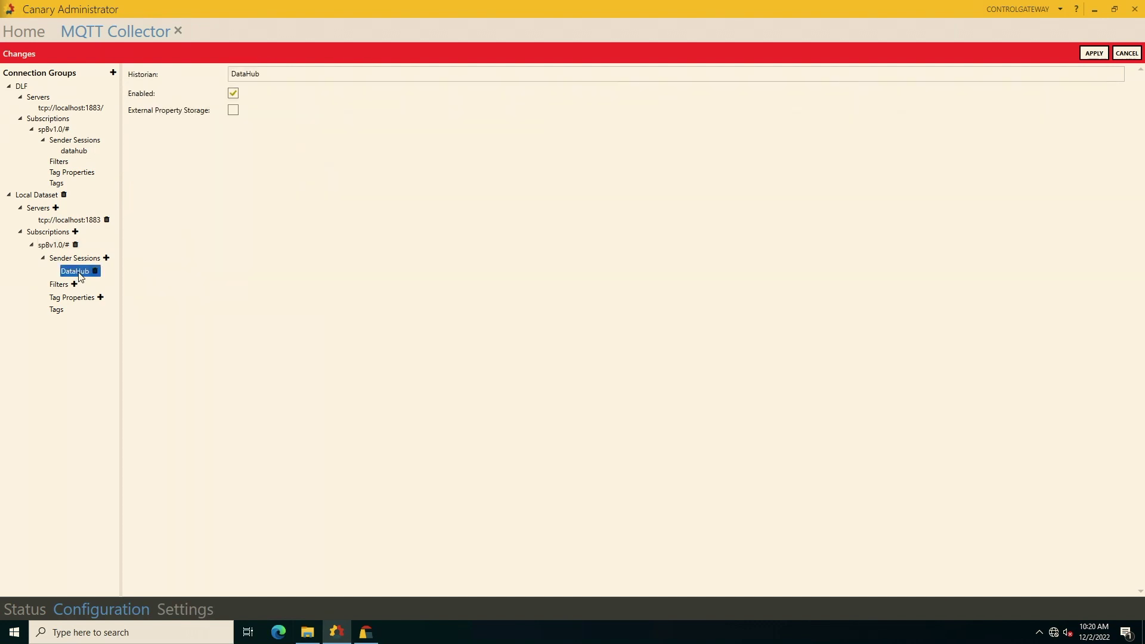
click(37, 197)
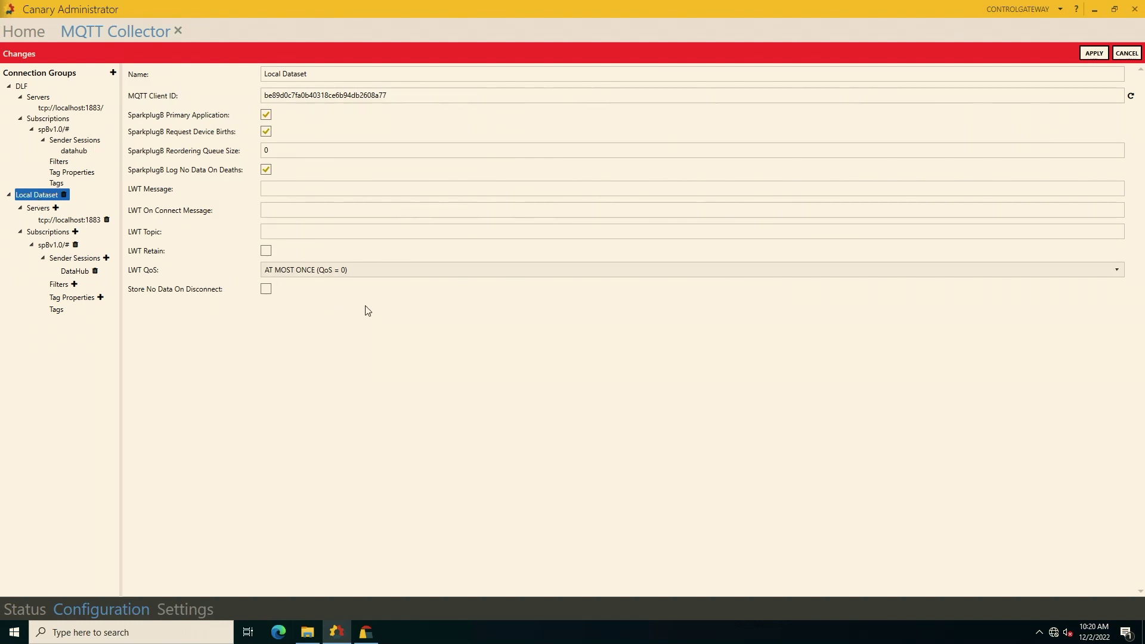
click(1101, 54)
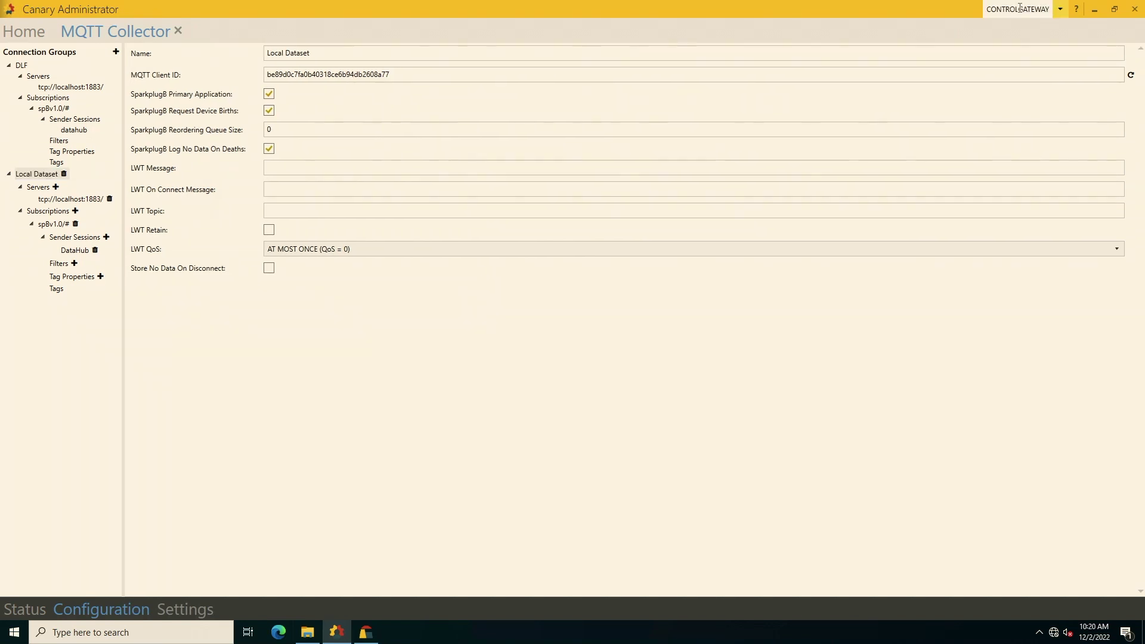
click(1056, 12)
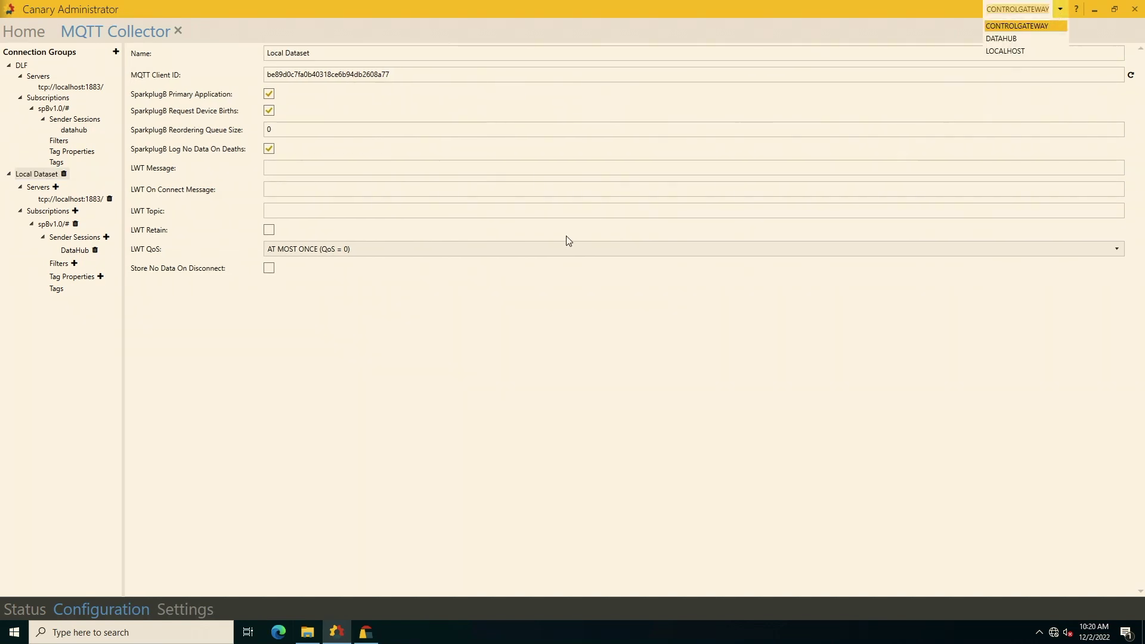
Connect to DATAHUB, check the empty DLF Dataset, and return to the home overview.
click(1011, 40)
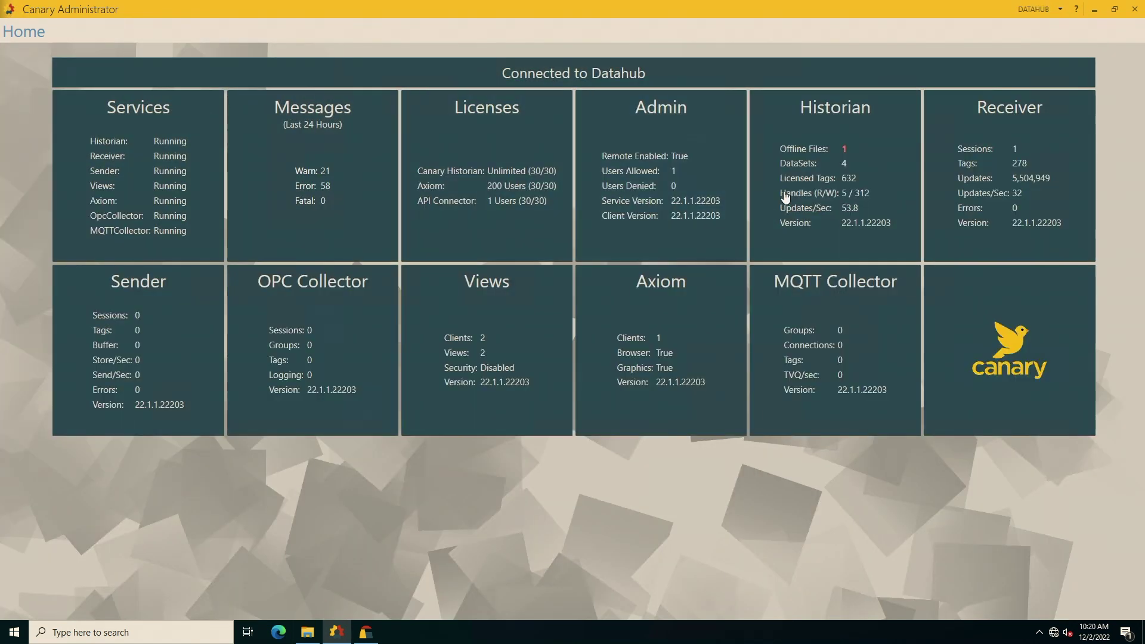
click(775, 196)
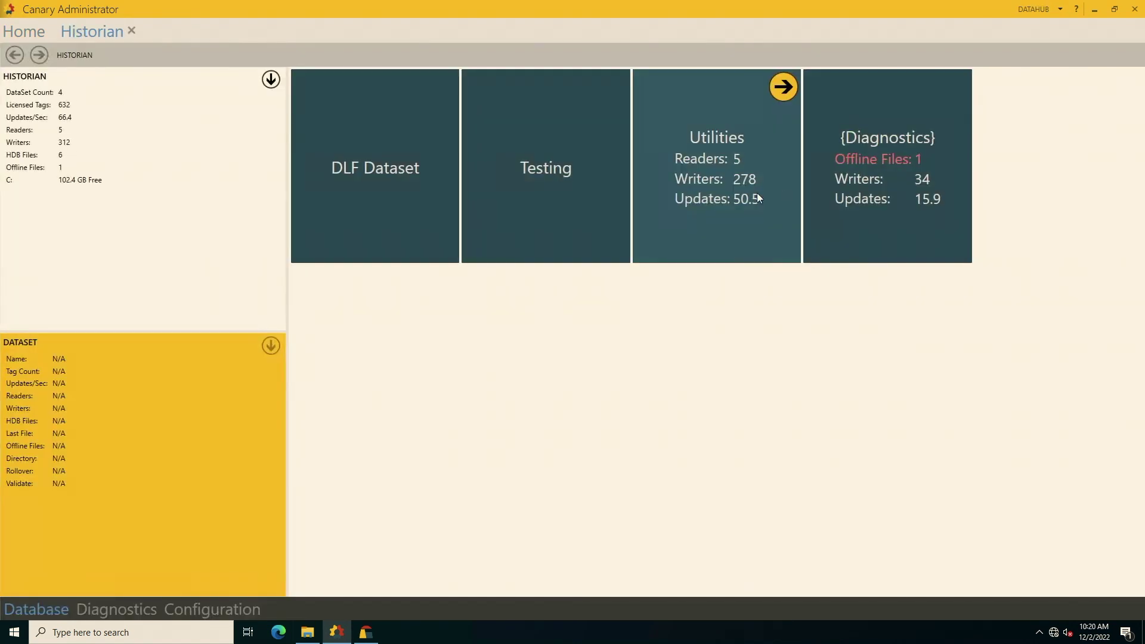
click(360, 202)
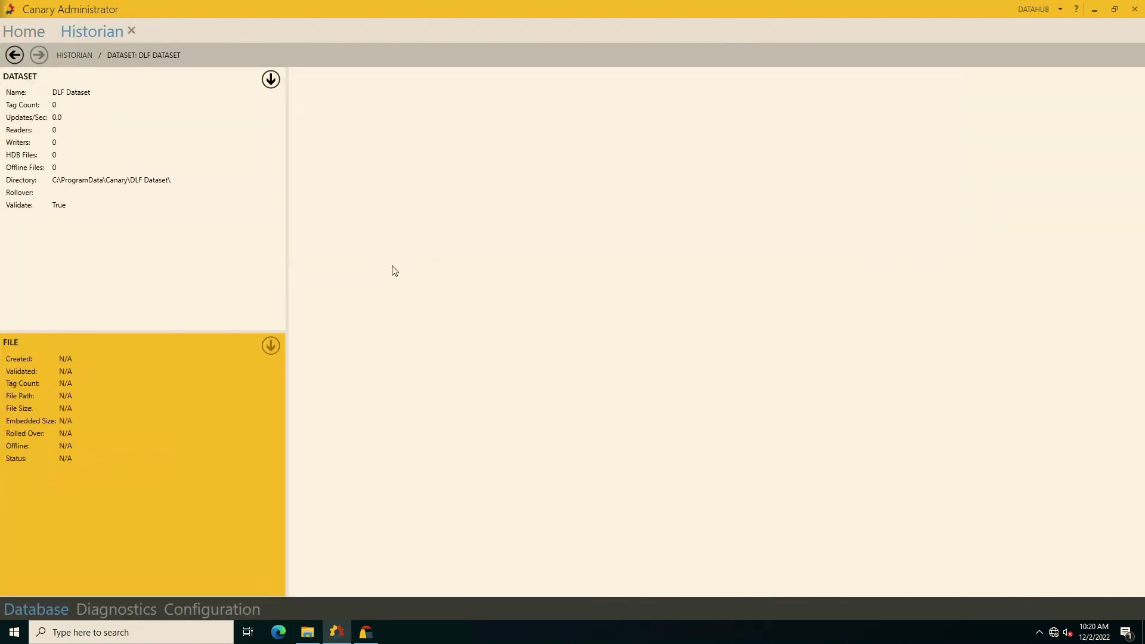
click(61, 55)
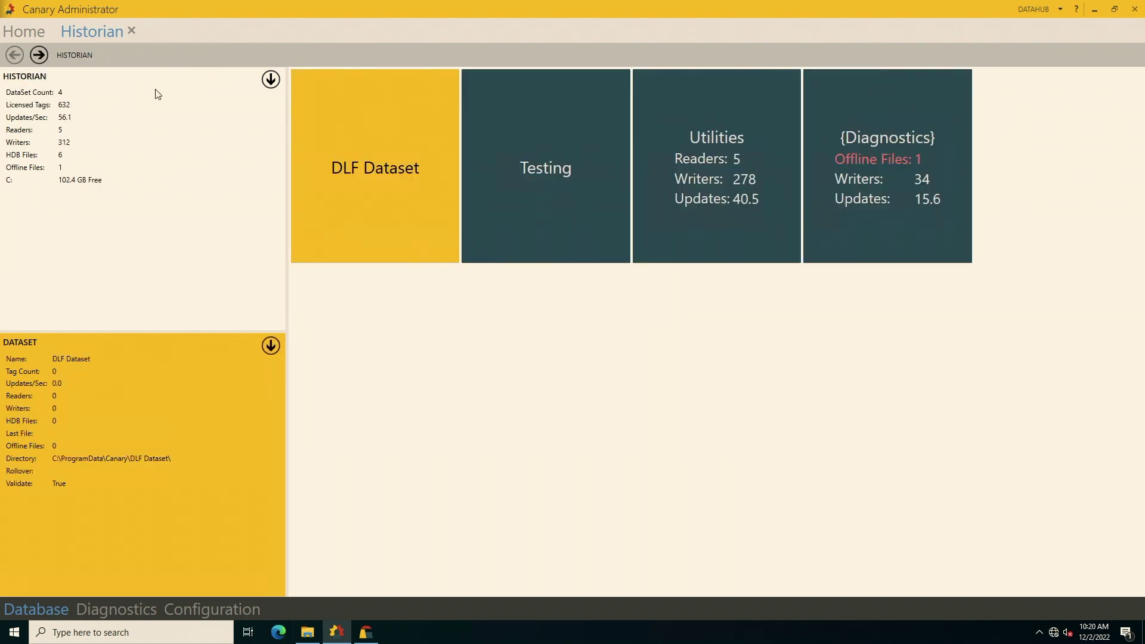
click(24, 31)
mouse_move(1015, 3)
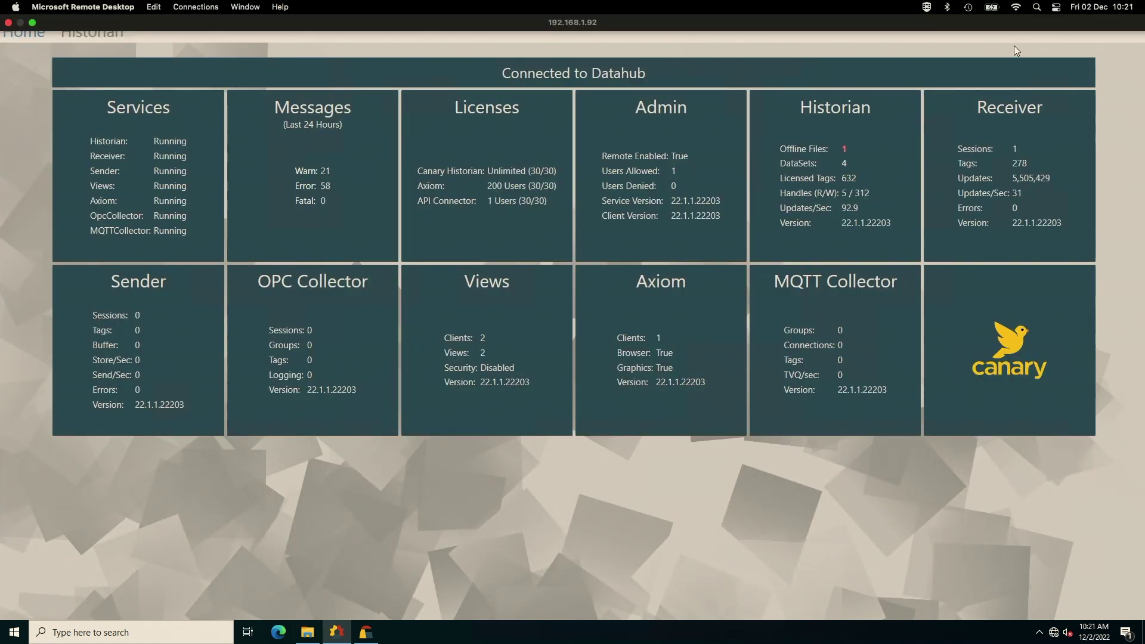
On CONTROLGATEWAY, enable the Local Dataset connection group in the MQTT Collector.
click(1032, 9)
click(1024, 28)
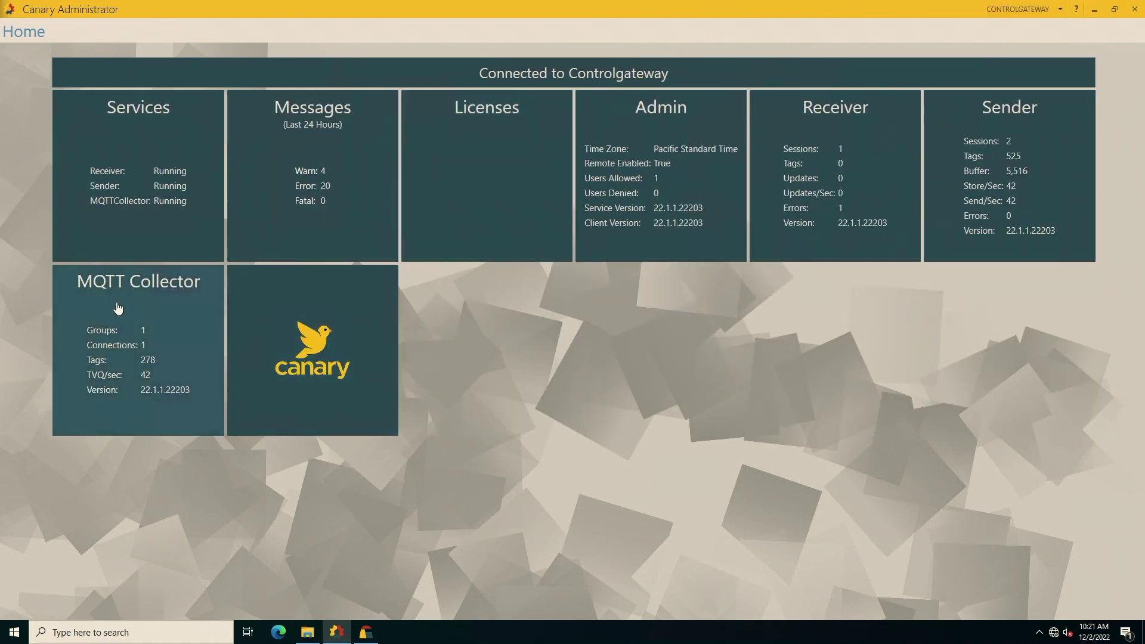
click(116, 308)
click(540, 119)
mouse_move(312, 640)
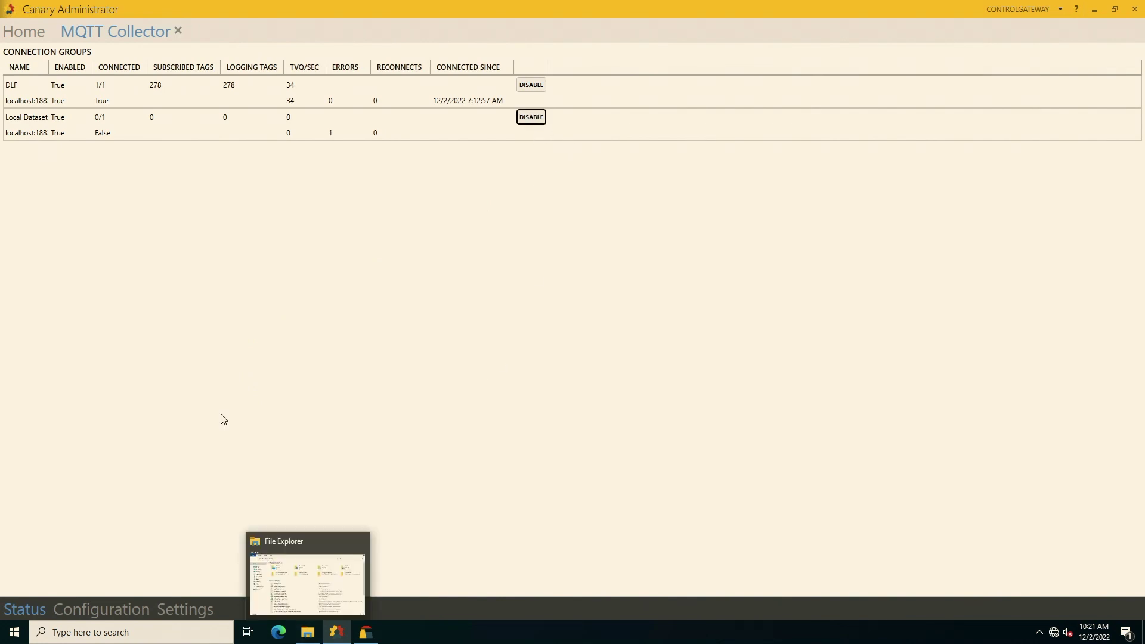
Check the gateway's Sender session list, then reconnect to the DATAHUB server.
click(24, 32)
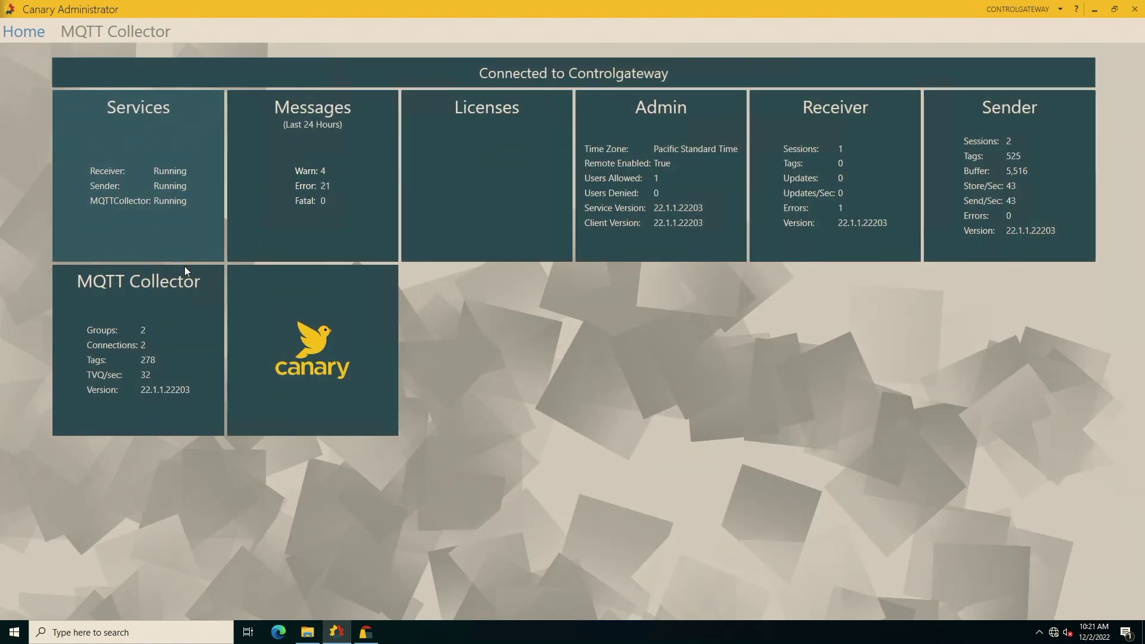
click(1070, 200)
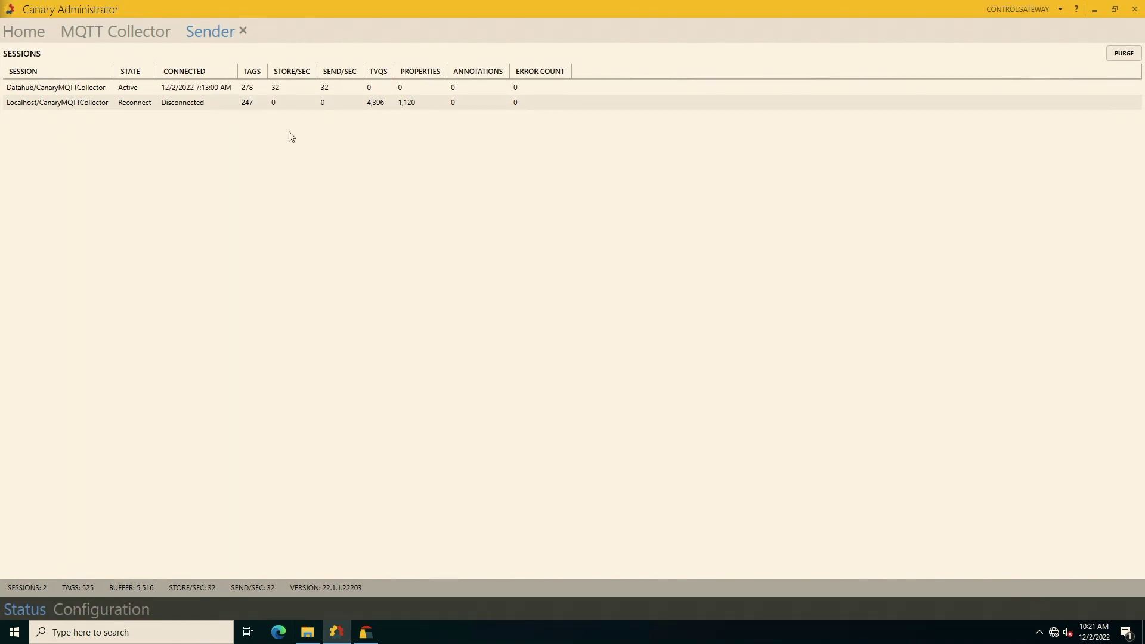
click(1060, 9)
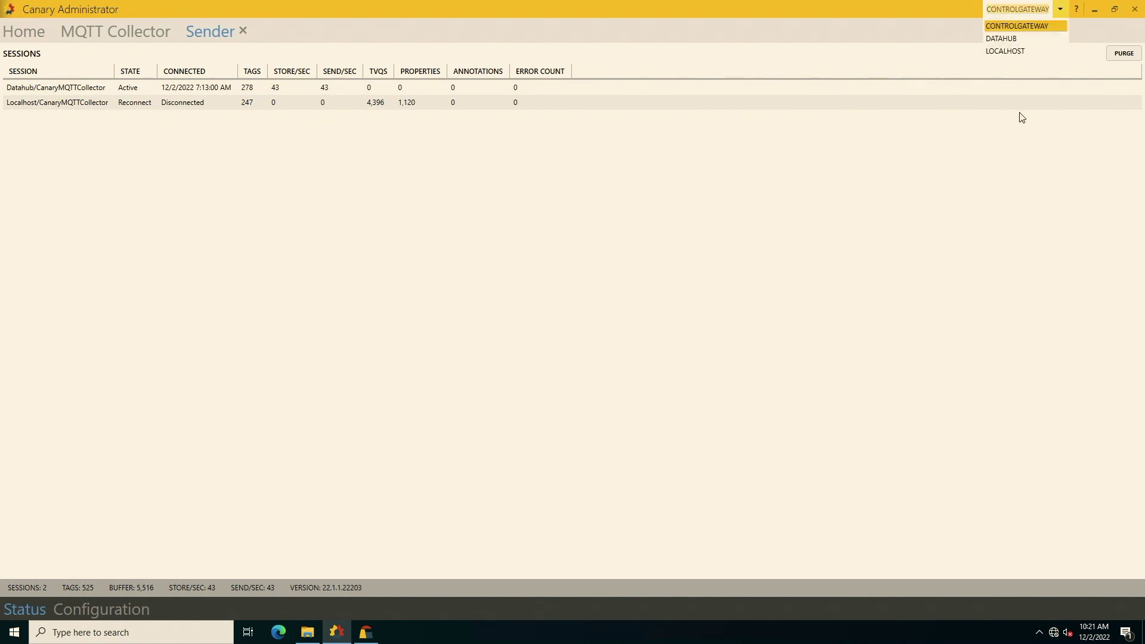
click(989, 39)
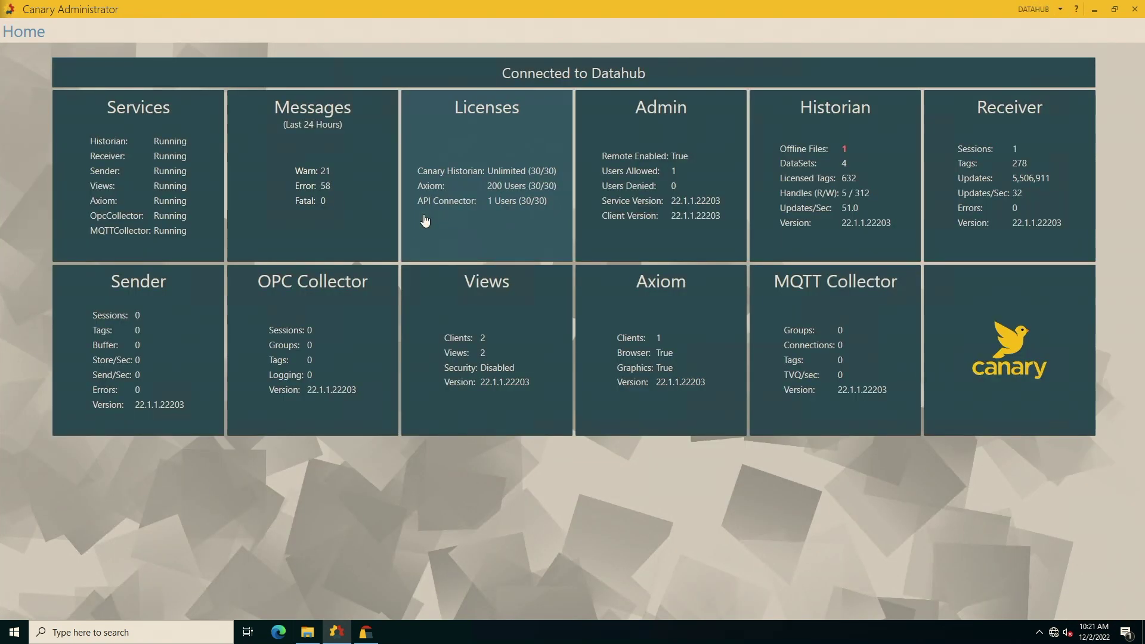
Open the DLF Dataset on DataHub and its Dec 02 2022 history file.
click(761, 168)
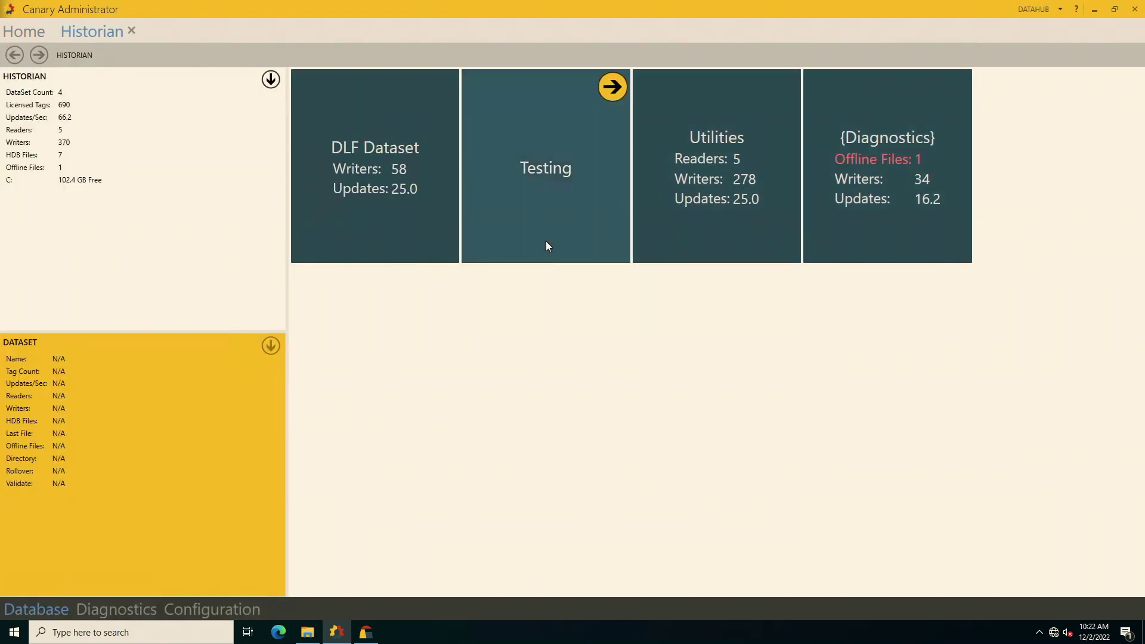
double_click(348, 198)
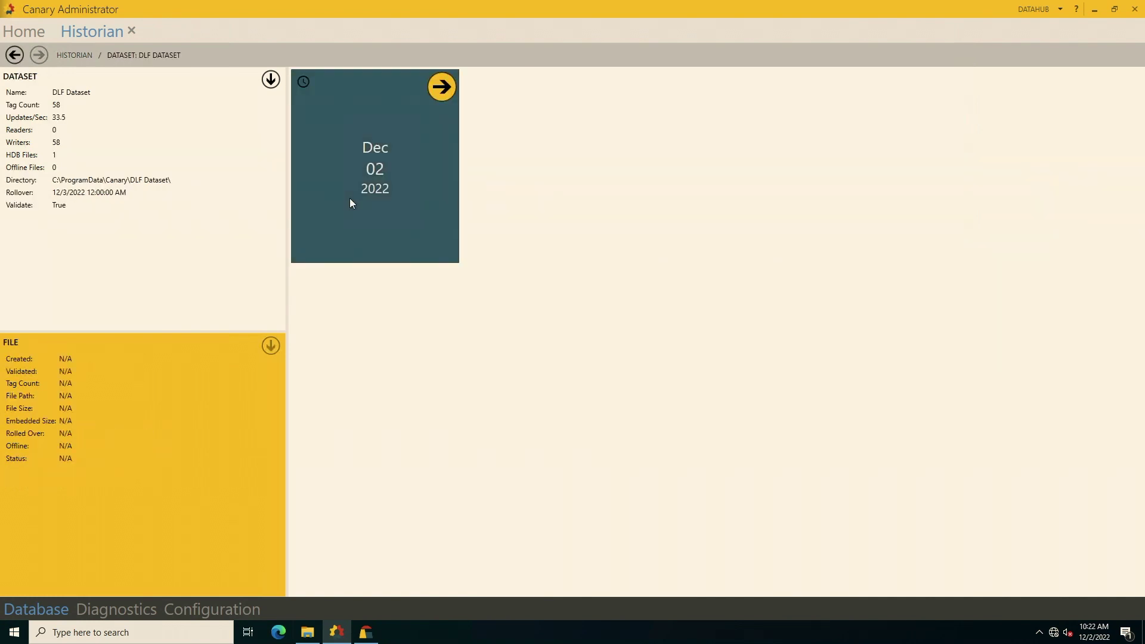
double_click(349, 199)
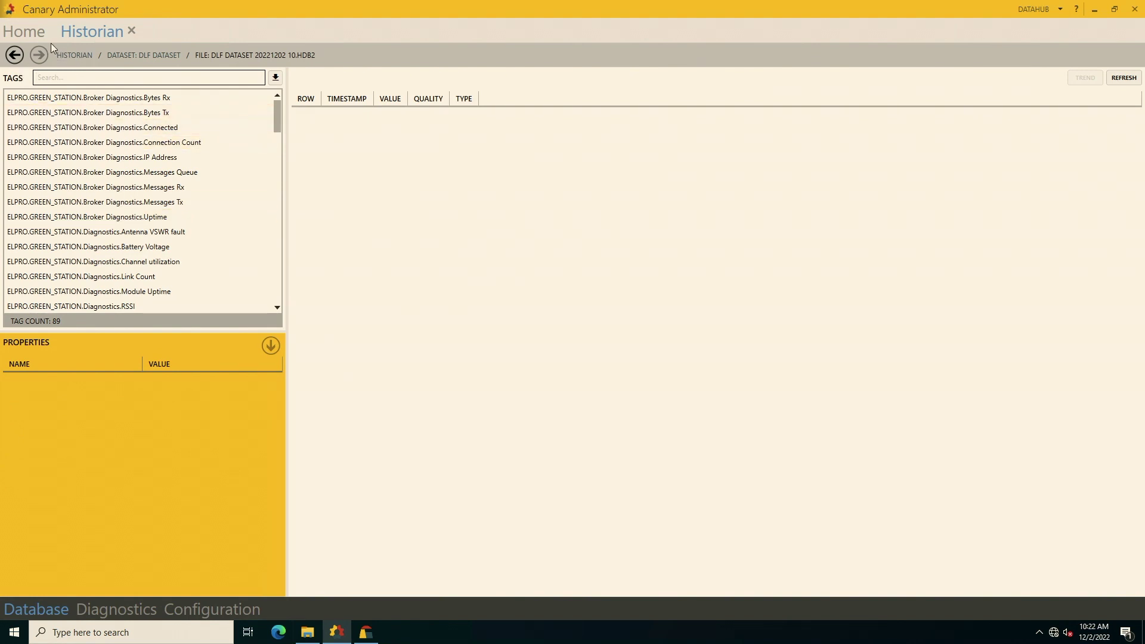
click(15, 55)
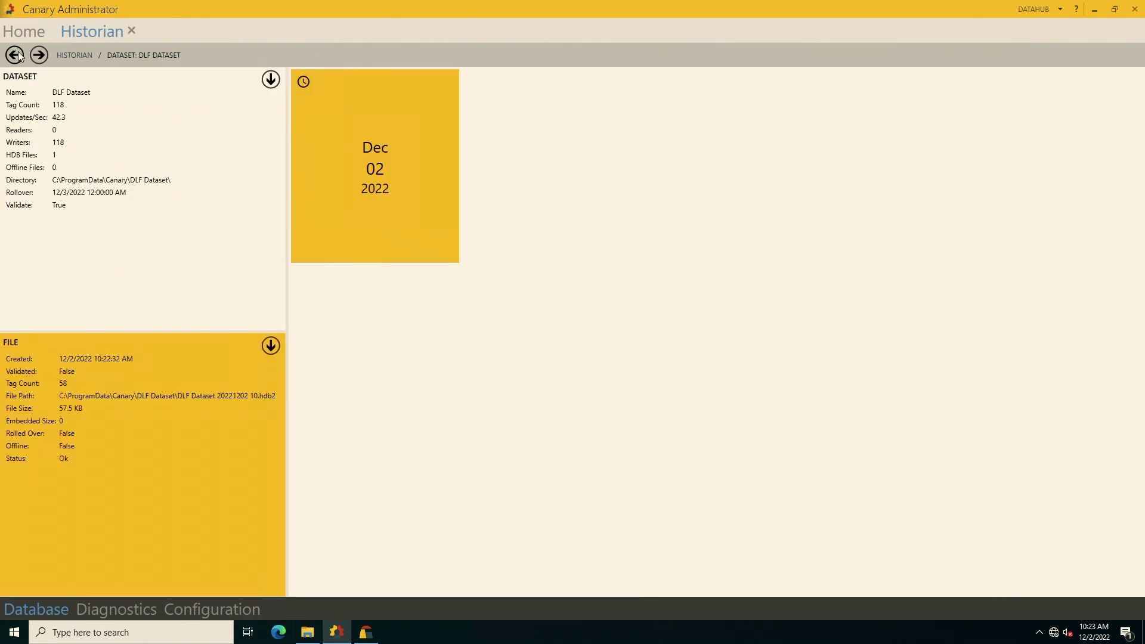
click(391, 128)
Inspect one tag's recorded values, then return to the DataHub home overview.
click(95, 143)
scroll(110, 191, down, 15)
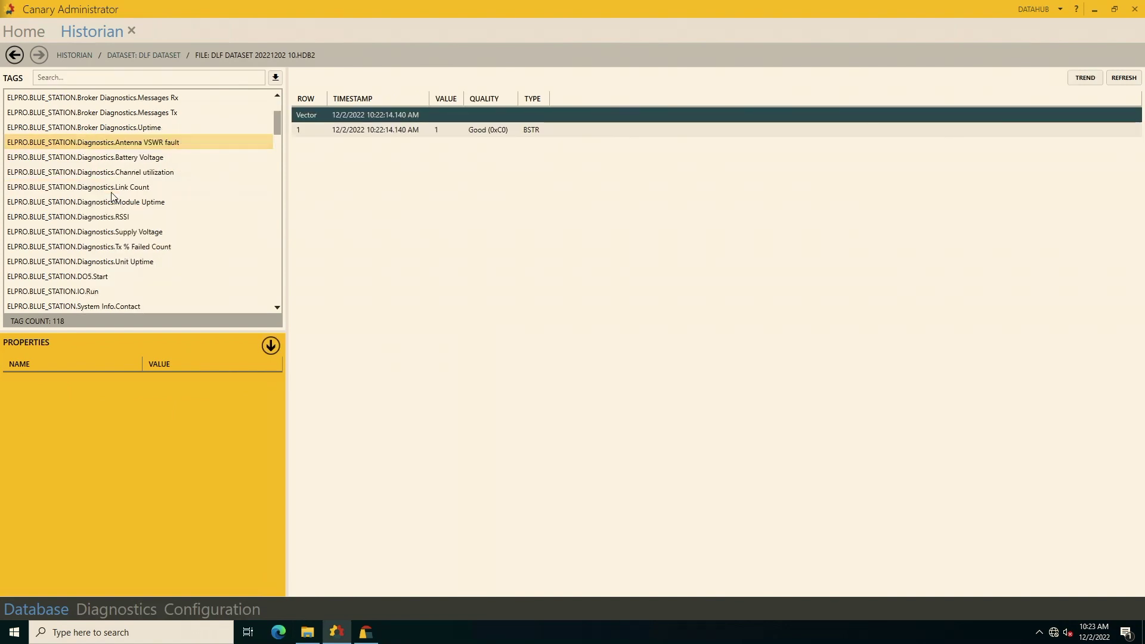
scroll(112, 195, down, 10)
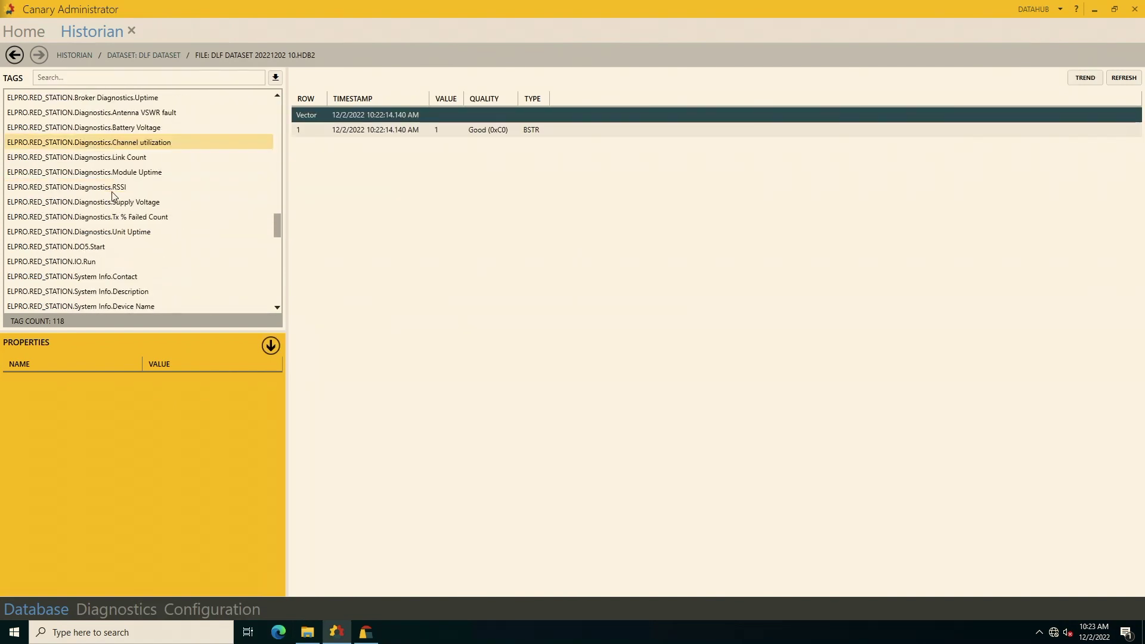
scroll(113, 197, up, 10)
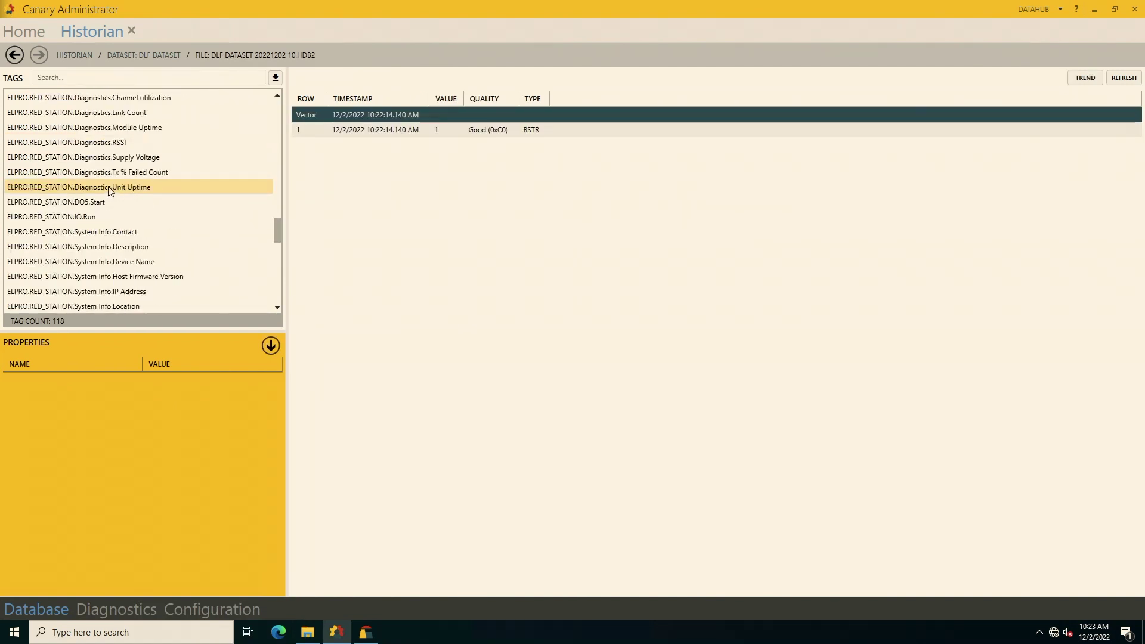
click(15, 55)
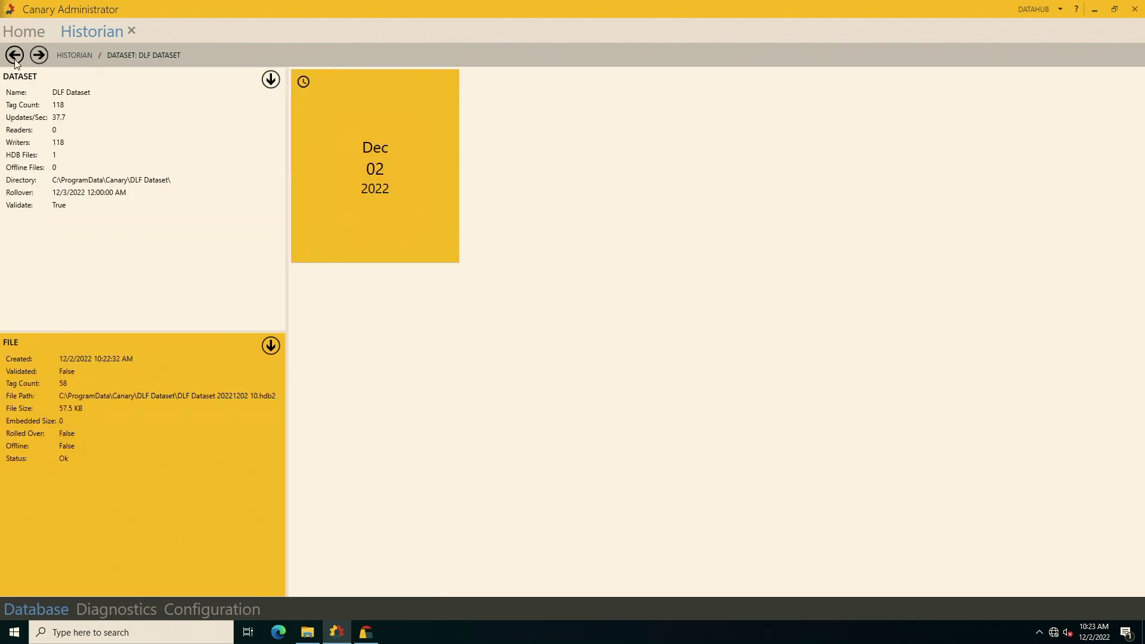
click(15, 59)
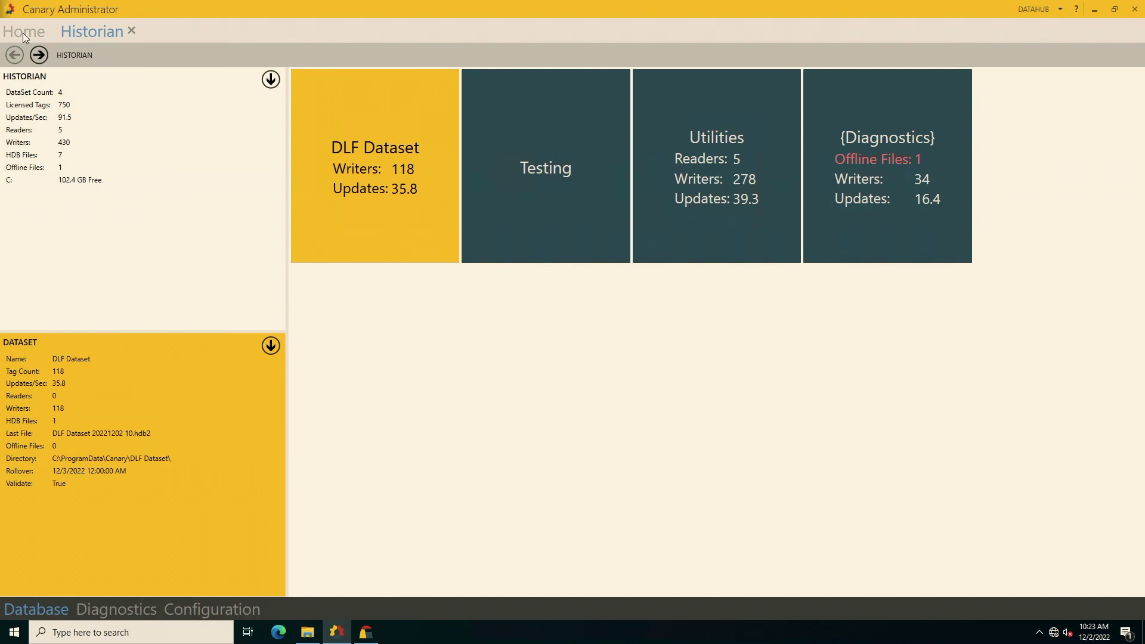
click(23, 33)
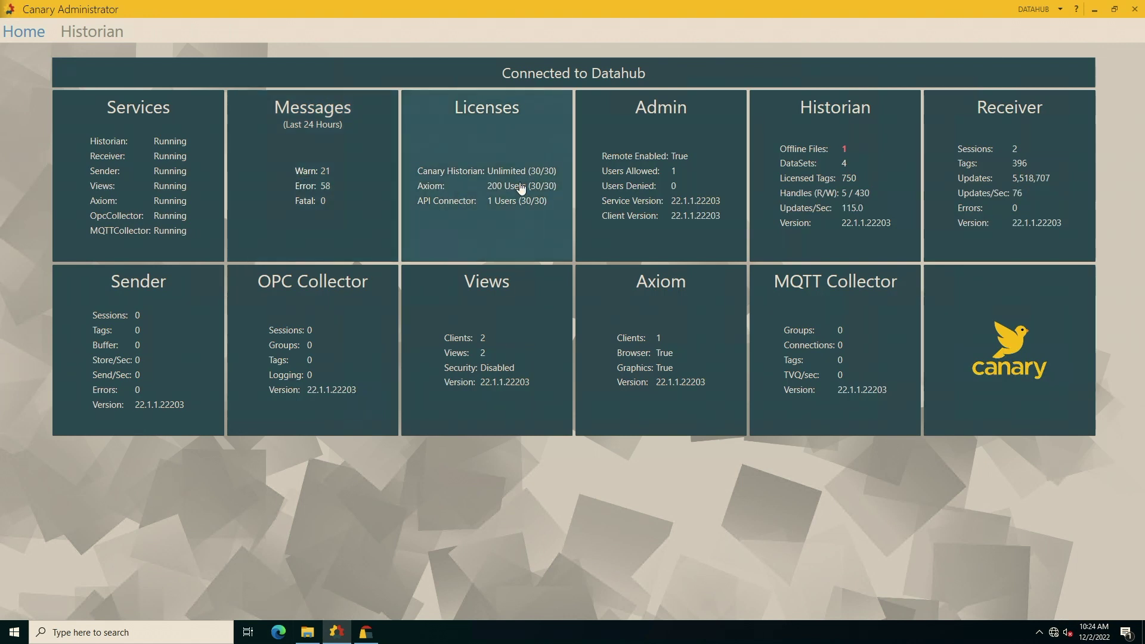
Stop the DataHub Receiver service, start the Sender, then connect to Controlgateway.
click(168, 175)
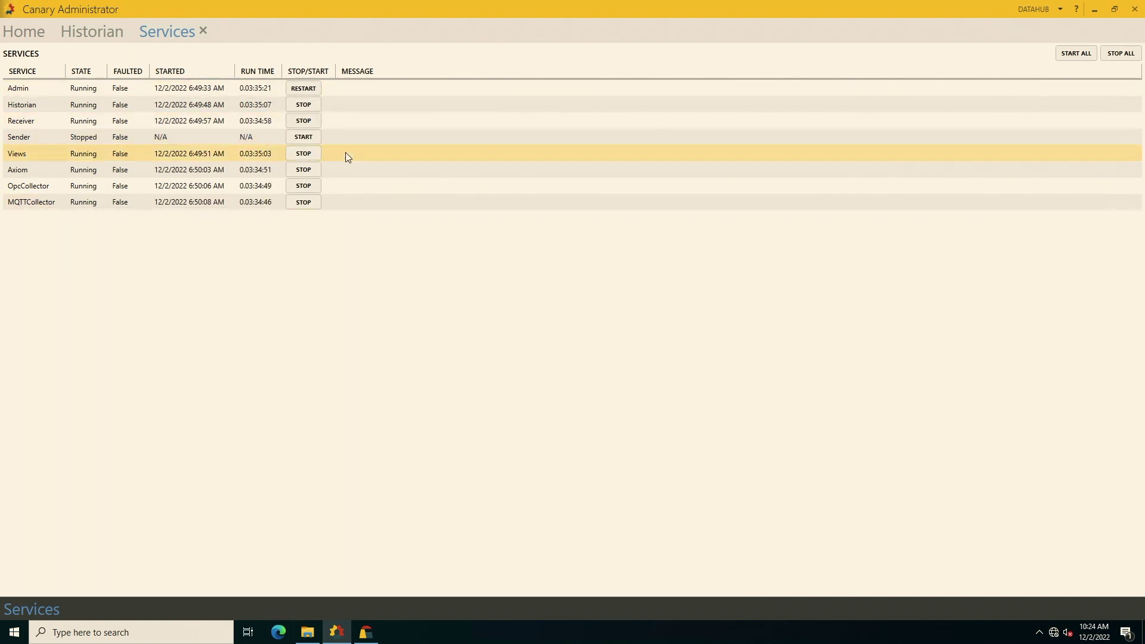
click(305, 121)
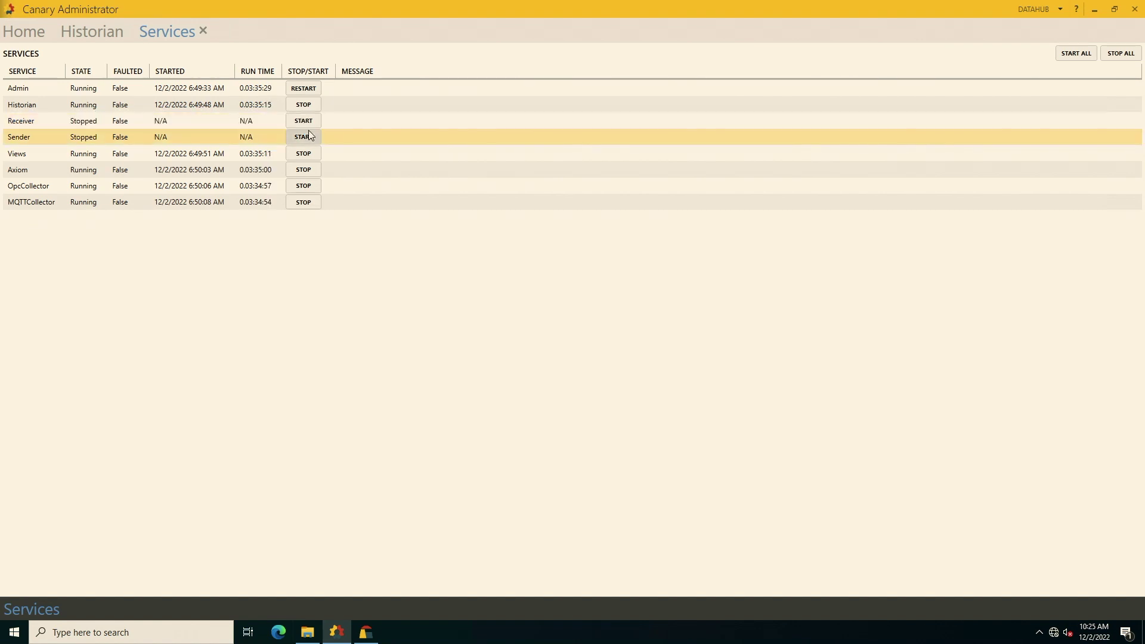
click(305, 134)
click(1064, 13)
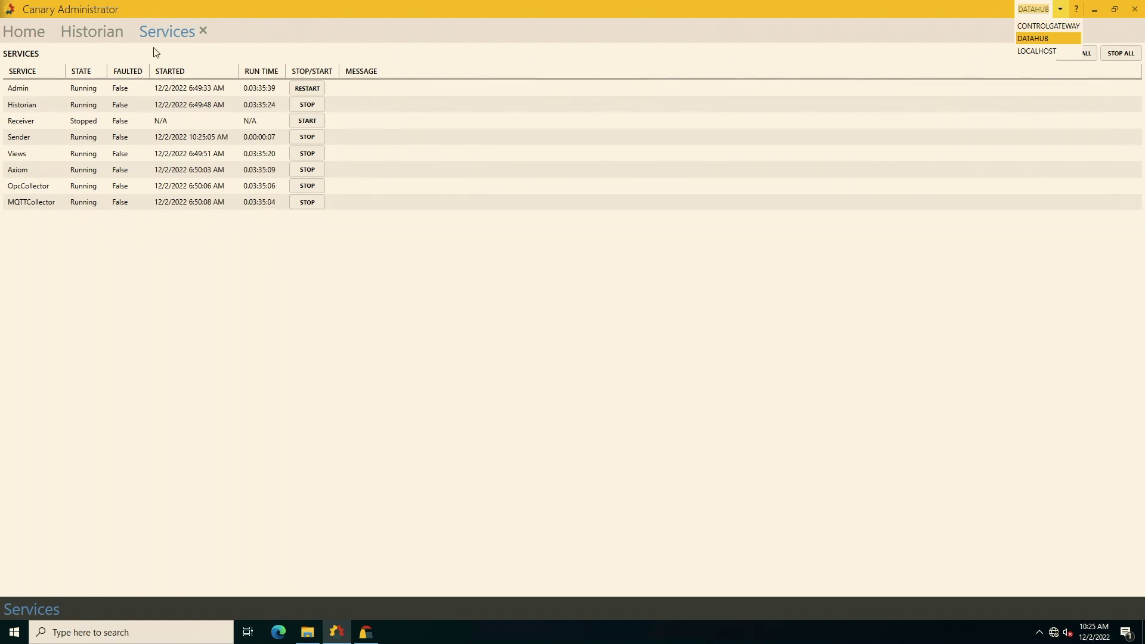
click(1047, 26)
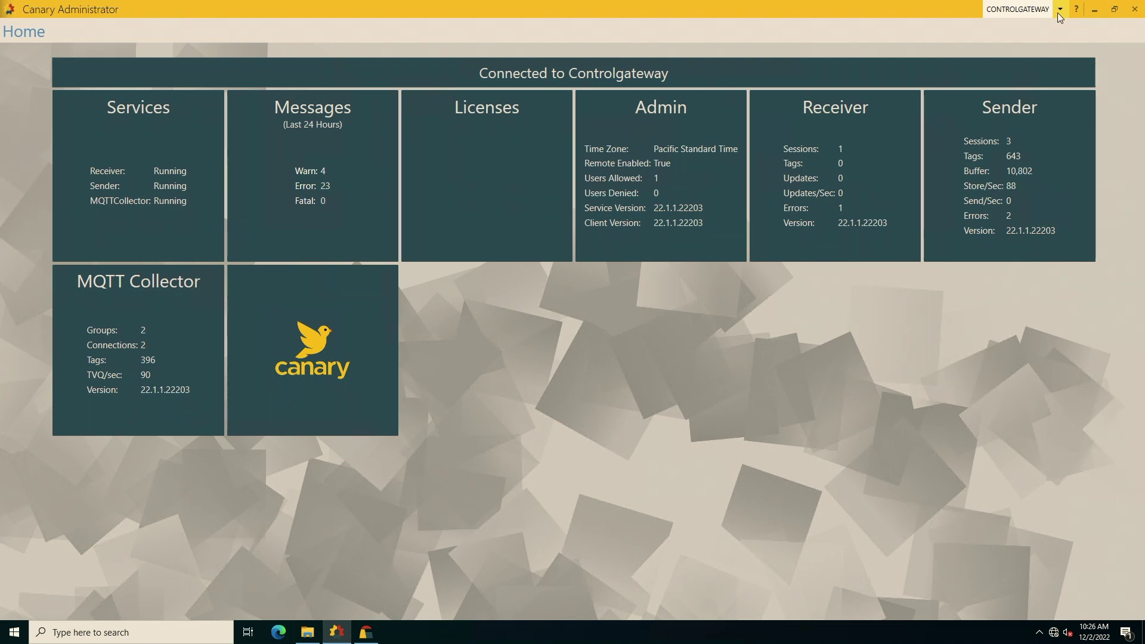
Switch the connection back to the Datahub server.
click(1059, 10)
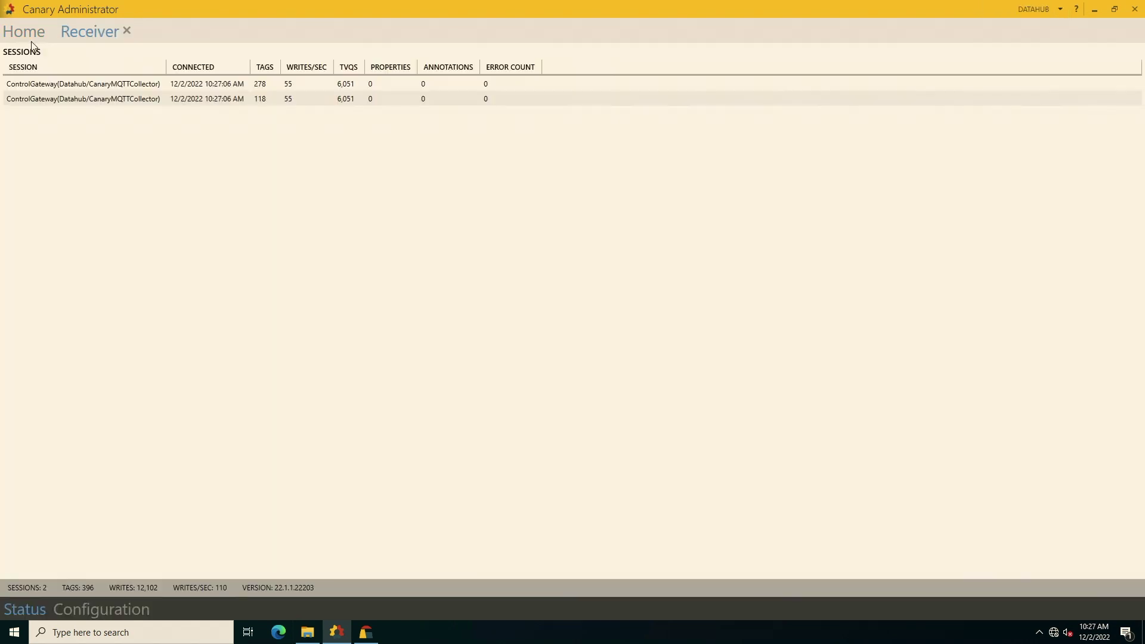
click(29, 36)
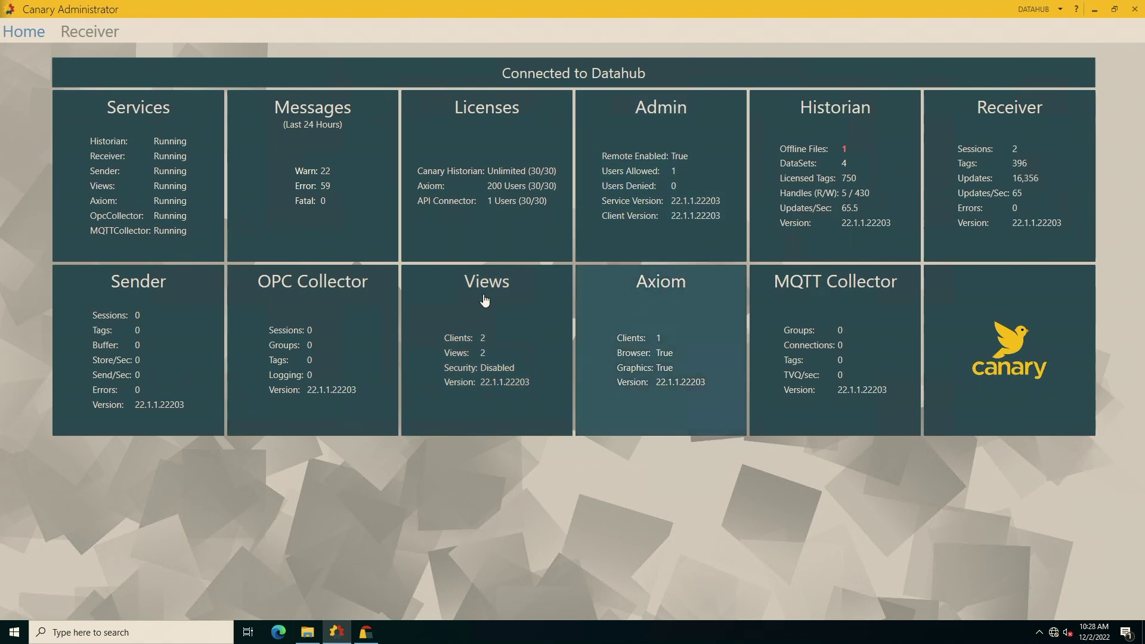
Browse the DLF Dataset's Dec 02 2022 tags, select Connection Count, then reconnect to CONTROLGATEWAY.
click(825, 193)
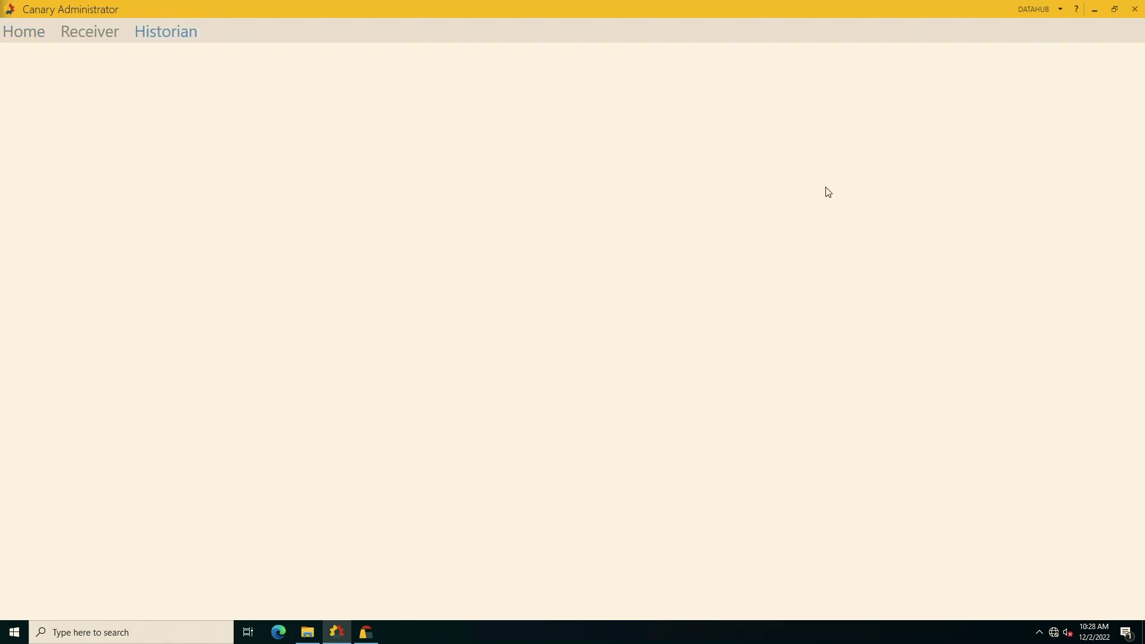
double_click(357, 154)
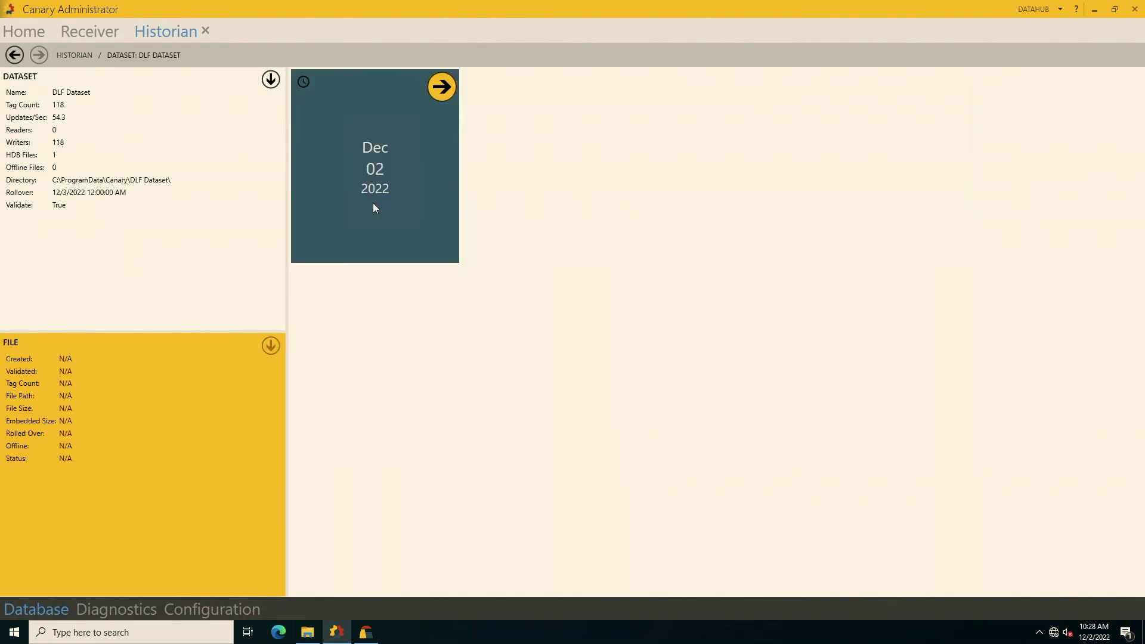
double_click(344, 145)
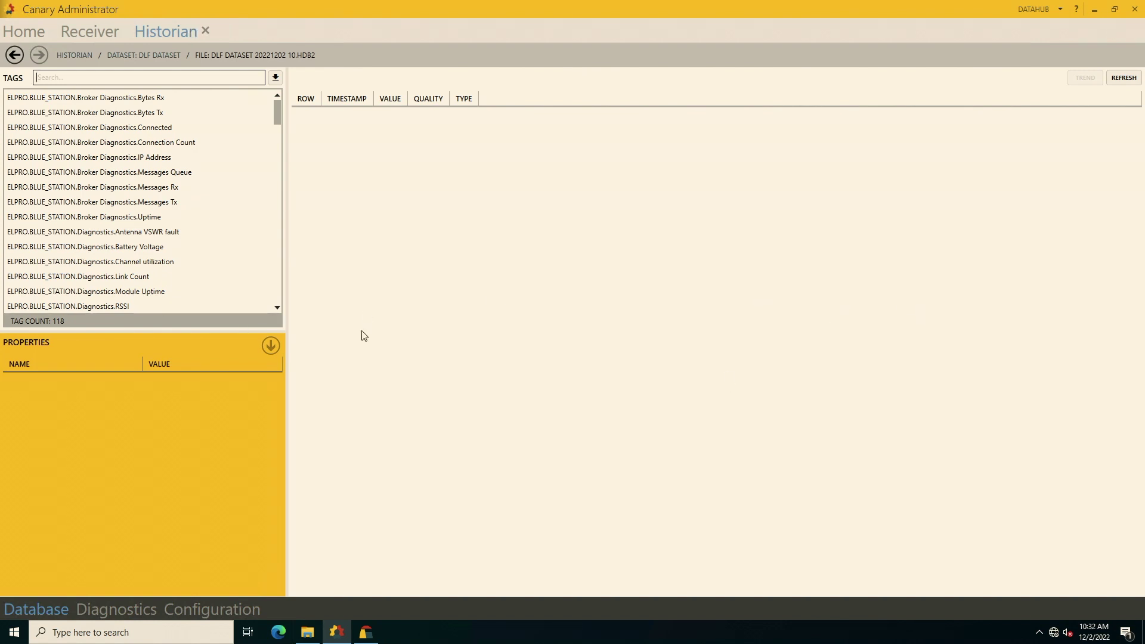
click(117, 143)
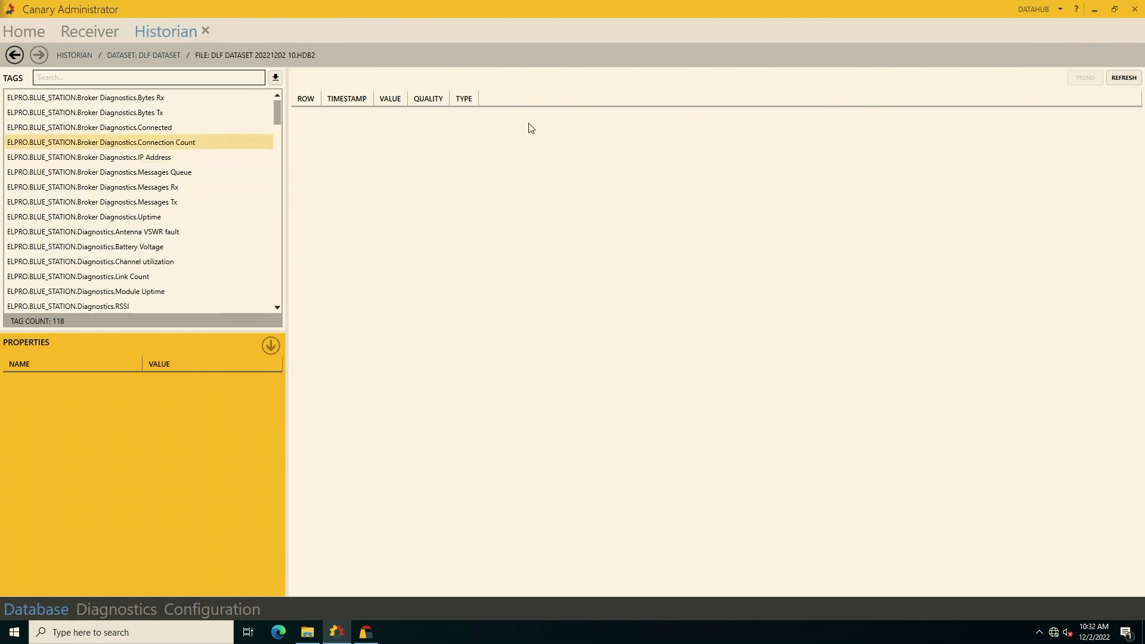
click(1059, 9)
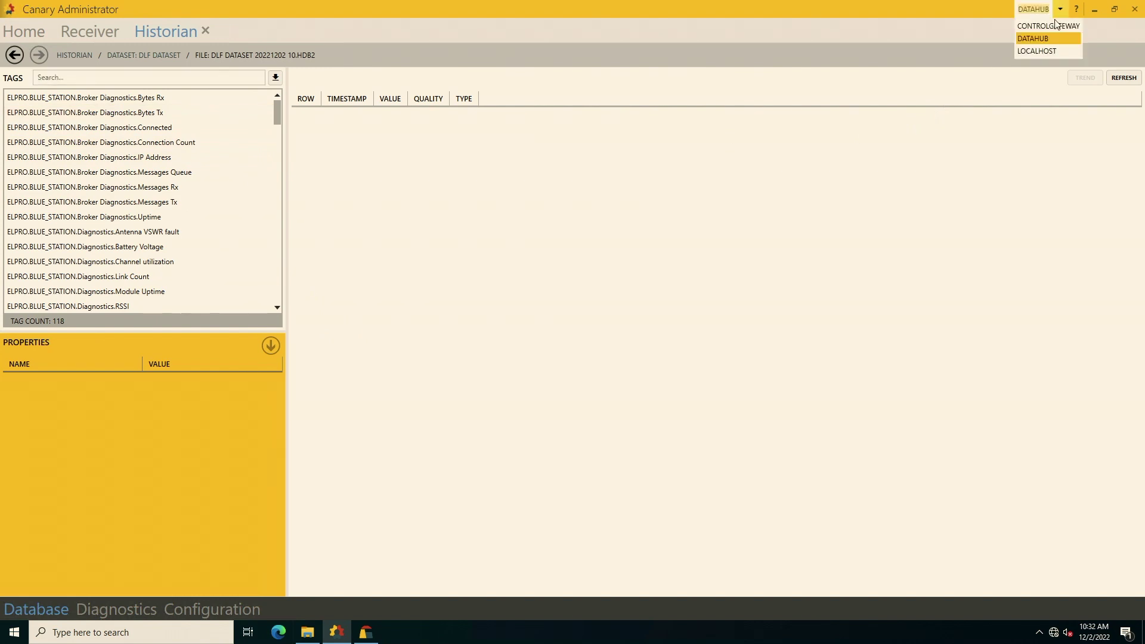
click(1052, 26)
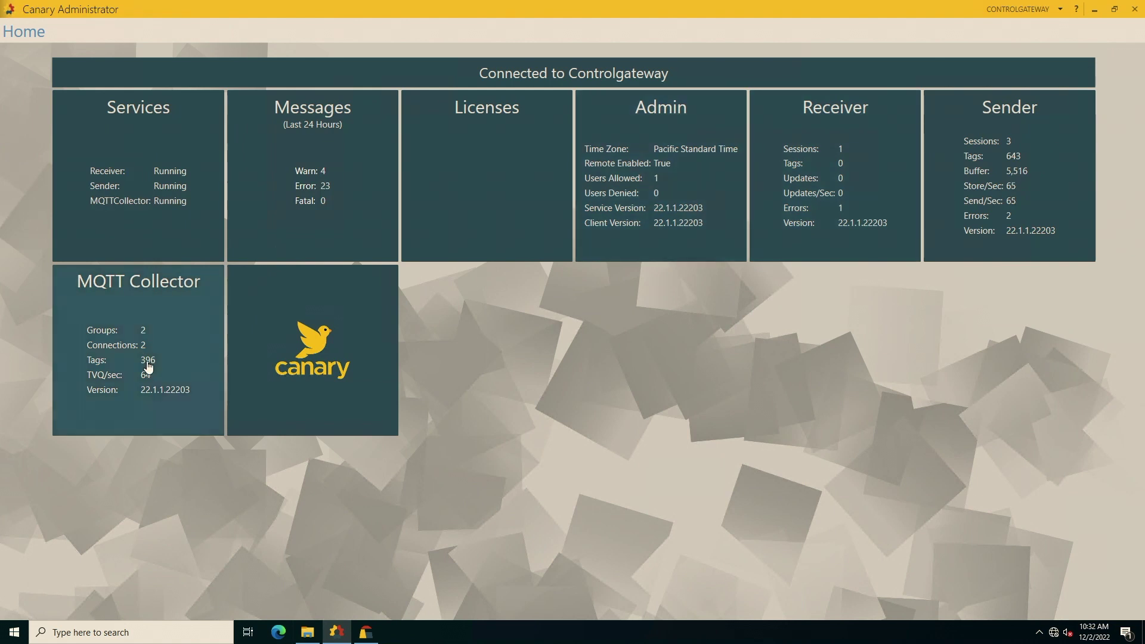
Rename the MQTT Collector's Local Dataset connection group to Modbus and apply the change.
click(146, 360)
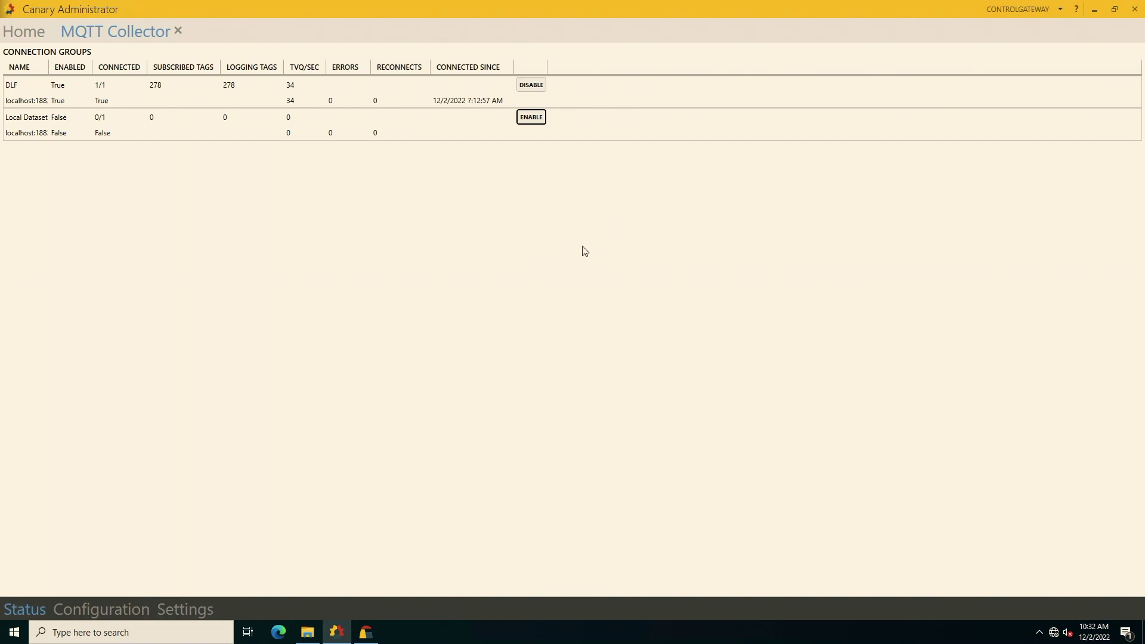
click(57, 609)
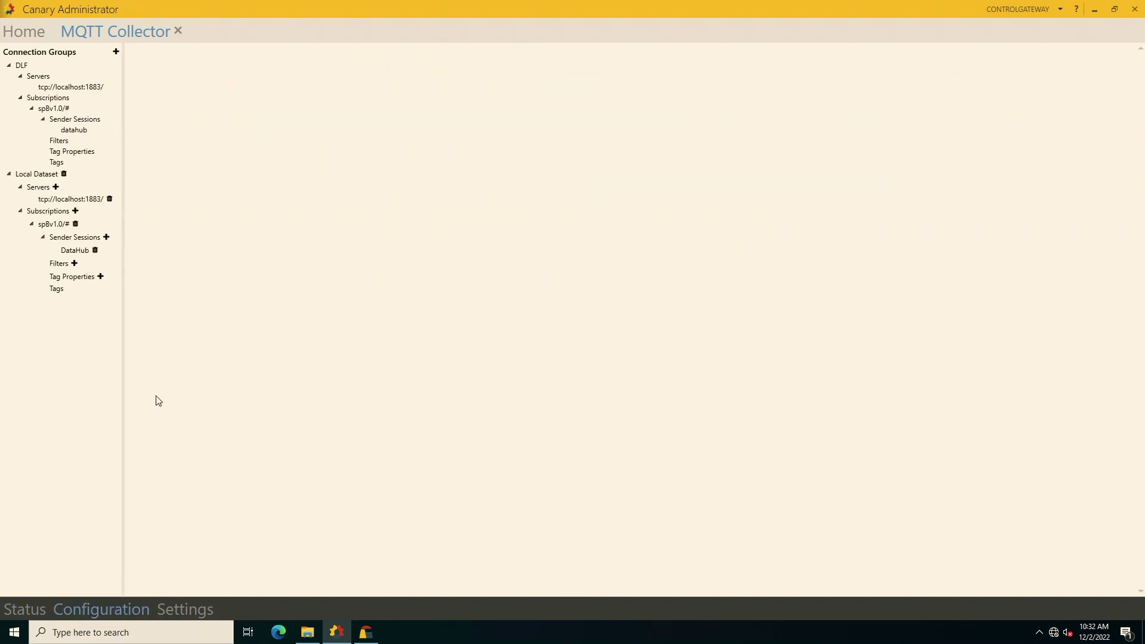
click(37, 174)
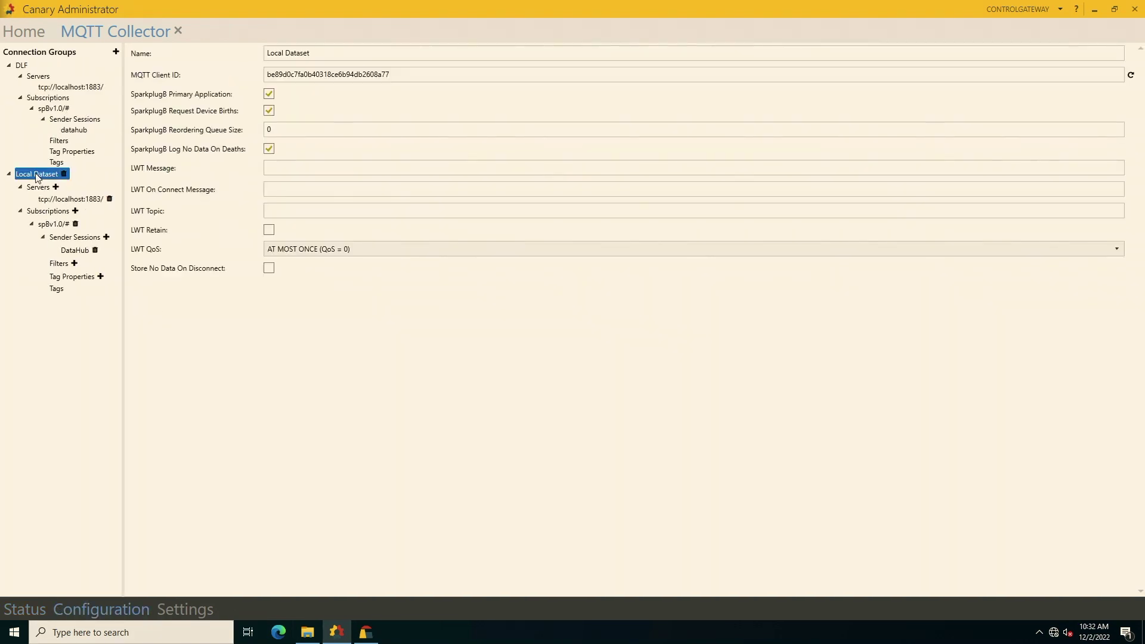
click(366, 74)
key(shift+Tab)
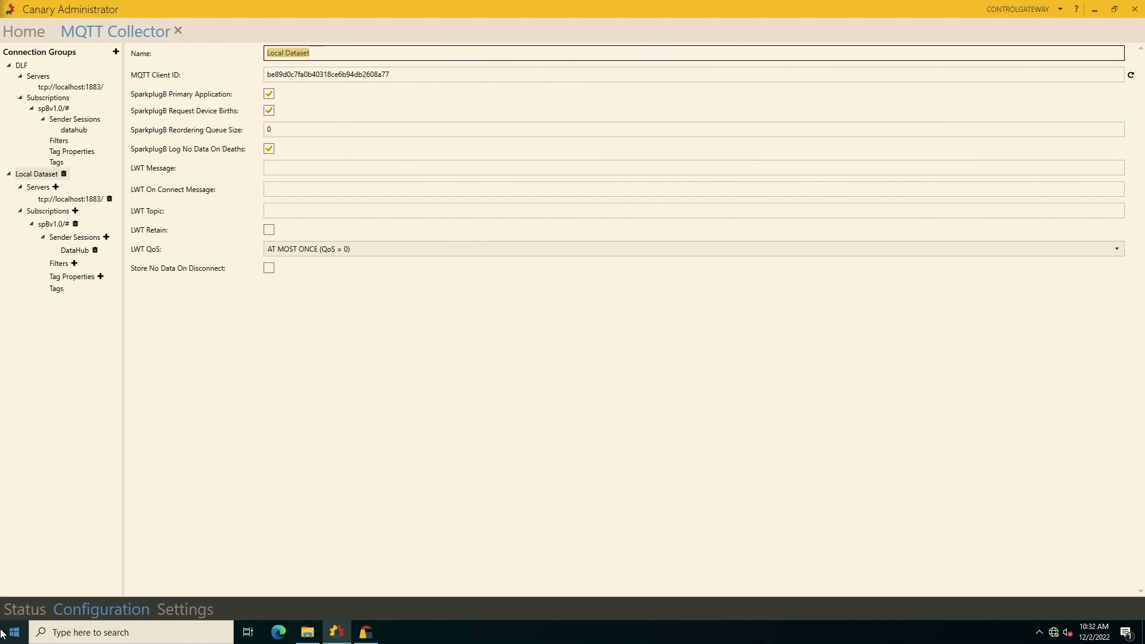
text(Modbu)
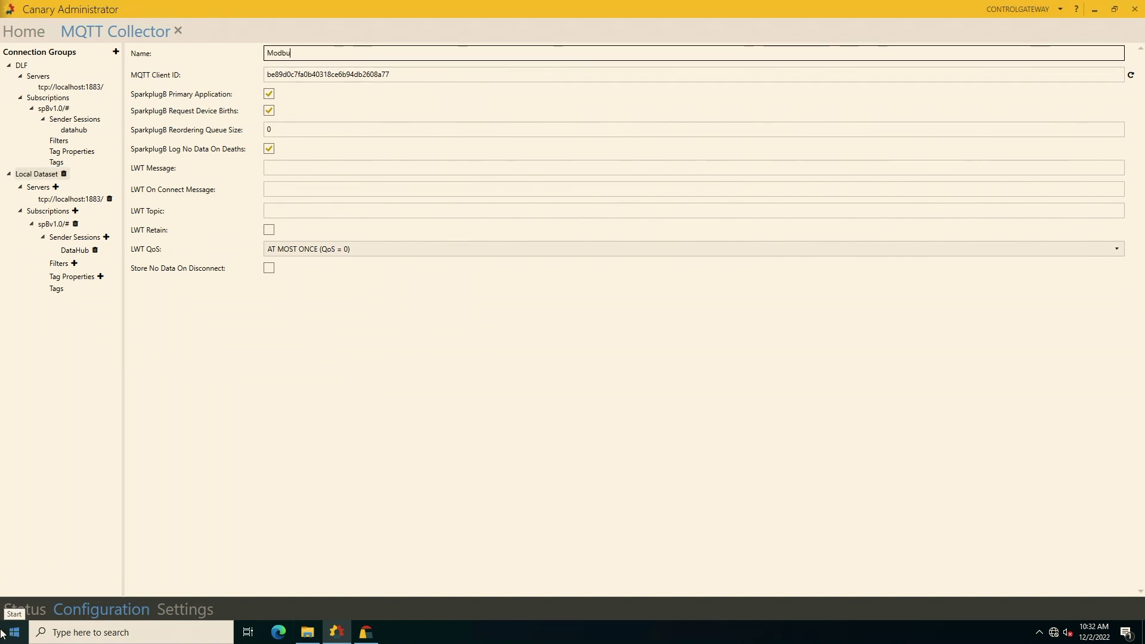
text(ss)
key(BackSpace)
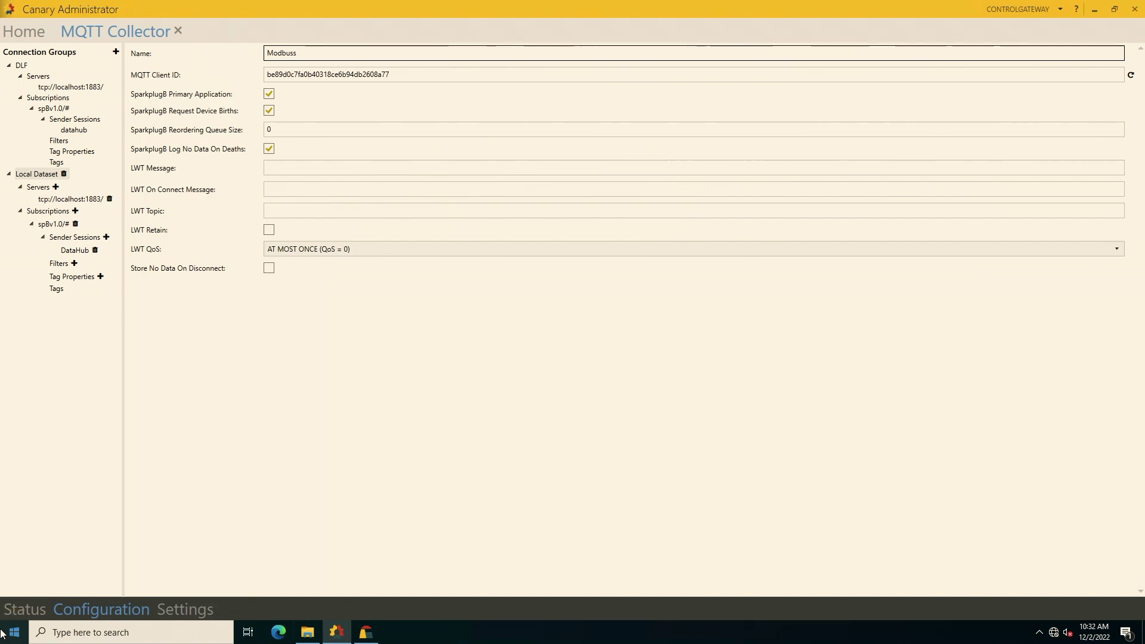
click(1087, 53)
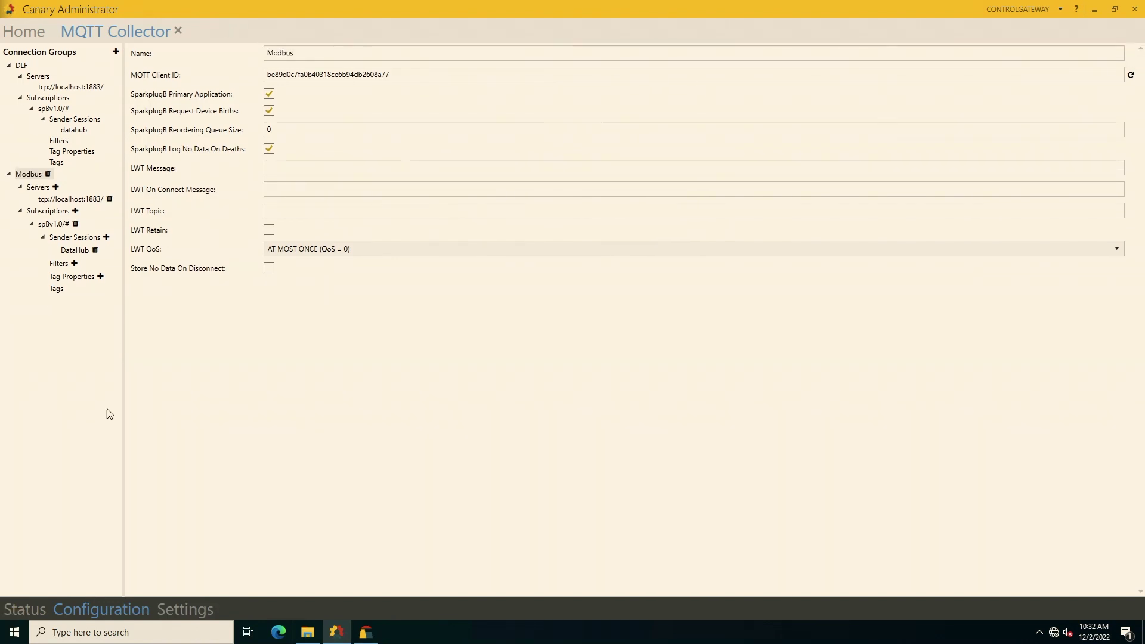
Enable the Modbus connection group and reconnect to the Datahub server.
click(10, 614)
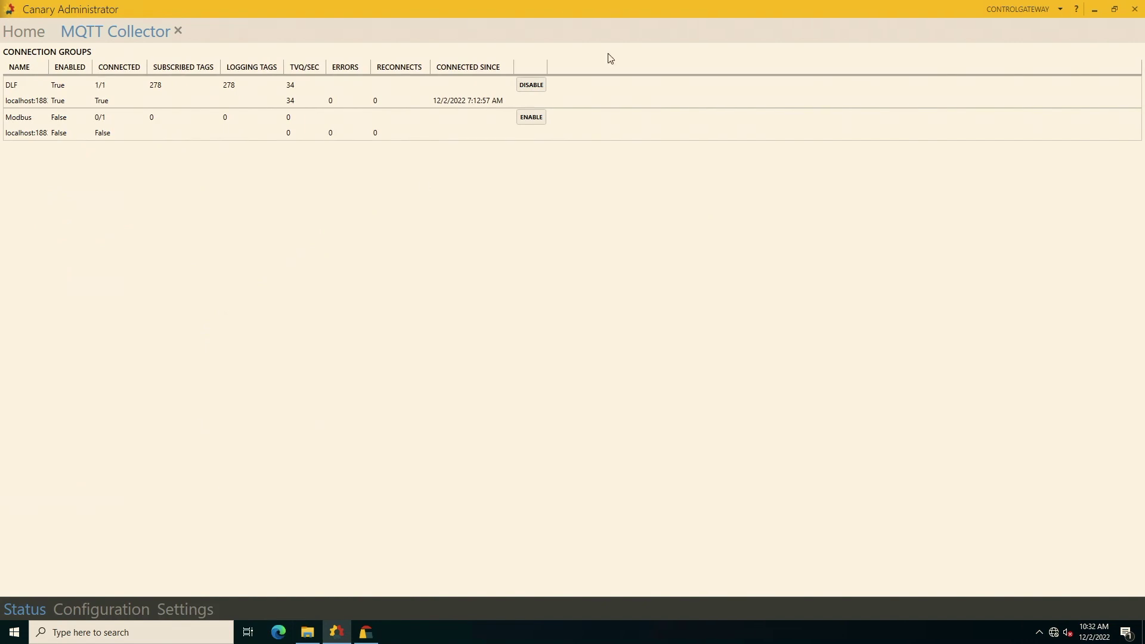
click(524, 118)
click(1038, 9)
click(1022, 40)
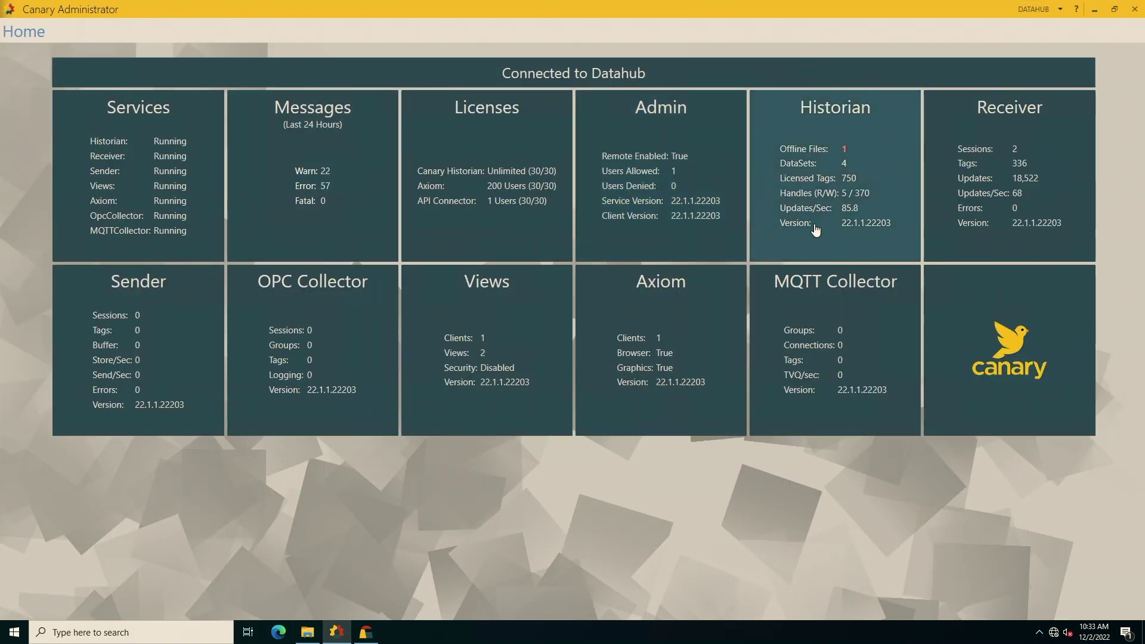
click(815, 231)
Check the DLF Dataset's Dec 02 2022 file details, then go to Datahub's Views page.
double_click(435, 191)
double_click(441, 171)
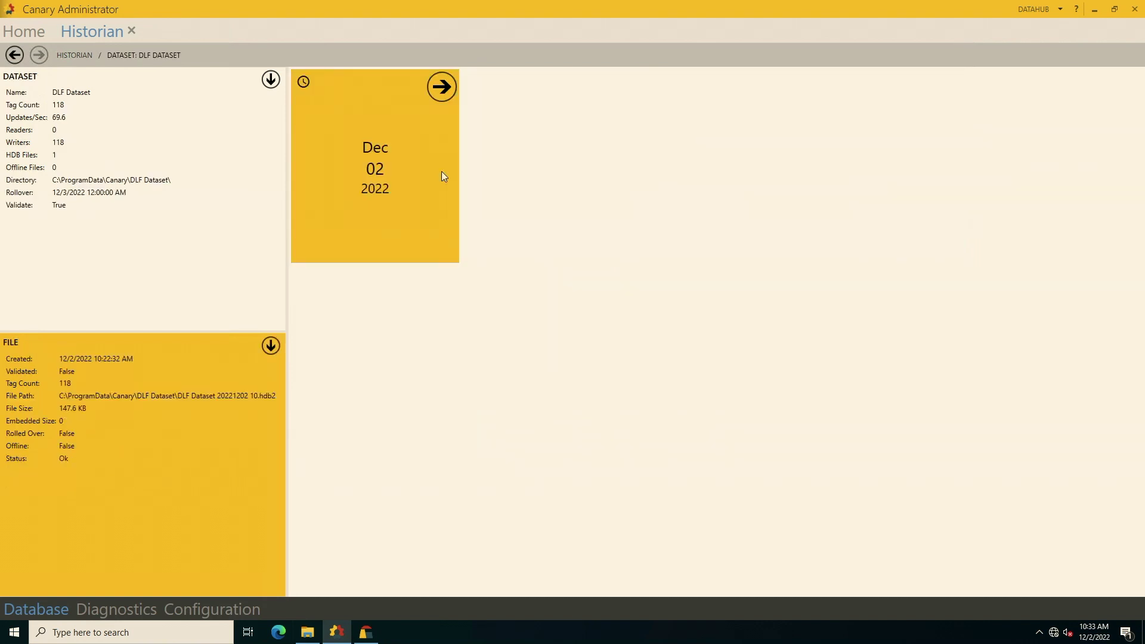
click(24, 31)
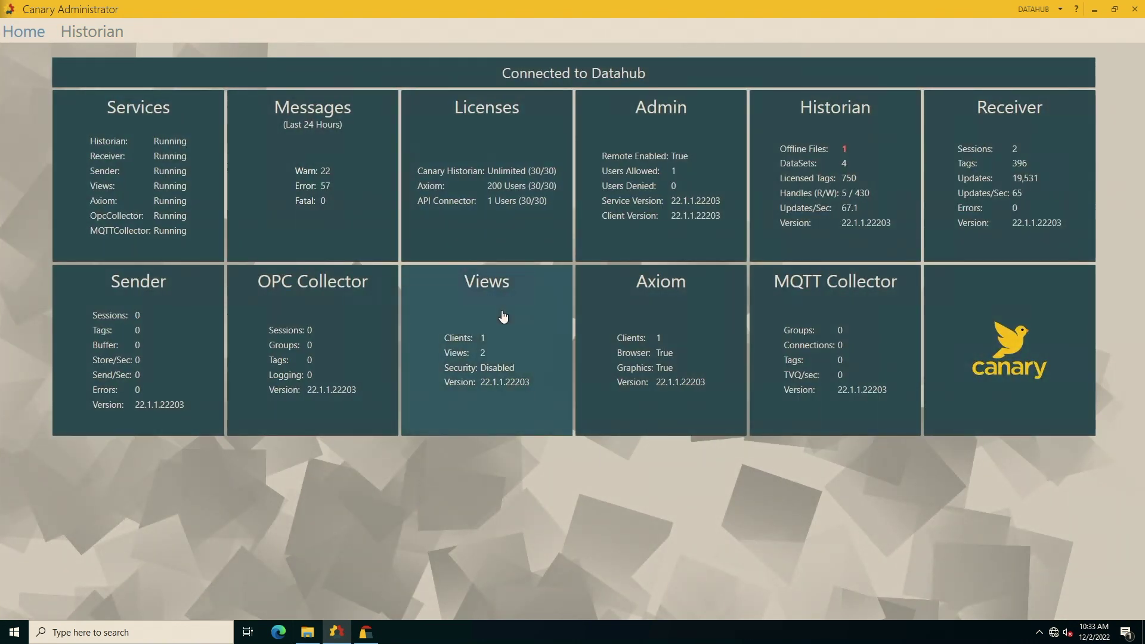
click(503, 316)
mouse_move(389, 219)
mouse_move(559, 230)
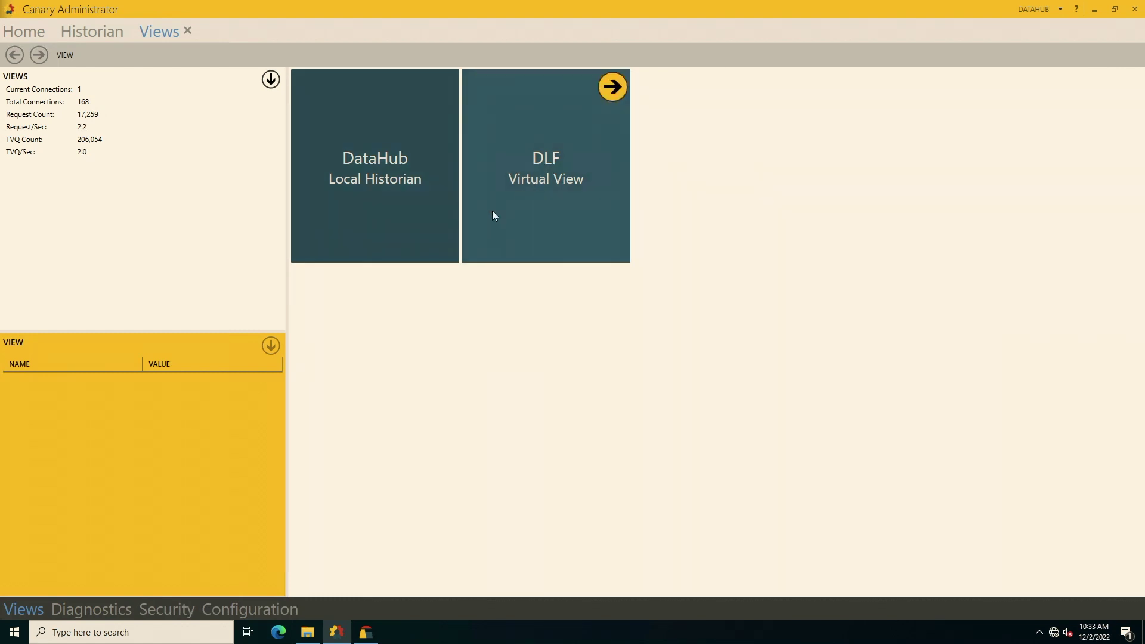
Look at the DLF view's asset groups, then open its rules editor from View Options.
double_click(568, 169)
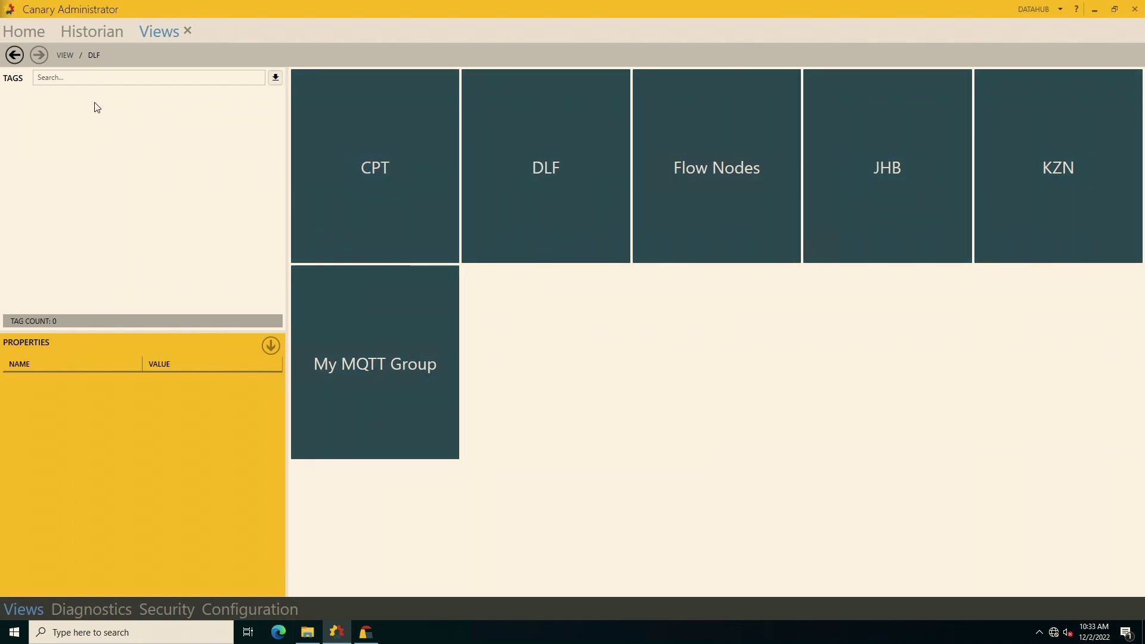
click(17, 58)
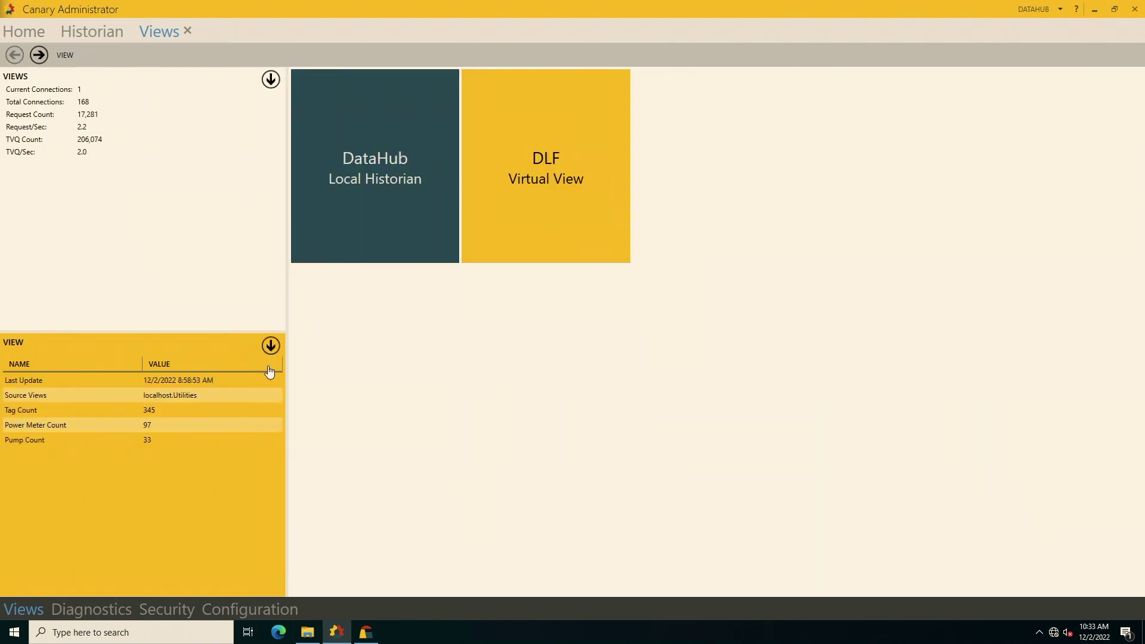
click(271, 345)
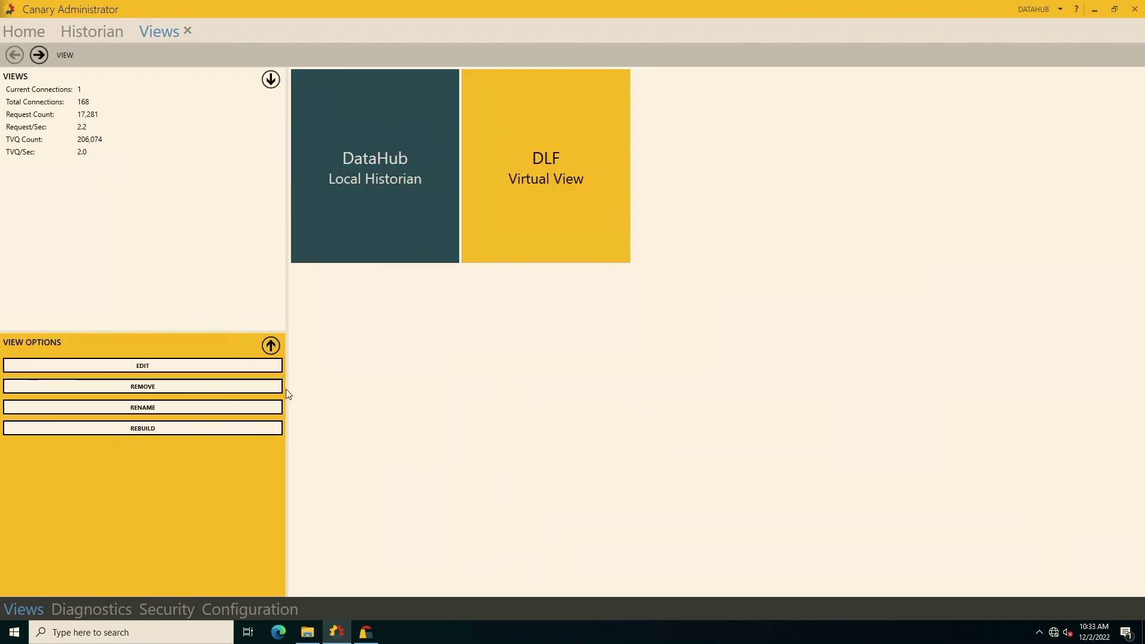
click(184, 367)
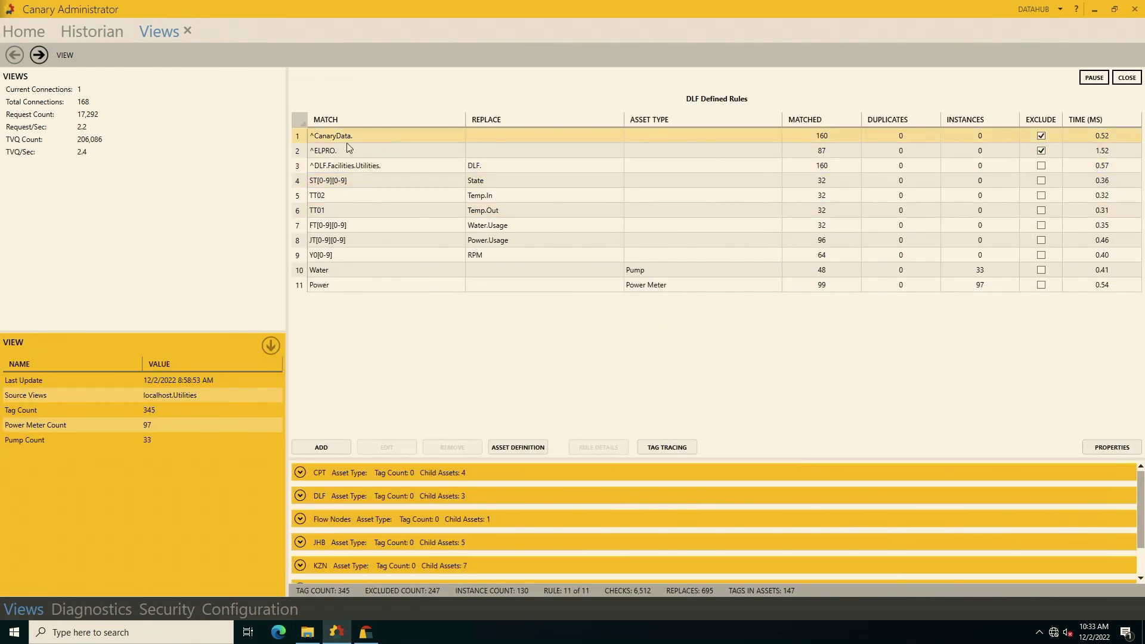
Select a rule in the DLF rules table and expand the CPT asset in the asset list.
click(370, 180)
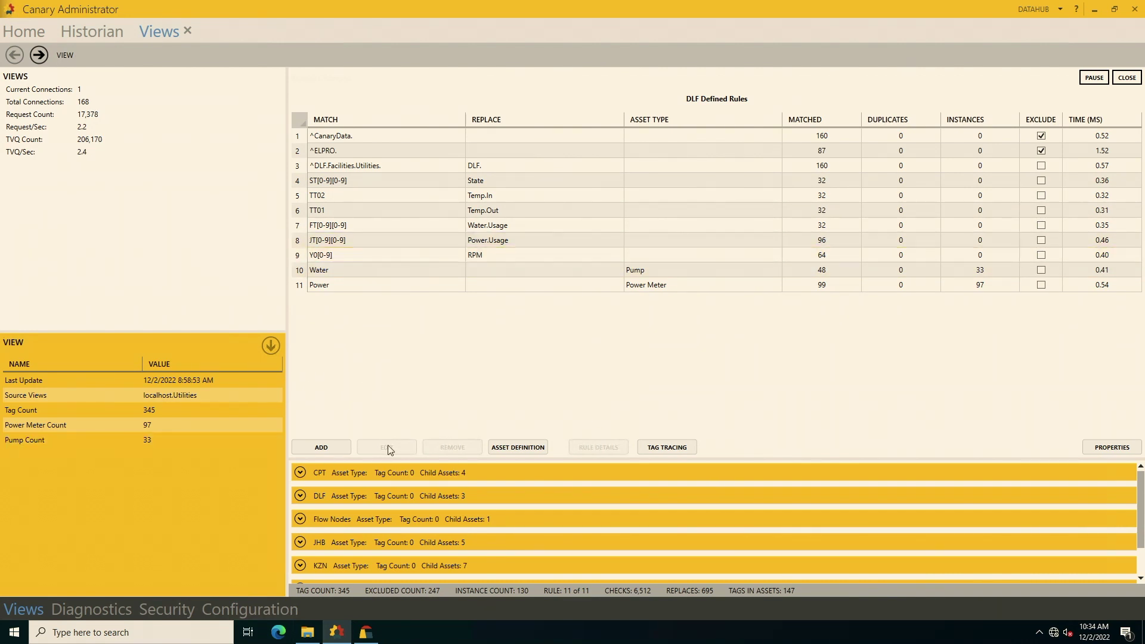
click(295, 472)
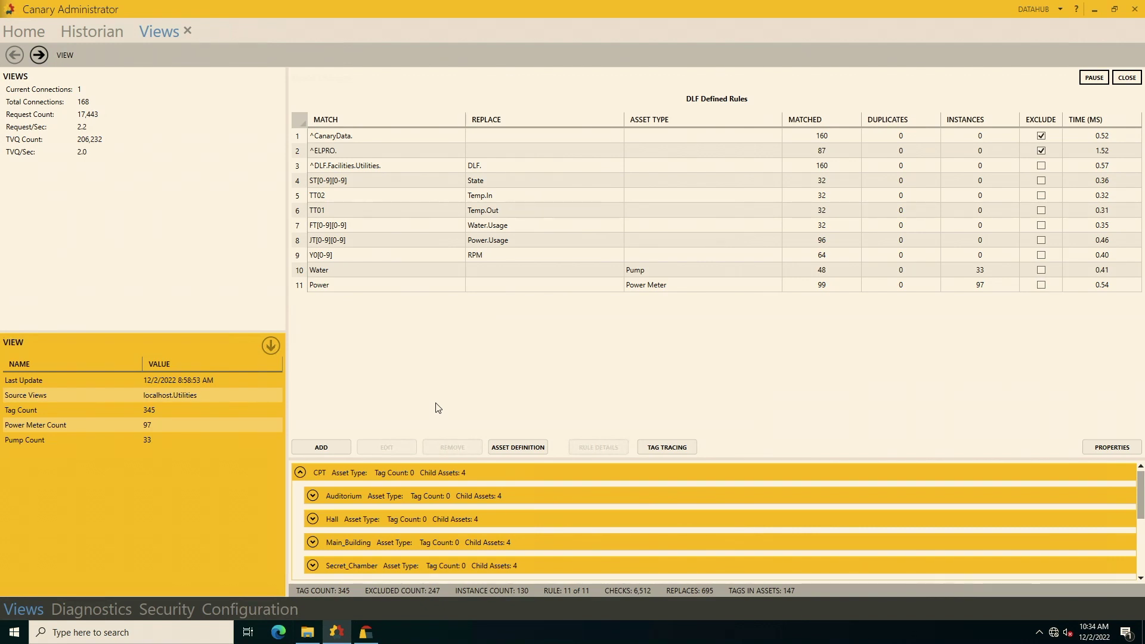
Enlarge the asset list and expand CPT's Auditorium and Water assets.
mouse_move(421, 641)
drag(691, 457, 346, 334)
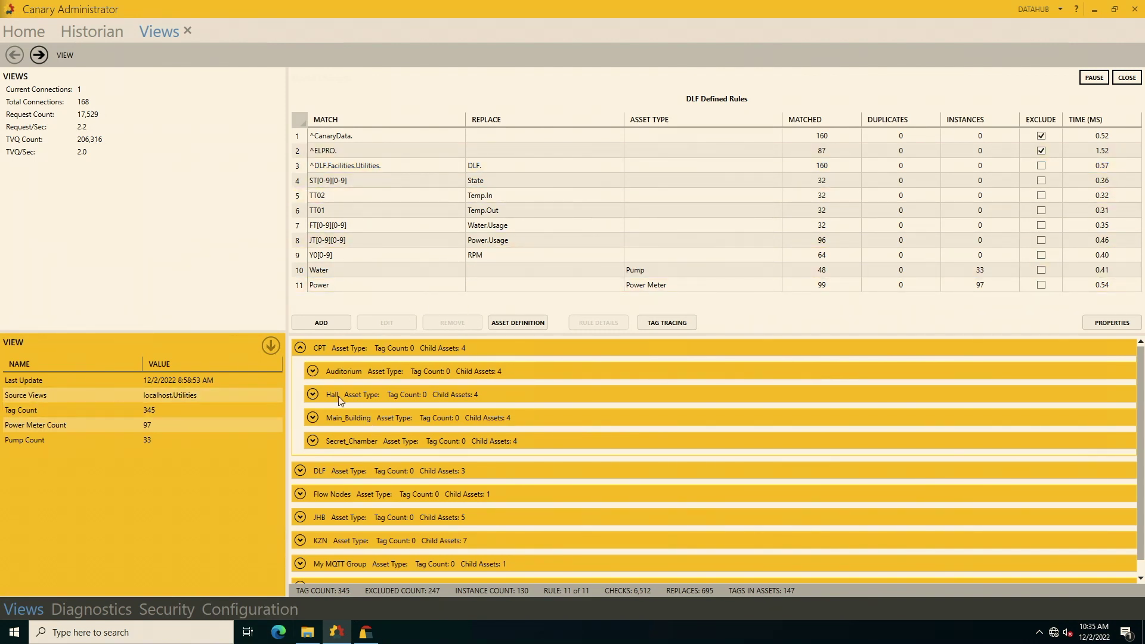
click(313, 370)
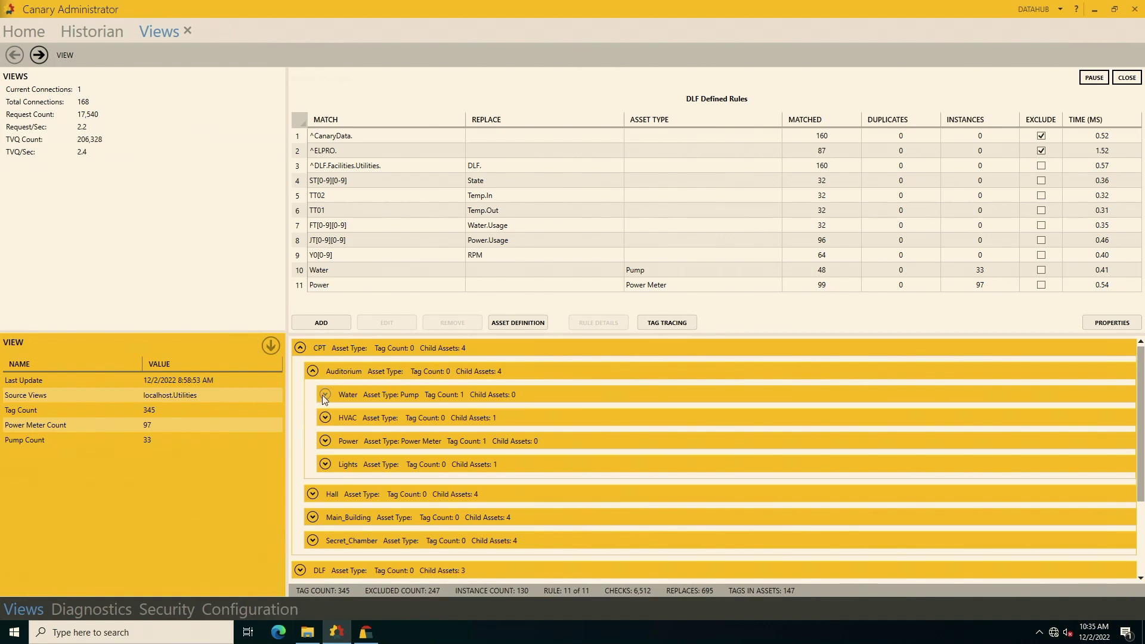
click(325, 395)
scroll(325, 470, down, 3)
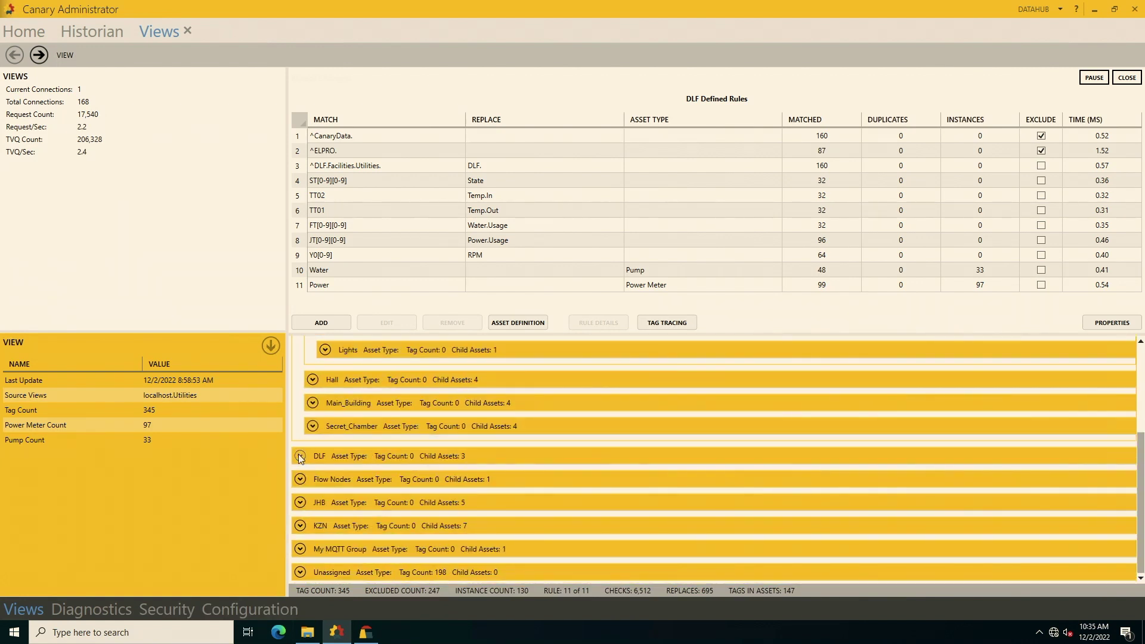
Expand DLF > CPT > Auditorium > HVAC > Power to show its tag names, then start a new rule.
click(300, 456)
click(313, 478)
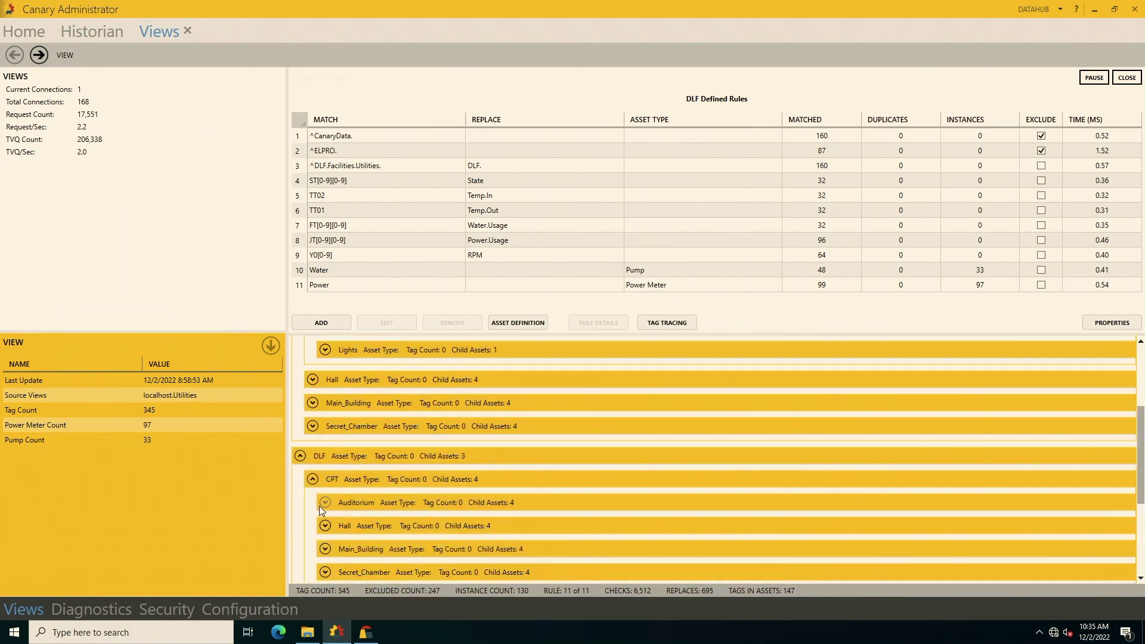
scroll(321, 510, down, 2)
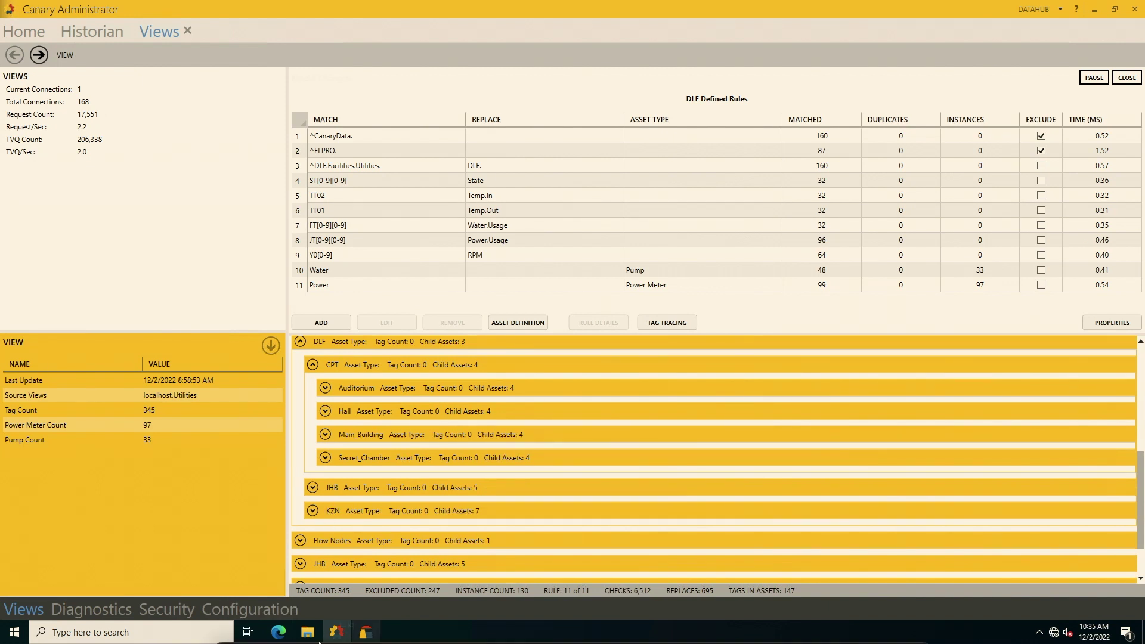
mouse_move(345, 642)
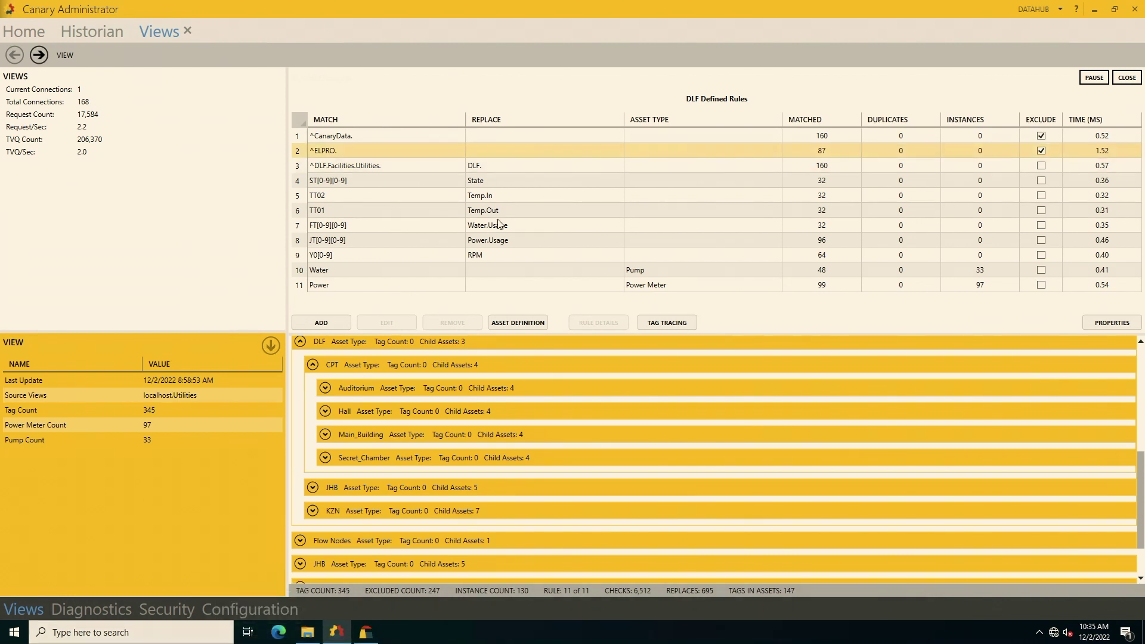
click(325, 388)
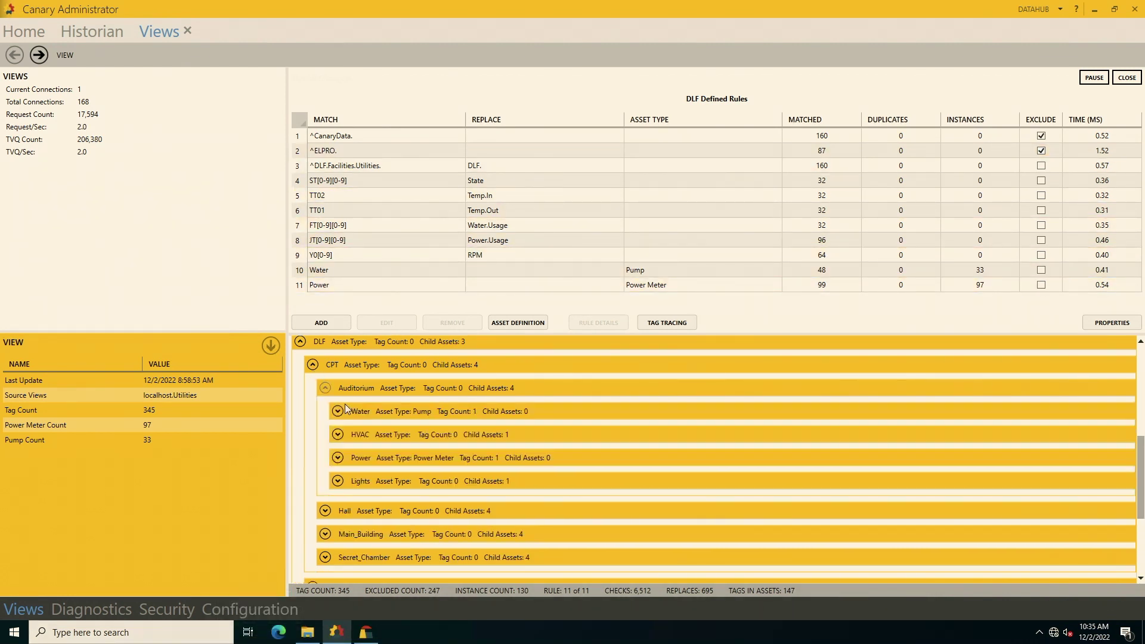
click(338, 436)
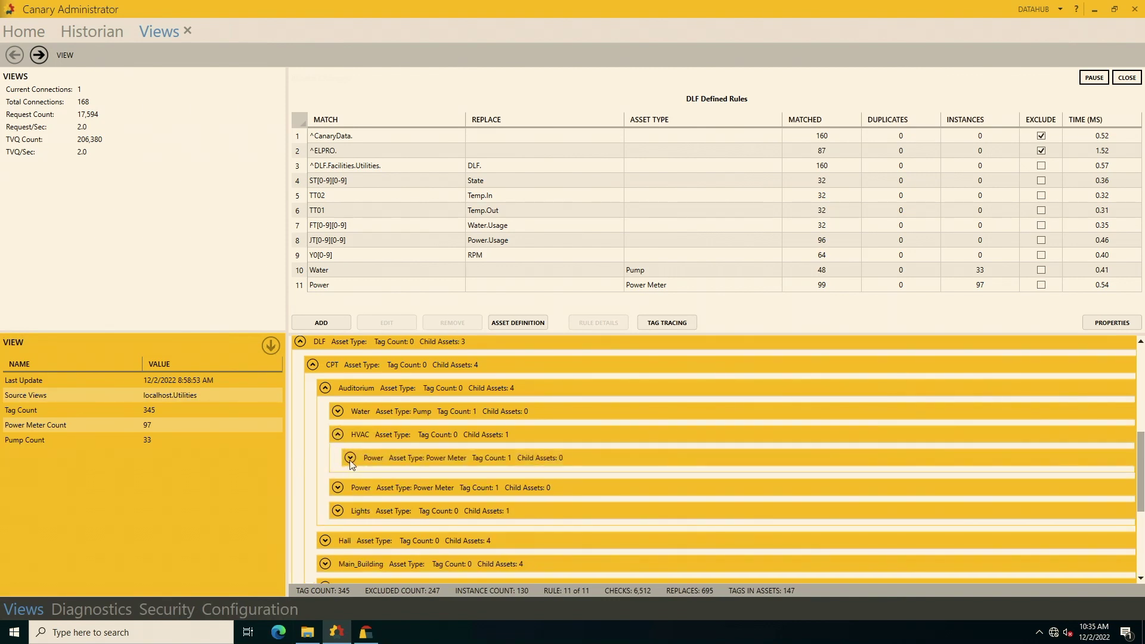
click(350, 458)
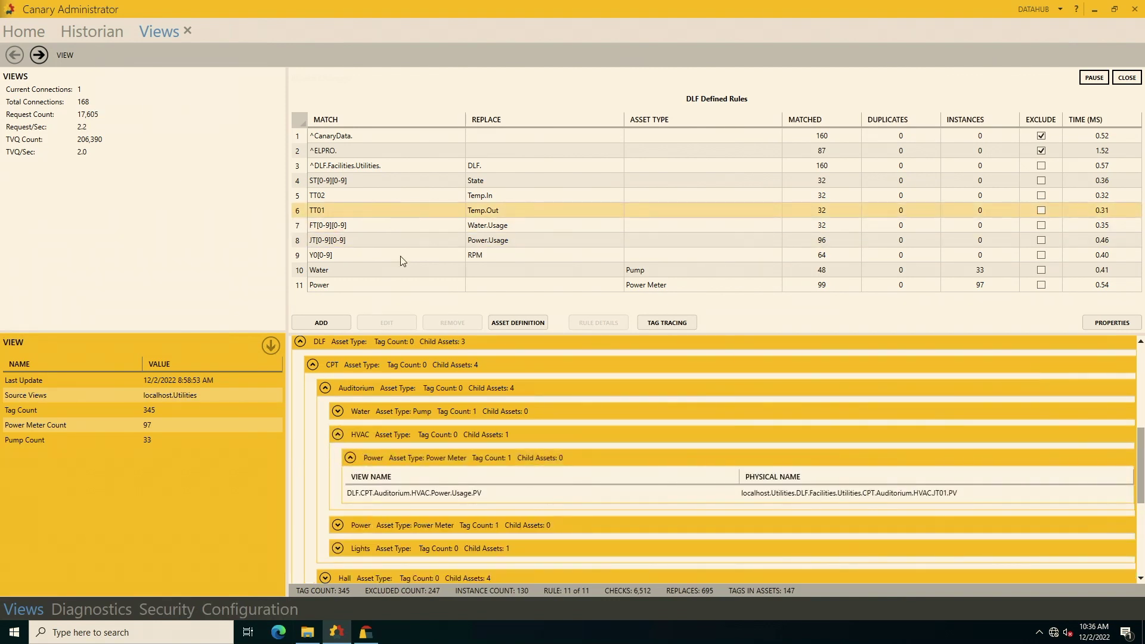
click(323, 317)
Add an Asset Rule matching HVAC with asset type HVAC and apply it to the DLF view.
click(622, 241)
click(593, 261)
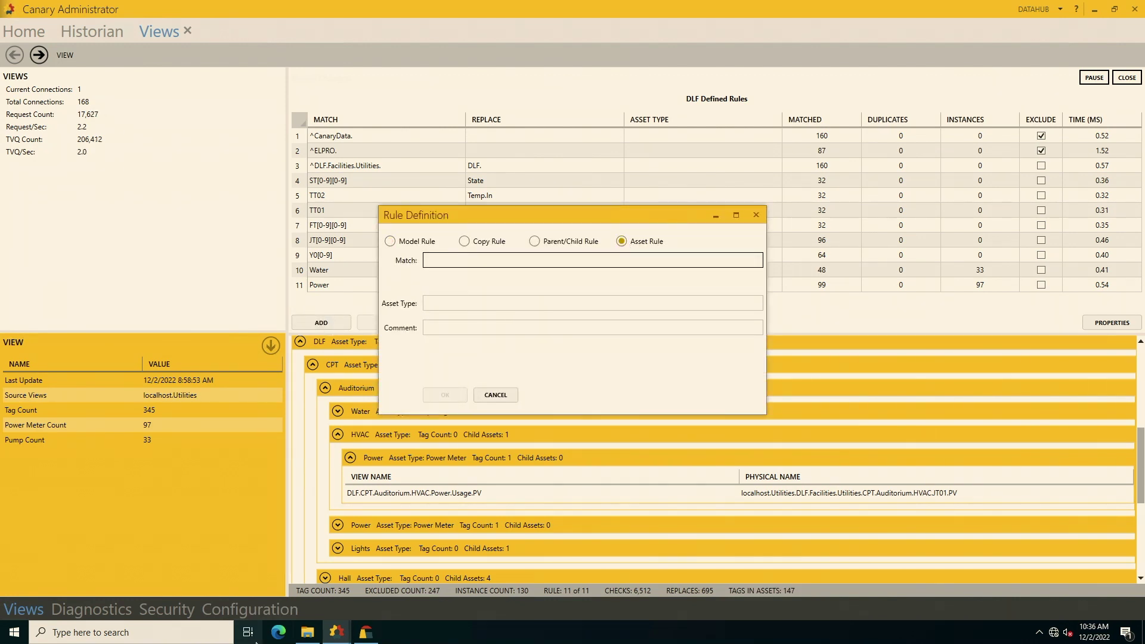
text(H)
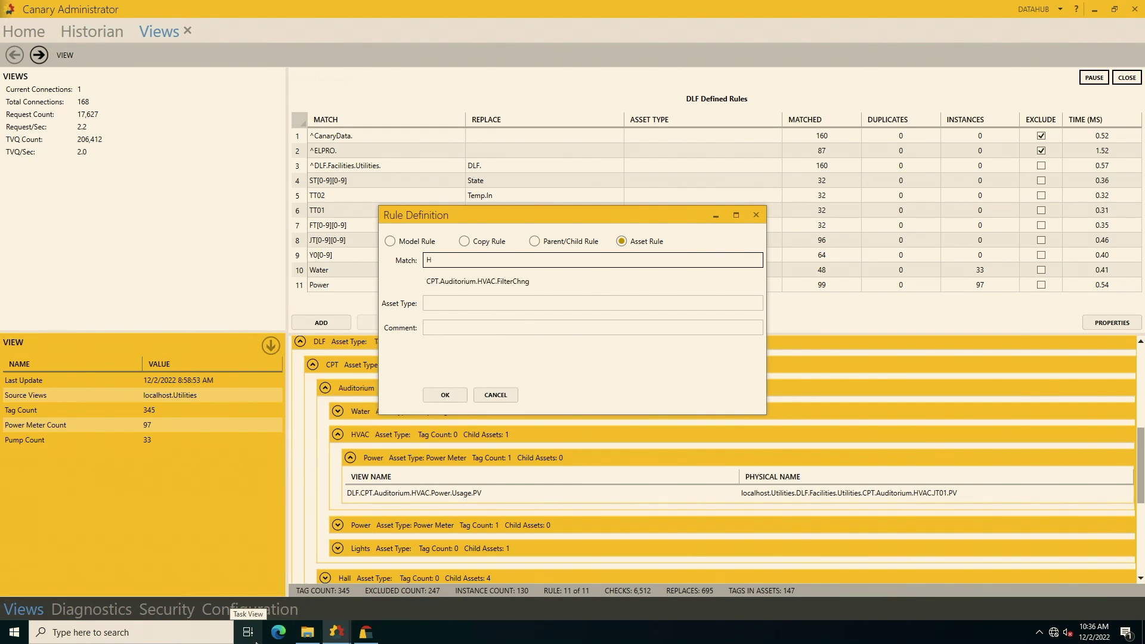
text(VAC)
key(Tab)
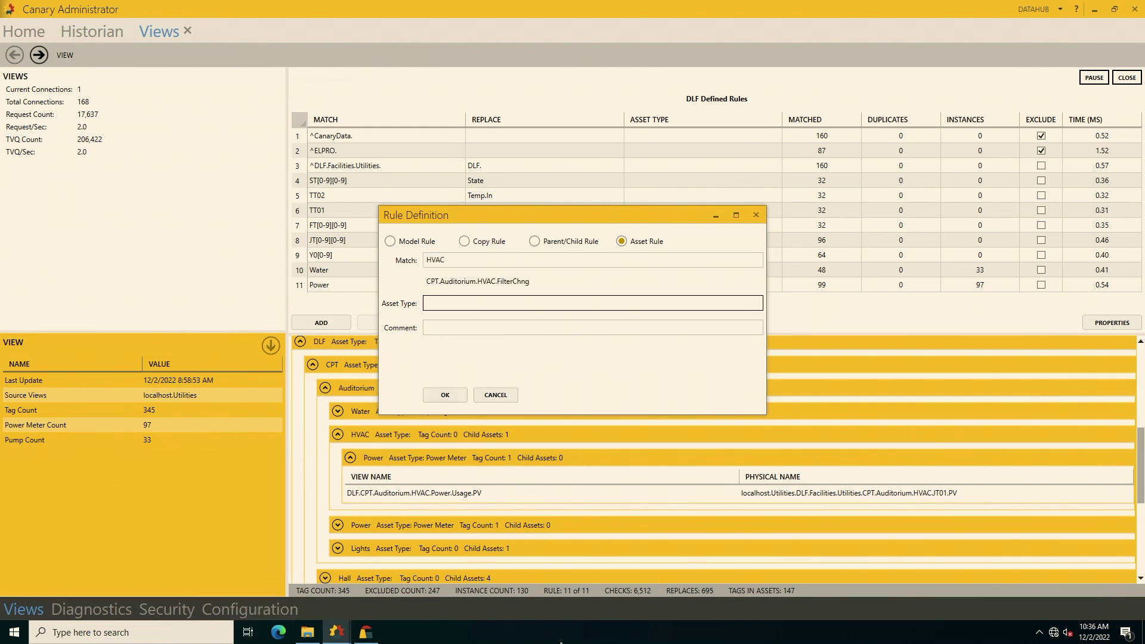
text(HC)
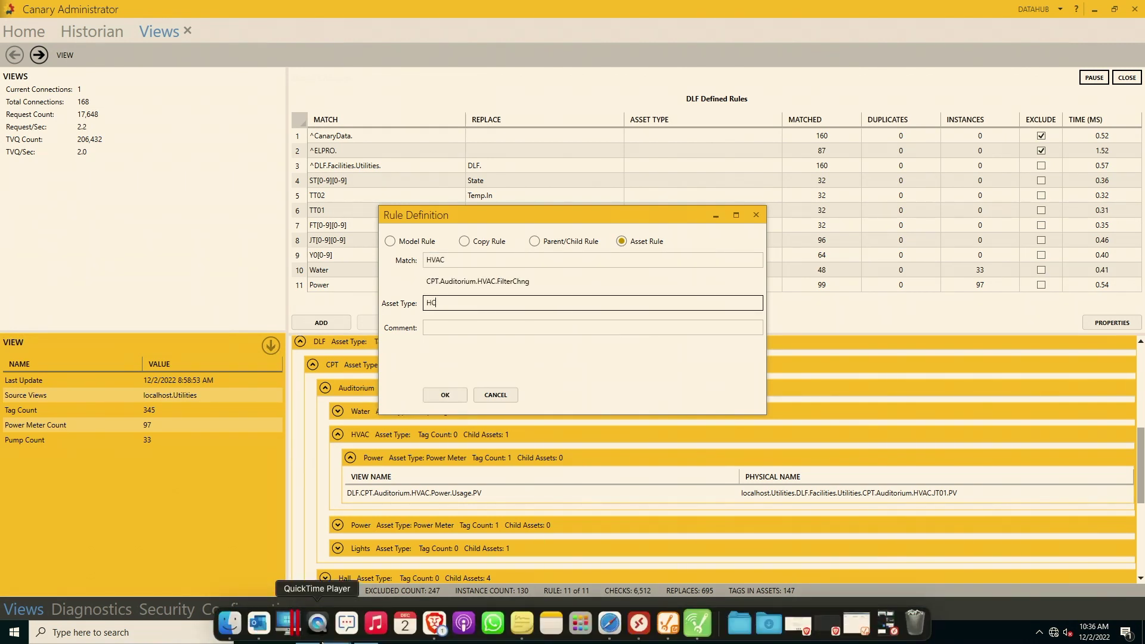
key(BackSpace)
text(VAC)
click(445, 395)
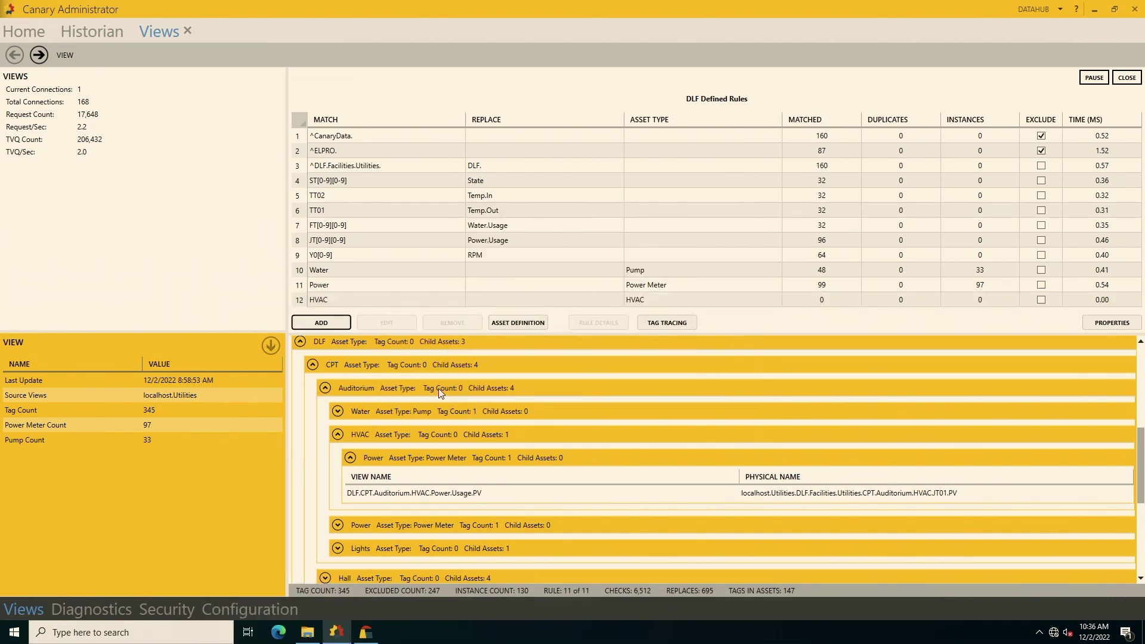
click(1094, 77)
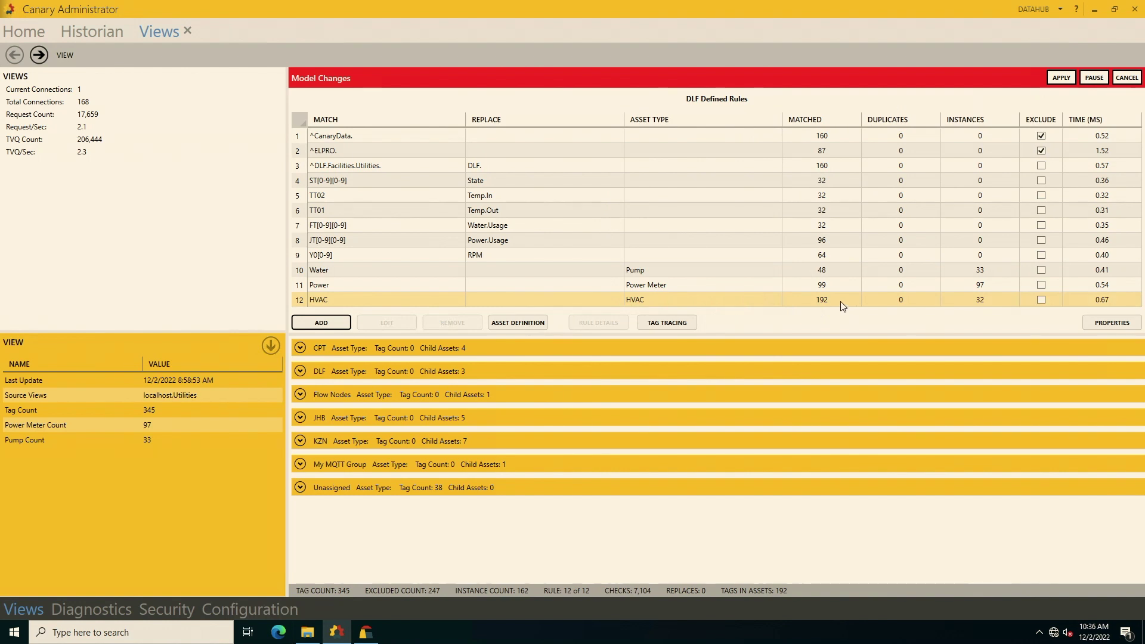
click(1061, 77)
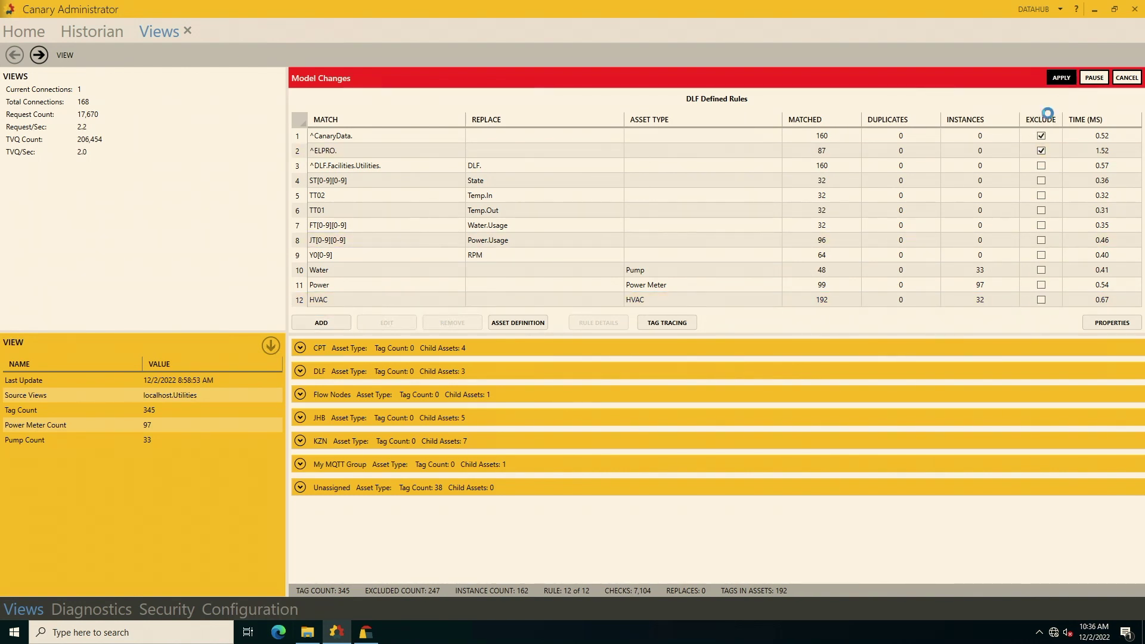
Add an Asset Rule matching Lights with asset type Light and apply it to the view.
click(323, 323)
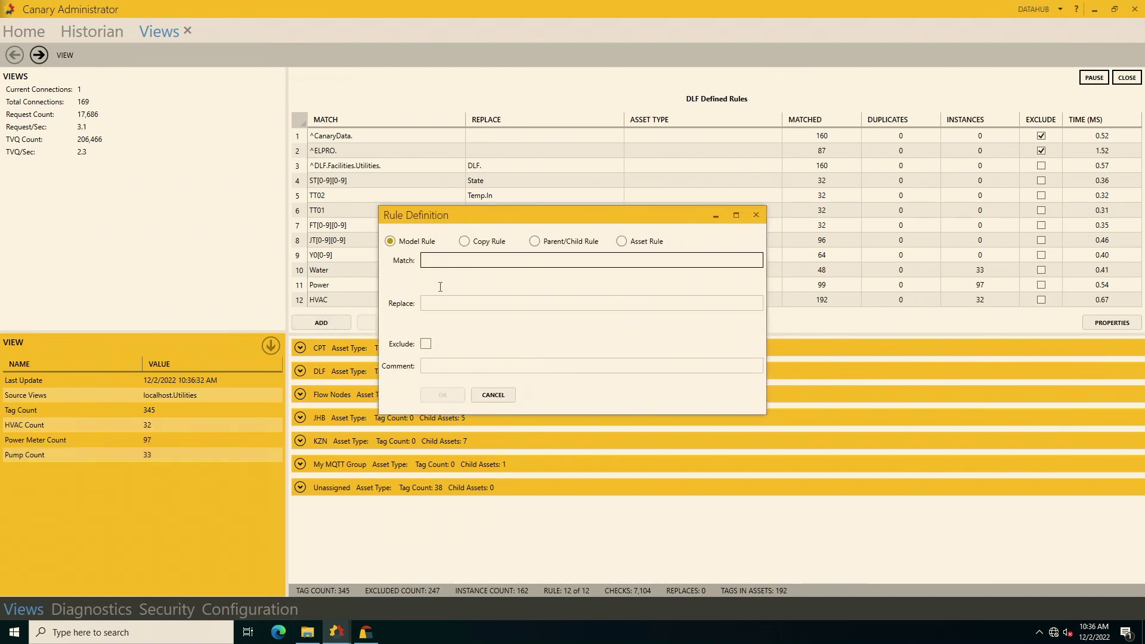
click(622, 241)
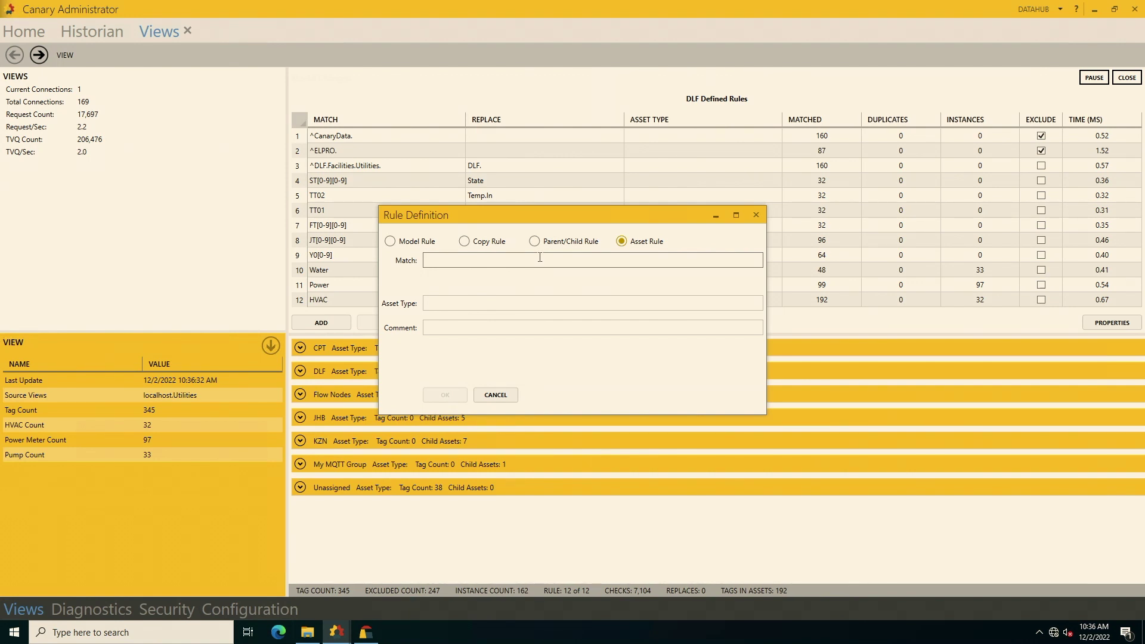
click(455, 261)
text(Lights)
click(450, 303)
text(Light)
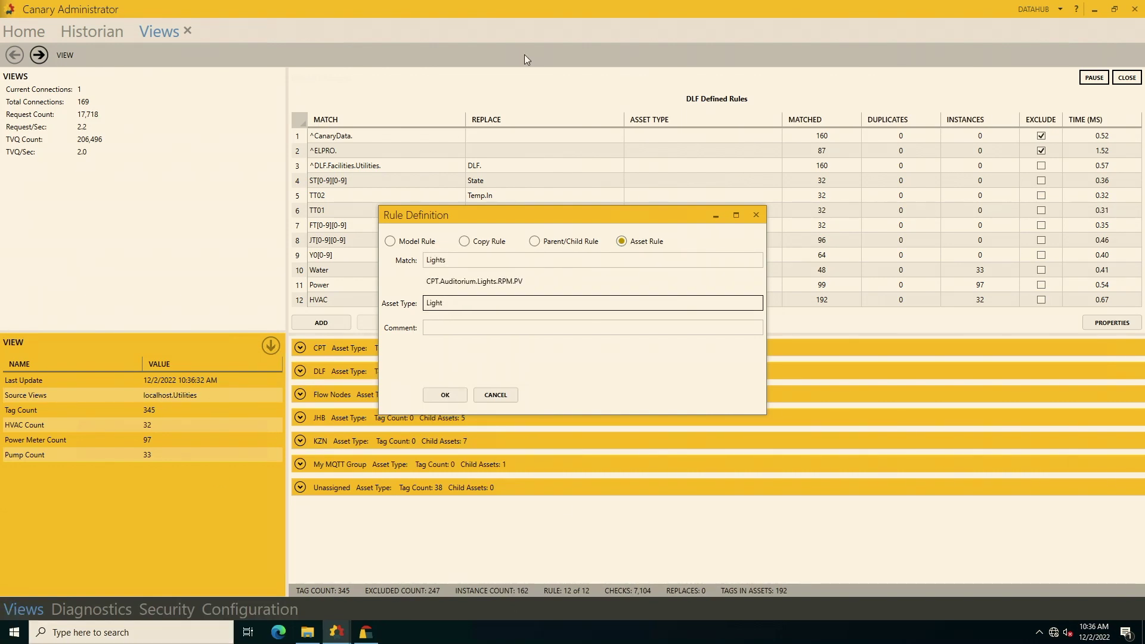
key(Return)
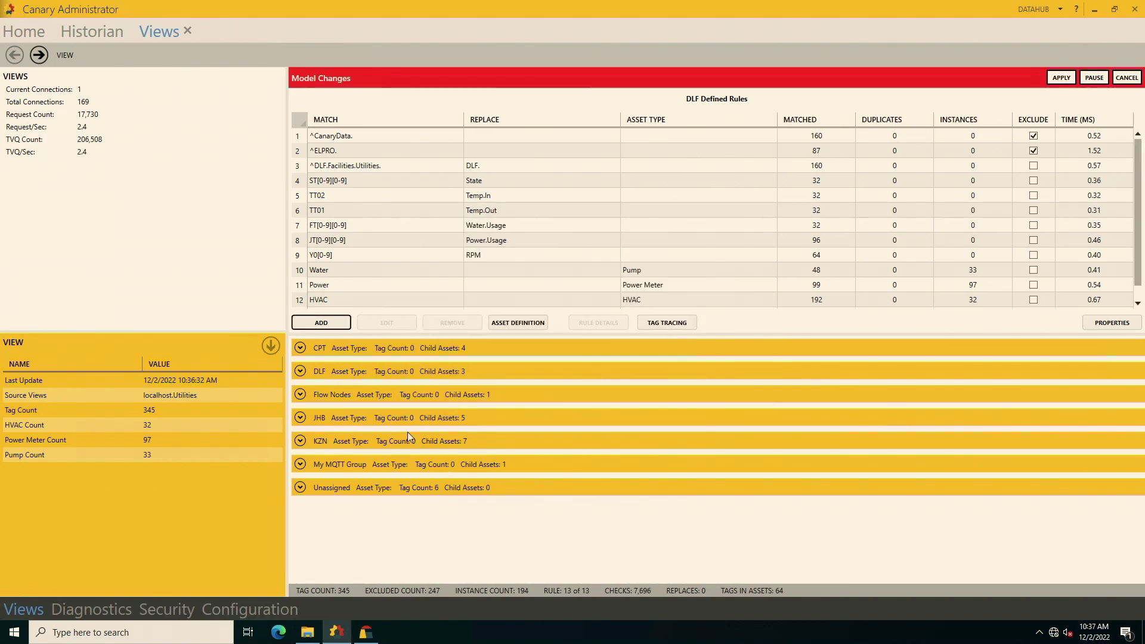
click(1062, 79)
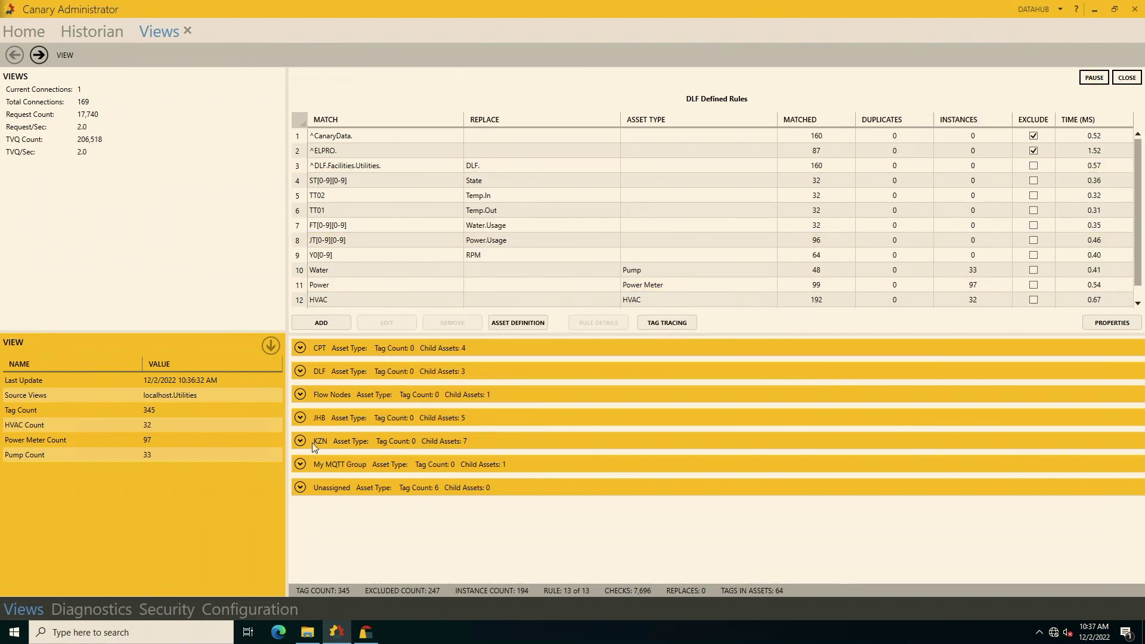
Expand DLF > CPT > Auditorium and inspect the Water asset and HVAC's six tags.
click(300, 369)
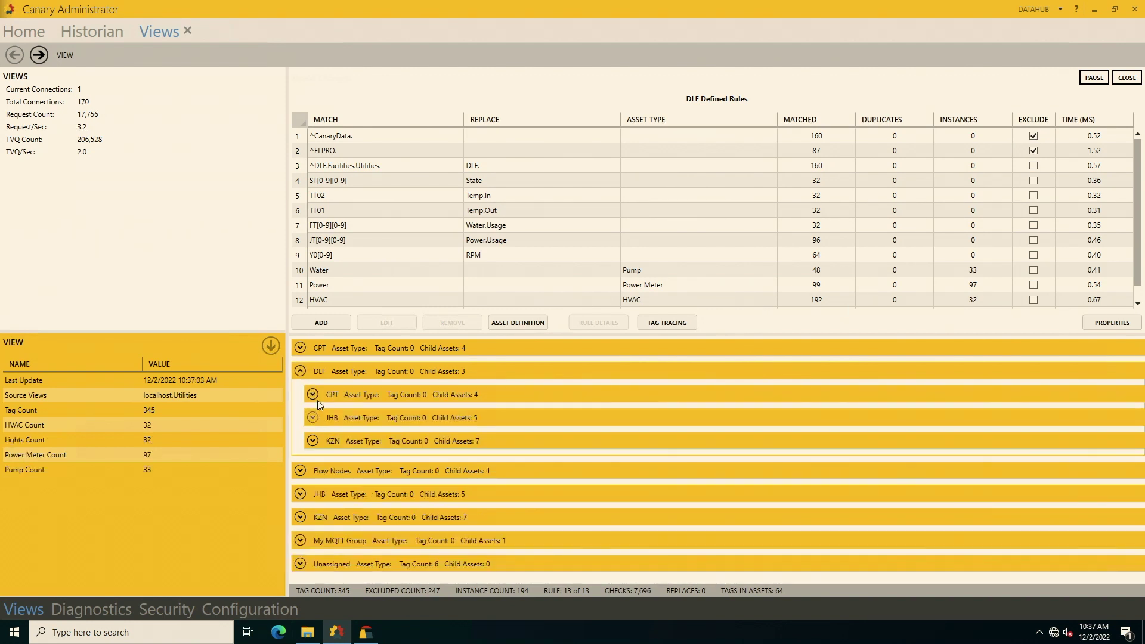
click(316, 394)
click(359, 417)
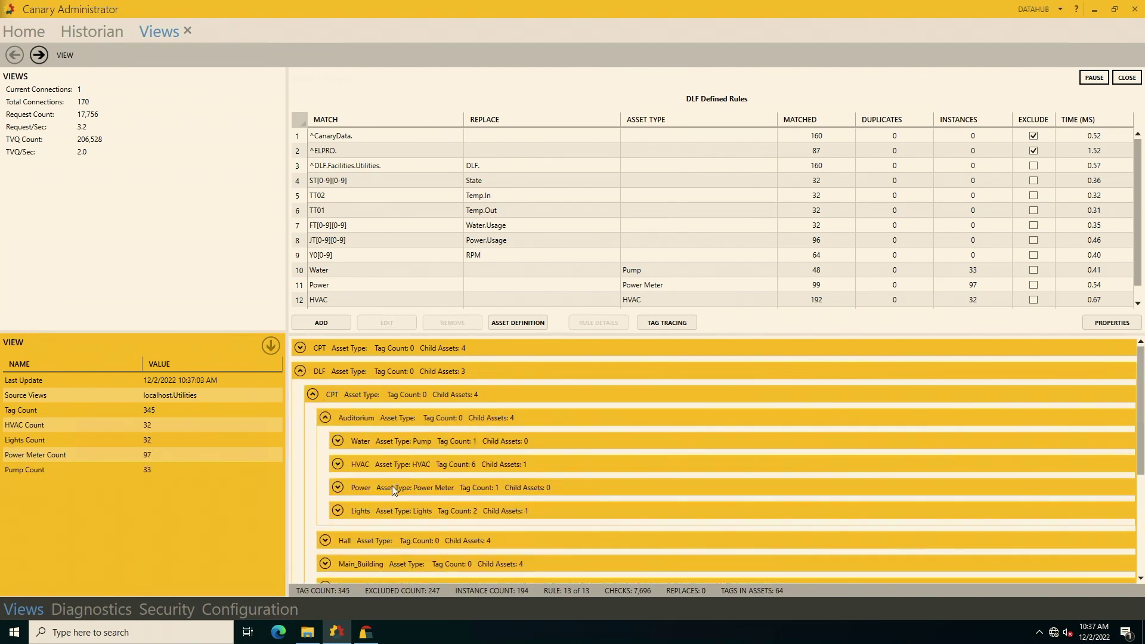
click(336, 442)
click(335, 445)
click(338, 465)
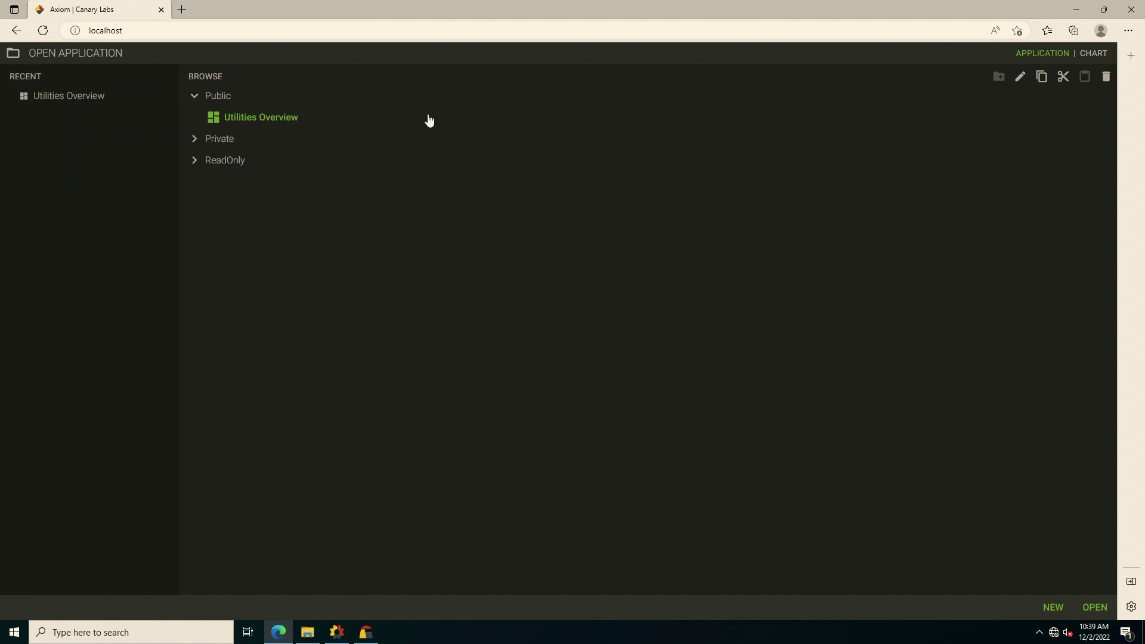
Create a new Axiom application with an Asset Template at Screen1's top-left, then bring up its asset-type settings.
mouse_move(279, 641)
click(1048, 615)
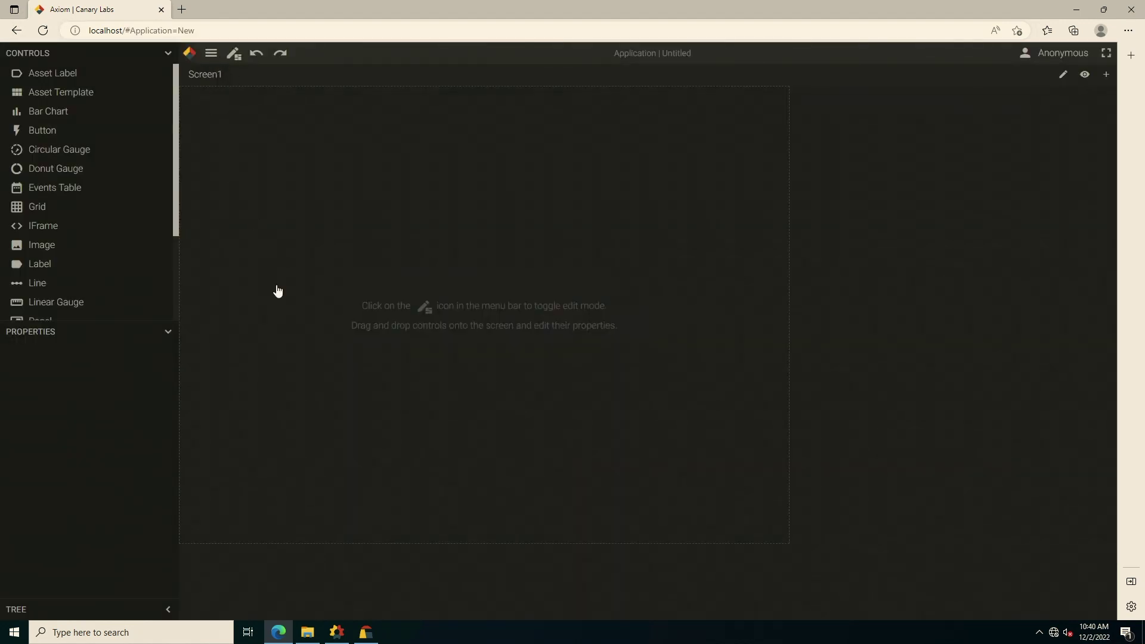
drag(48, 92, 417, 224)
drag(380, 268, 375, 286)
double_click(484, 332)
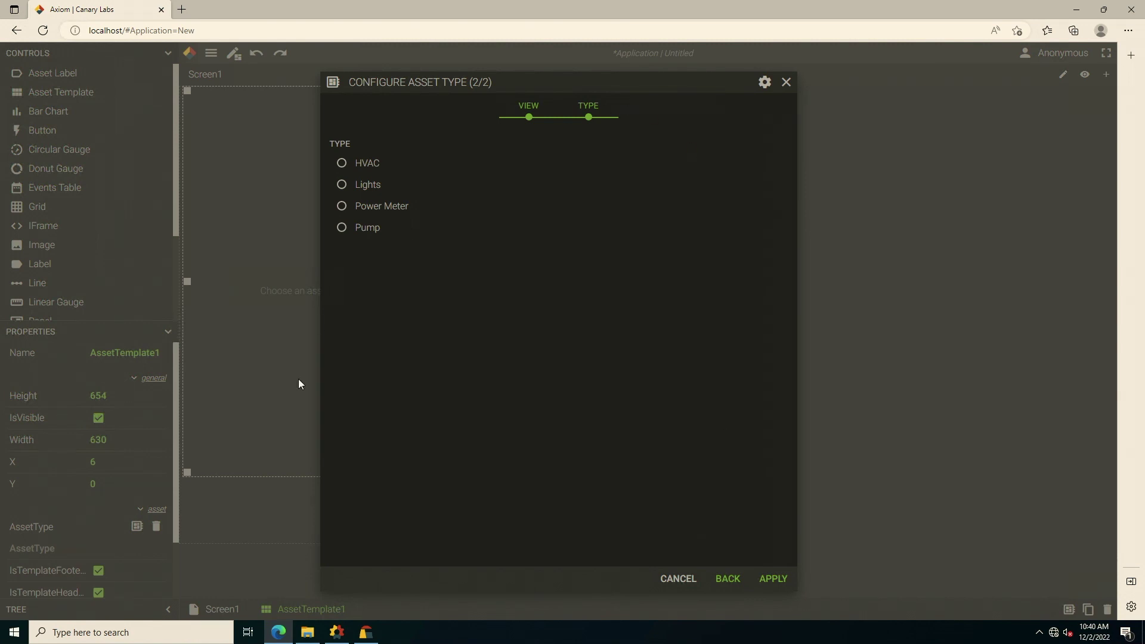
click(342, 162)
click(678, 579)
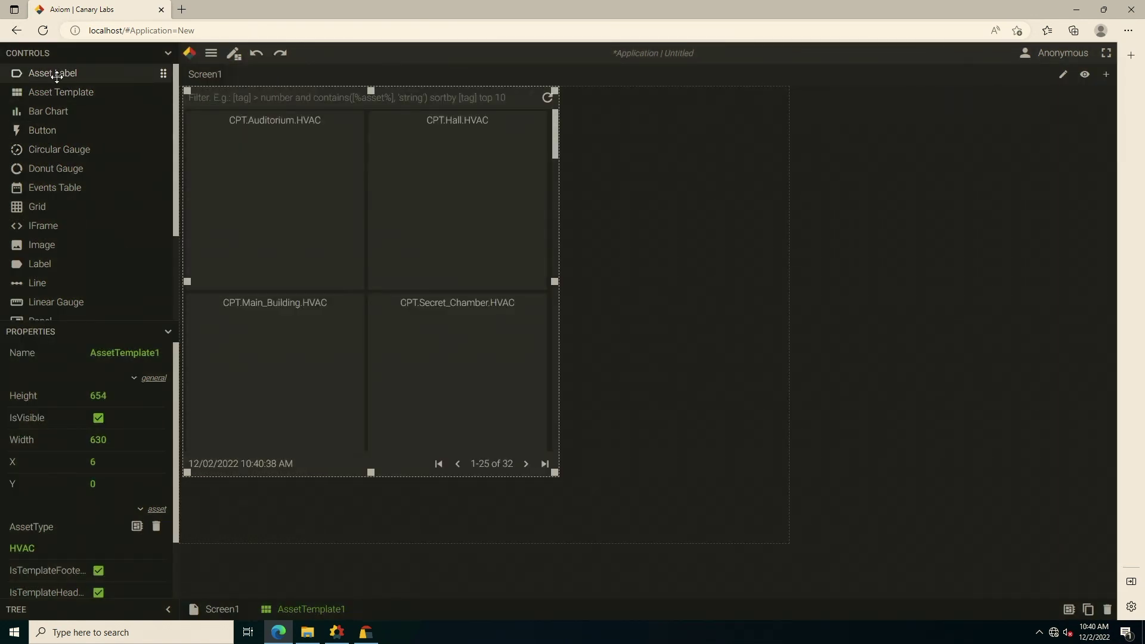
drag(56, 76, 273, 145)
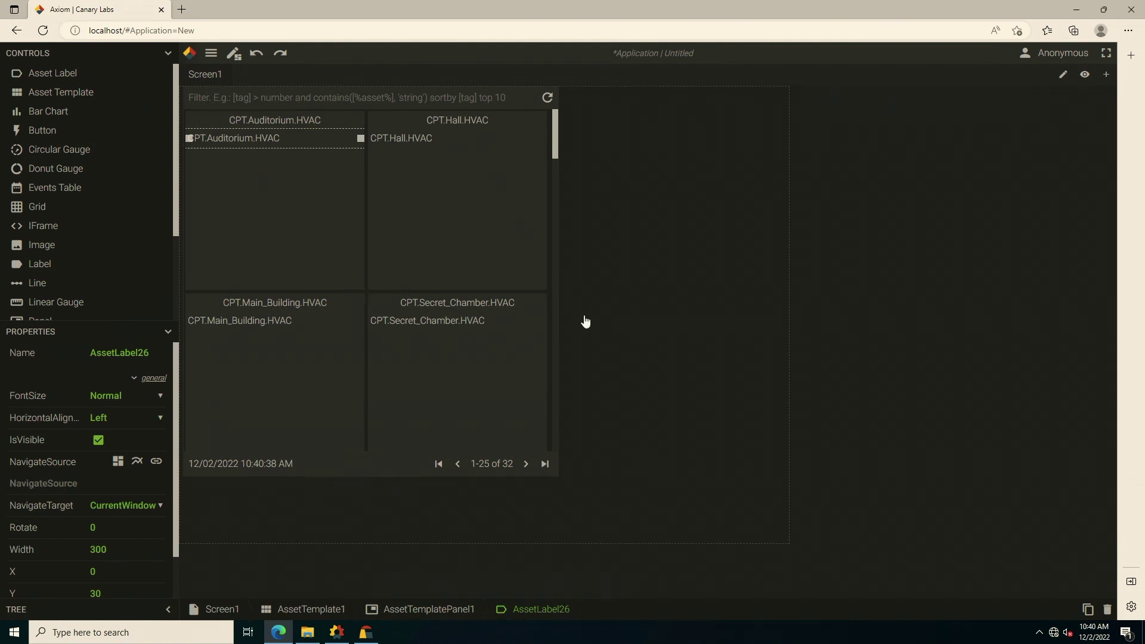
scroll(90, 238, down, 2)
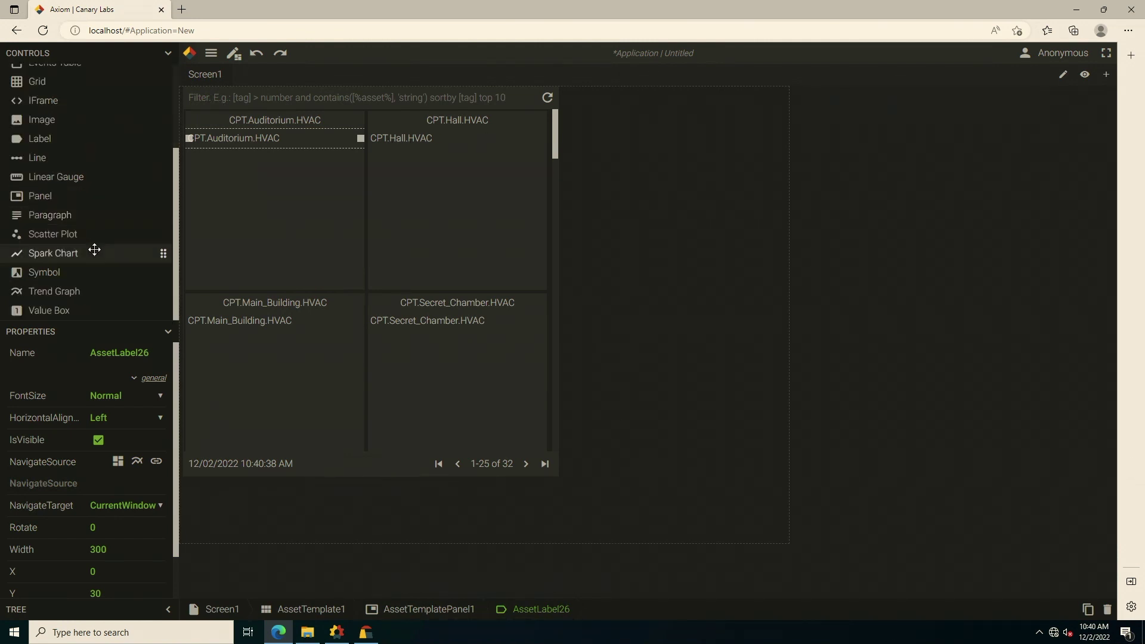
scroll(77, 197, up, 3)
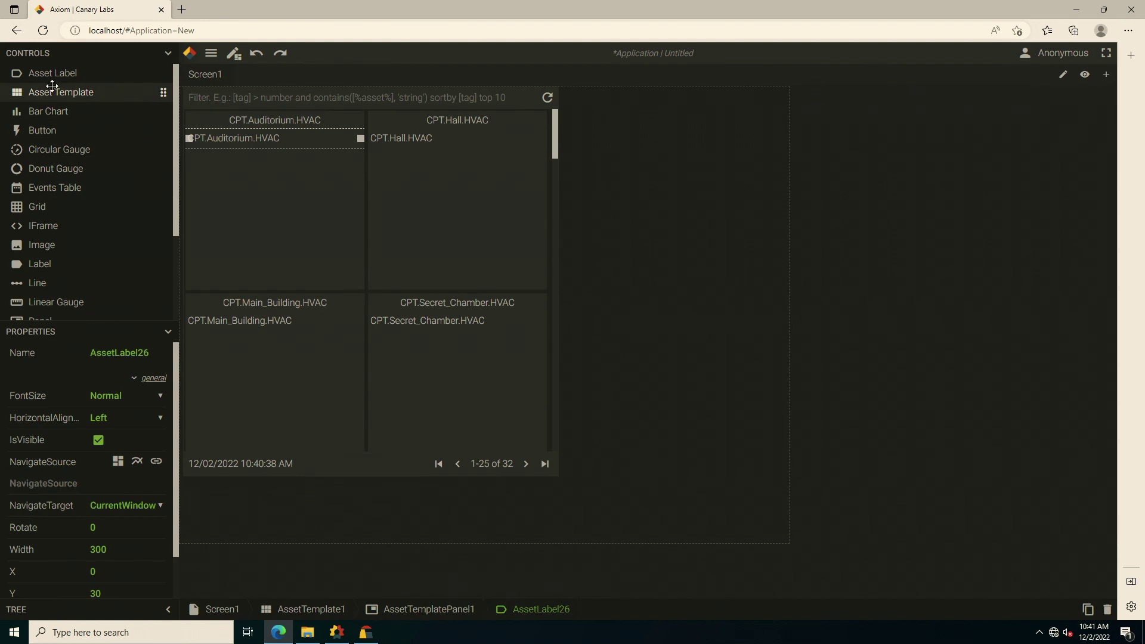
scroll(61, 271, down, 2)
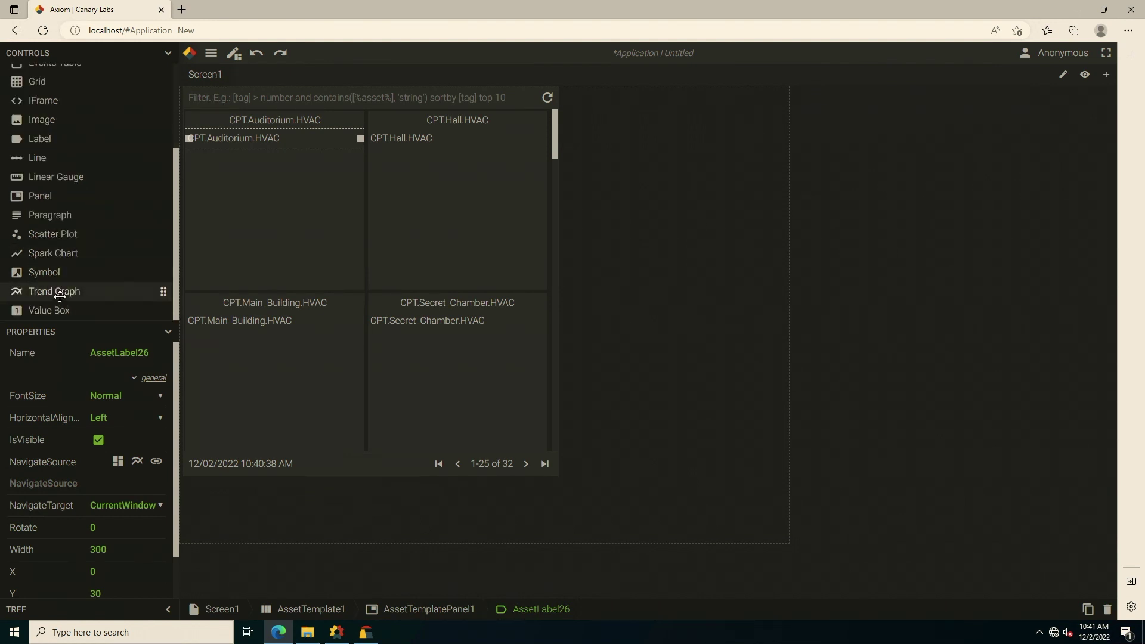
Place a trend chart in the Auditorium template cell and enlarge the AssetTemplate1 grid.
click(60, 292)
drag(72, 289, 276, 191)
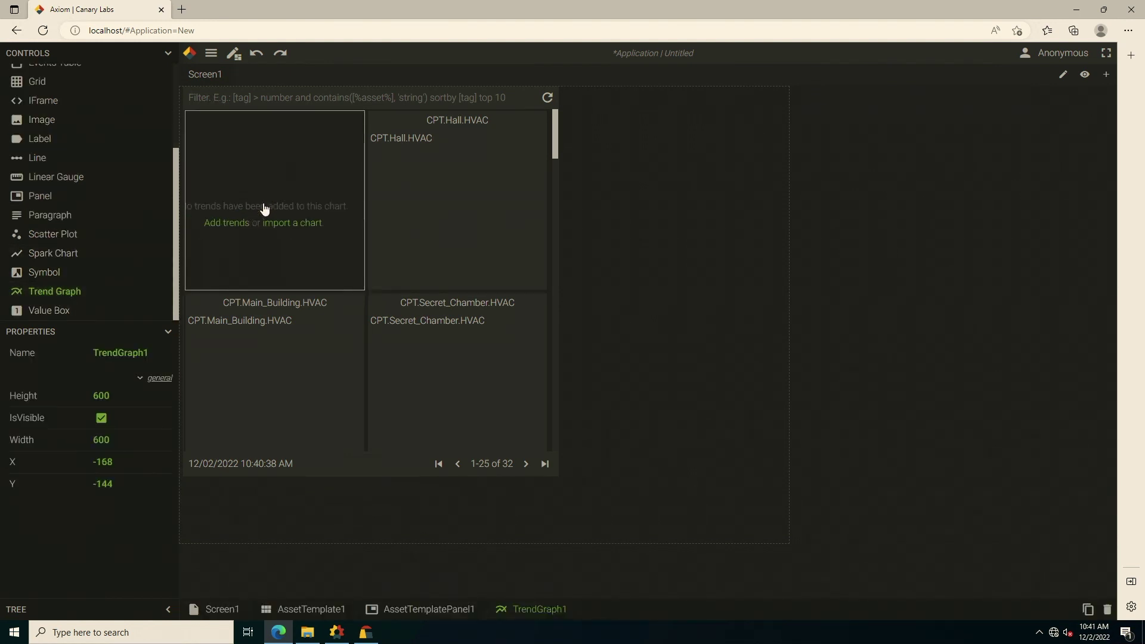
click(549, 476)
drag(559, 479, 924, 596)
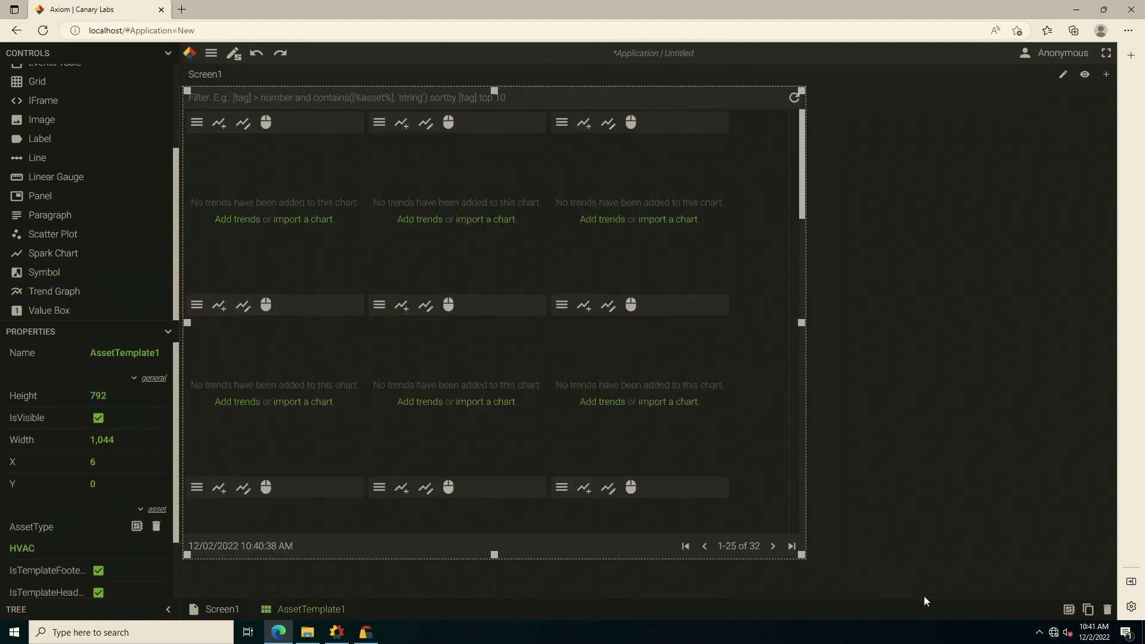
Enlarge the trend chart to 630 × 456, then bring up the Open application list.
click(322, 276)
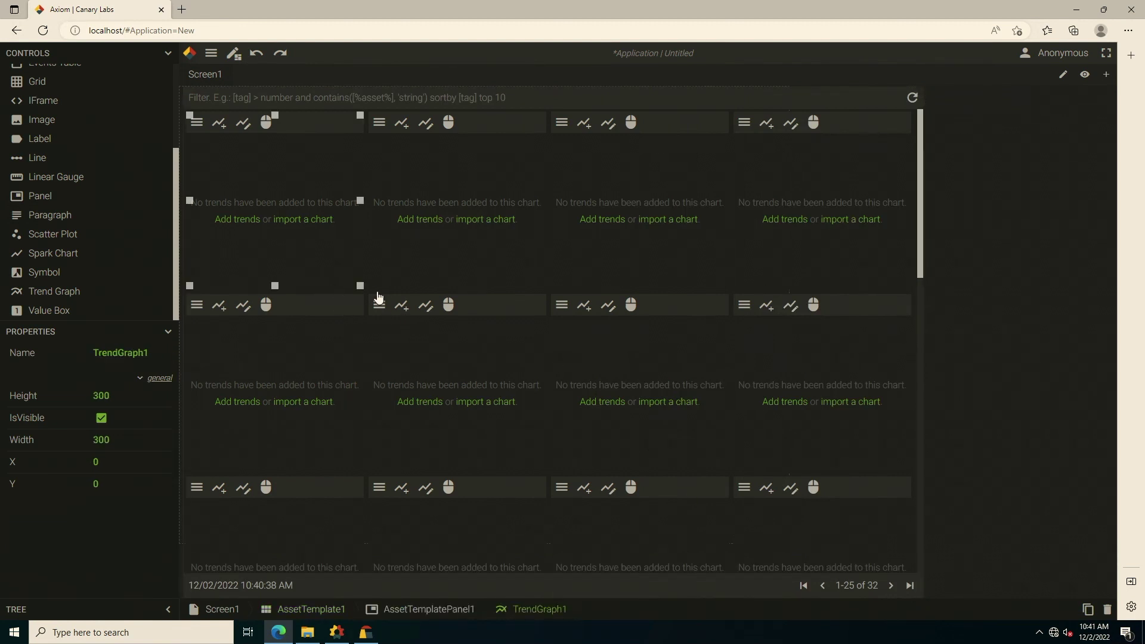
drag(361, 283, 560, 382)
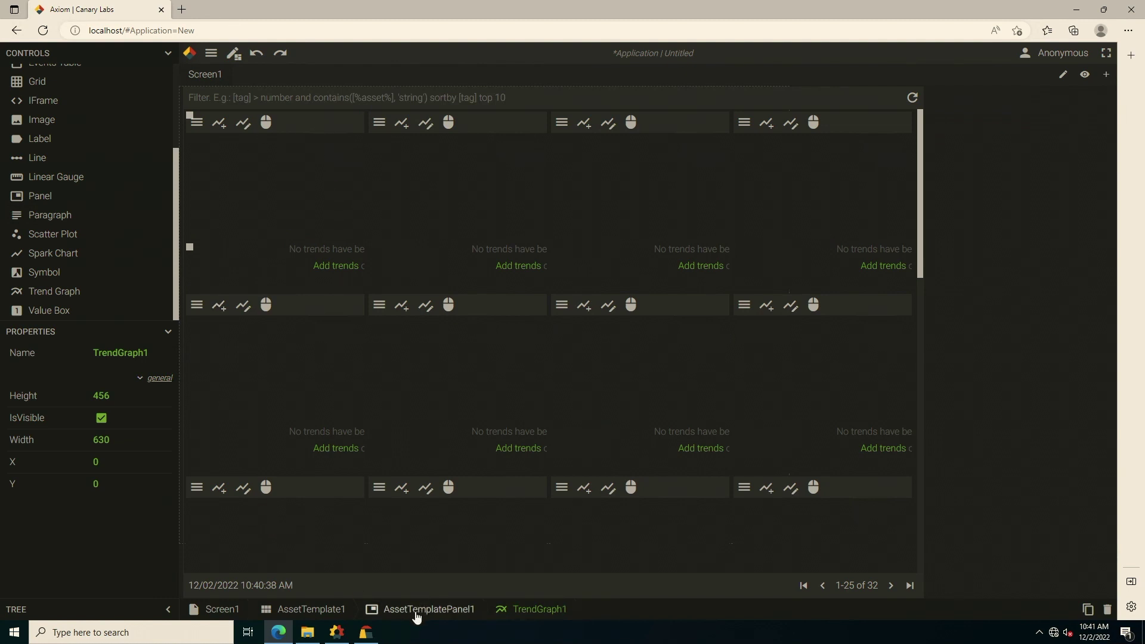
click(314, 610)
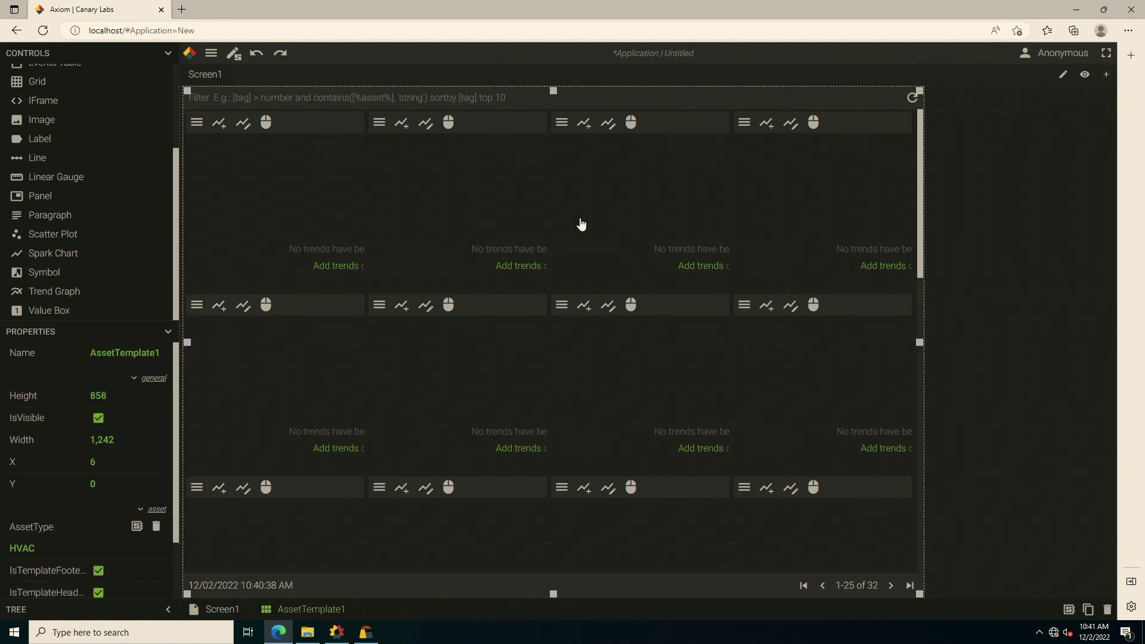
click(216, 58)
click(133, 128)
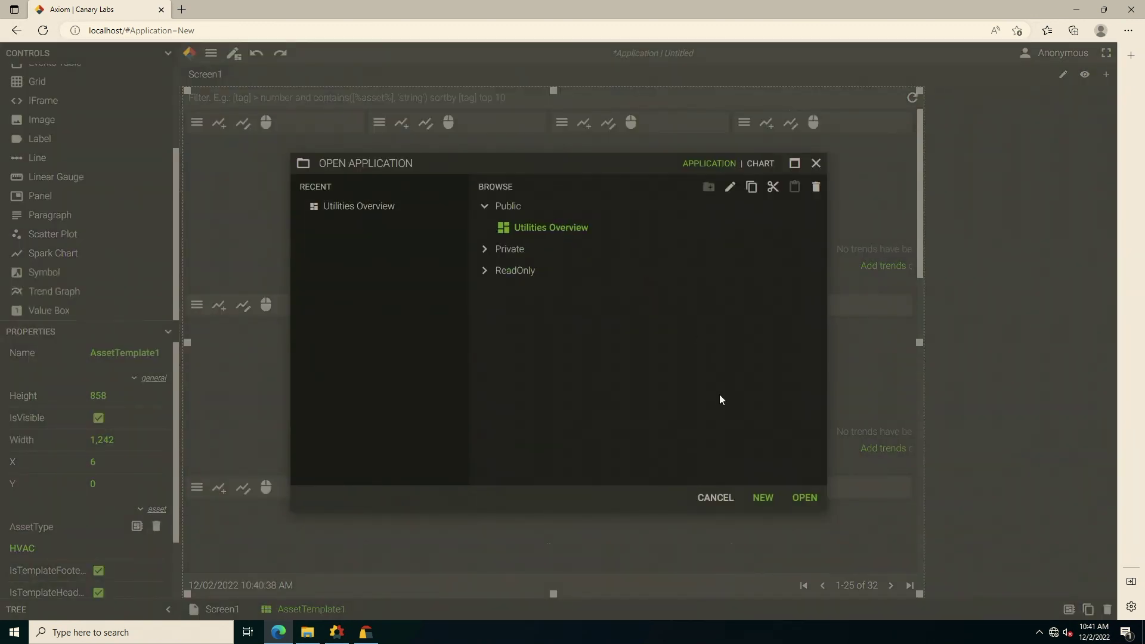
Load the Utilities Overview application, discarding the unsaved template changes.
click(803, 500)
click(619, 379)
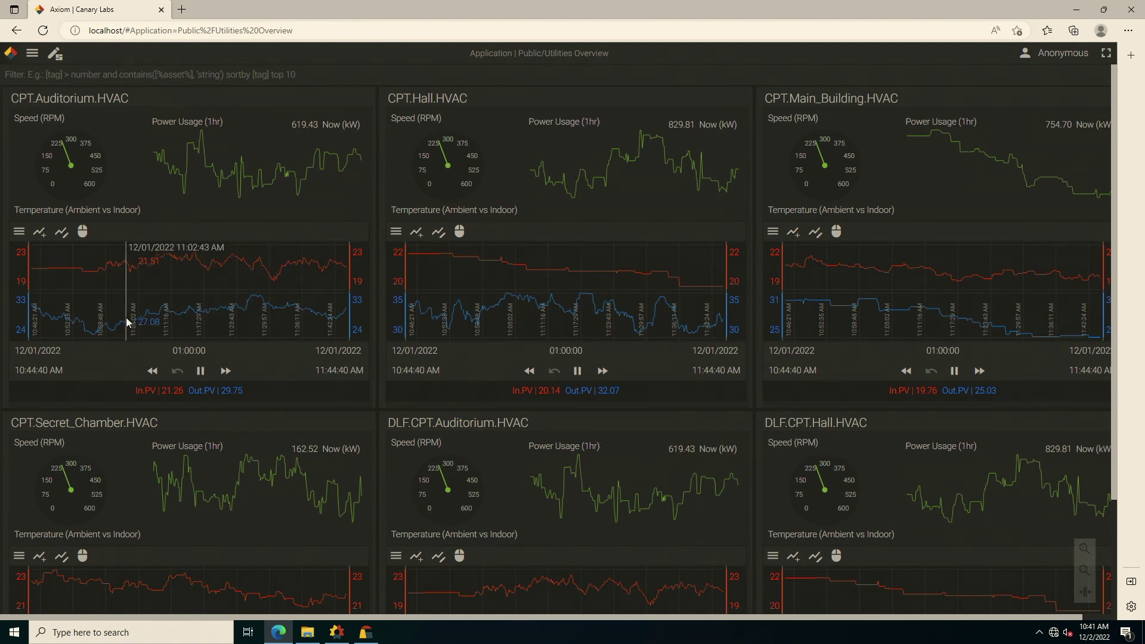
Review the HVAC tiles, then clear the filter query and start a '[' tag filter.
mouse_move(132, 641)
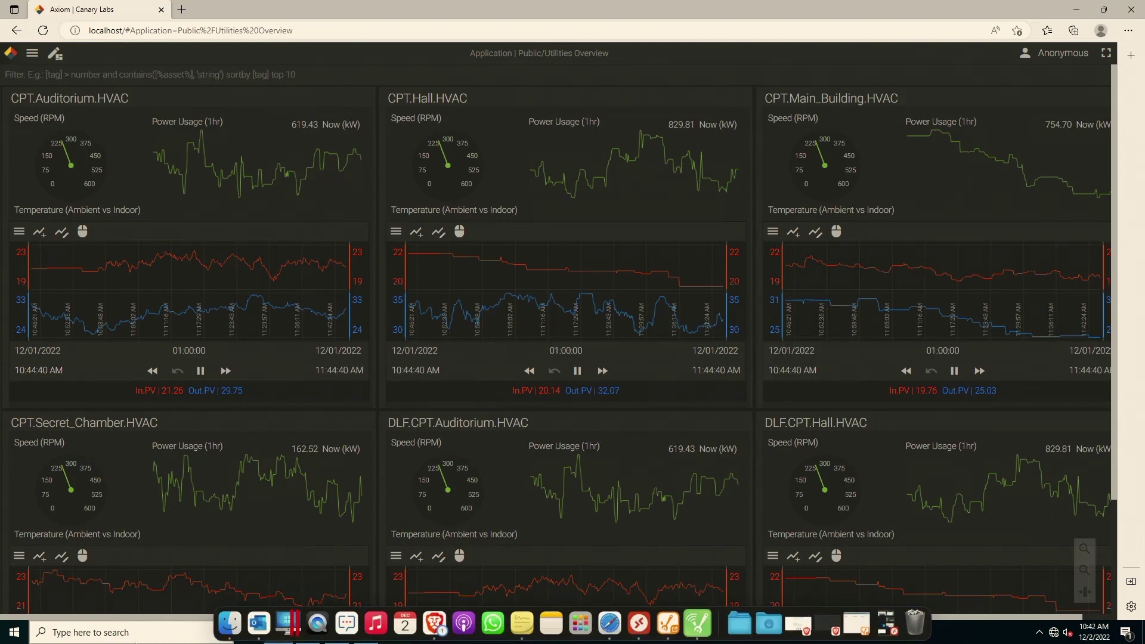
scroll(520, 389, down, 10)
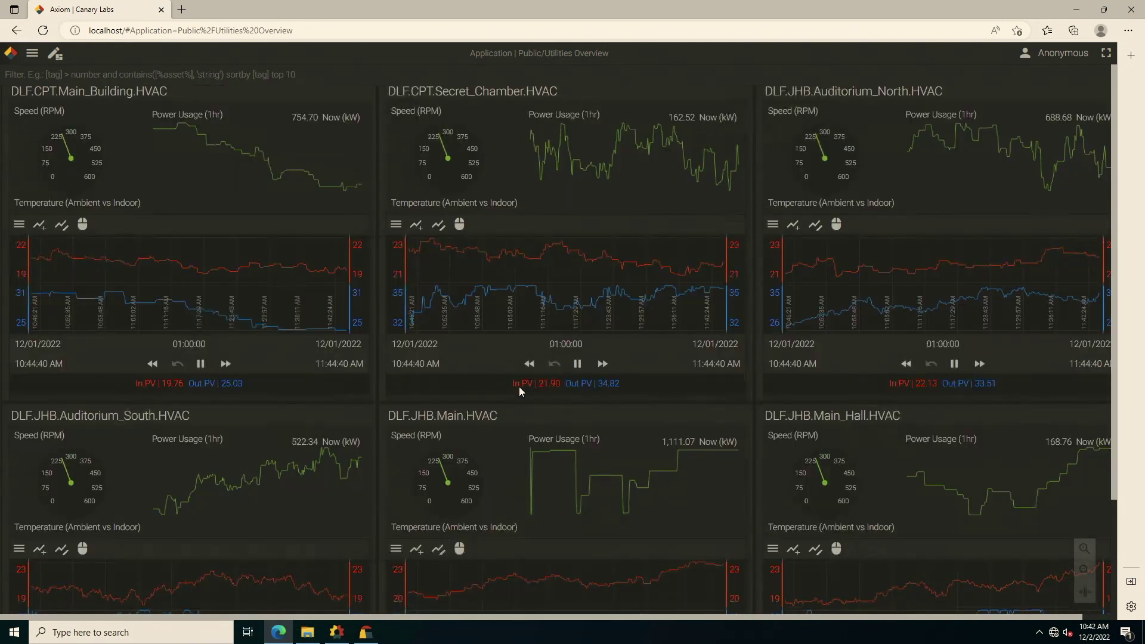
scroll(519, 388, down, 10)
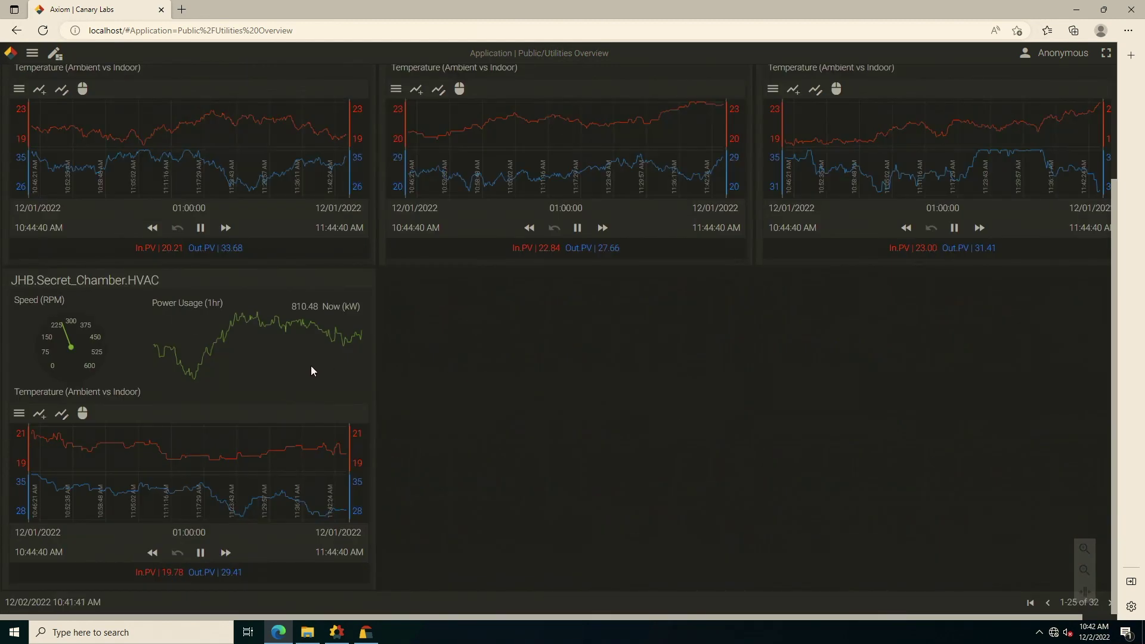
scroll(311, 364, up, 20)
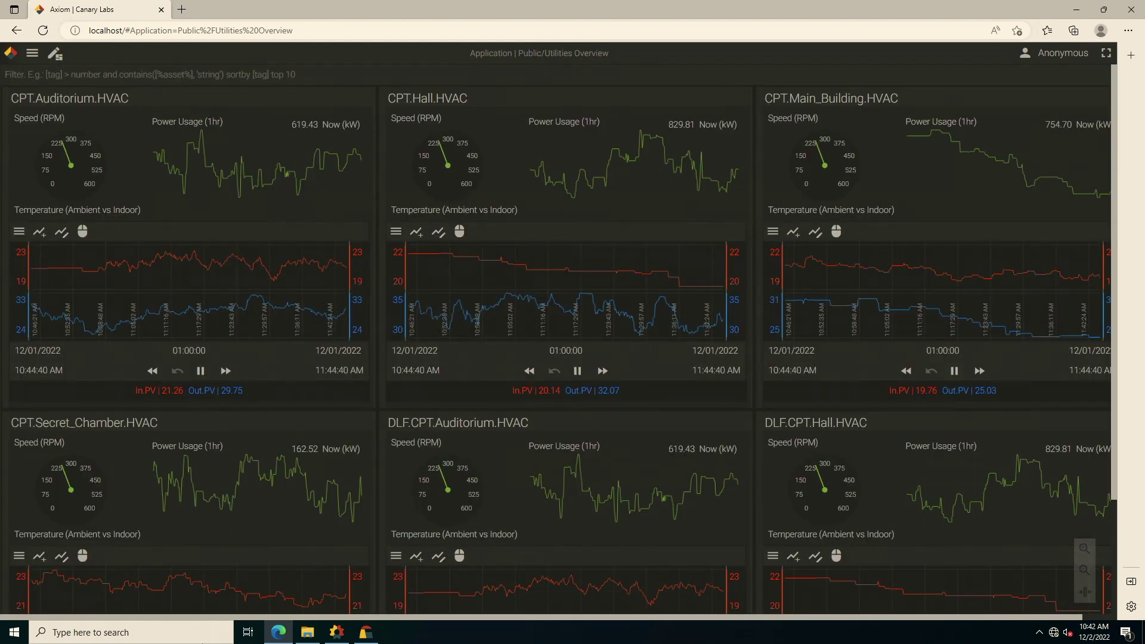
text({)
key(BackSpace)
text([)
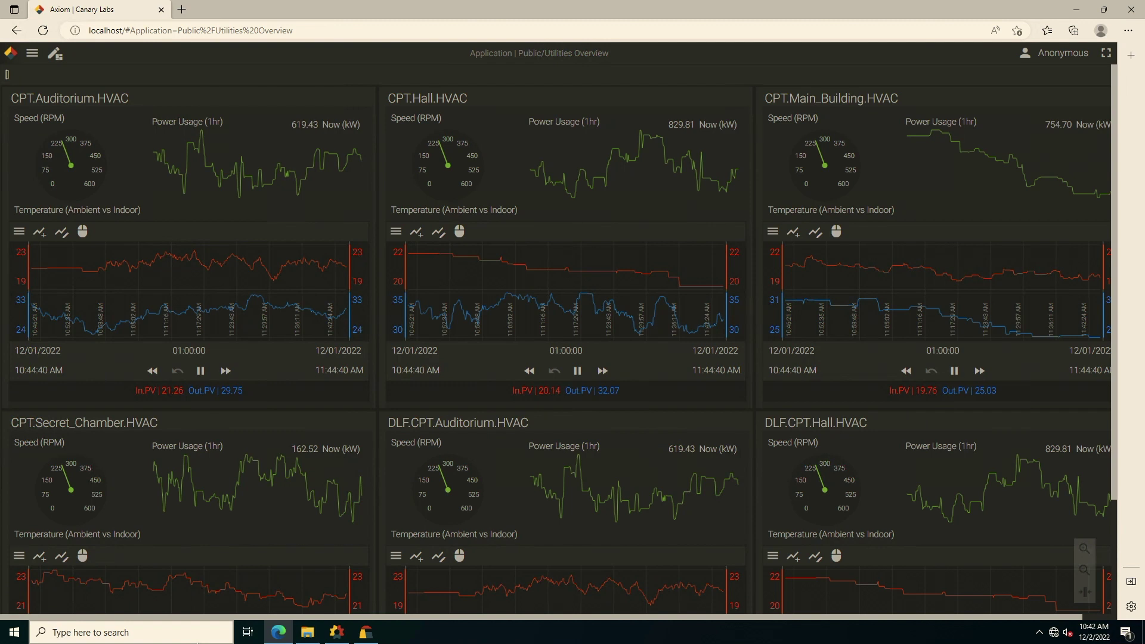
text(P)
key(BackSpace)
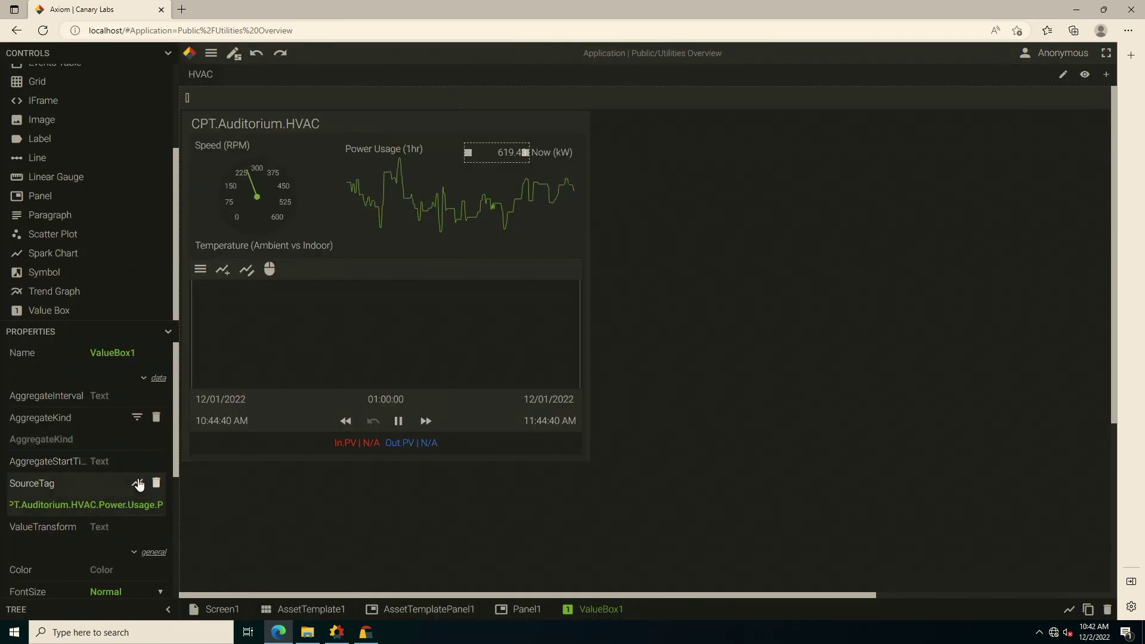
Check the power Value Box source tag, then filter AssetTemplate1 with '[Power.Usage.PV] > 800'.
click(137, 483)
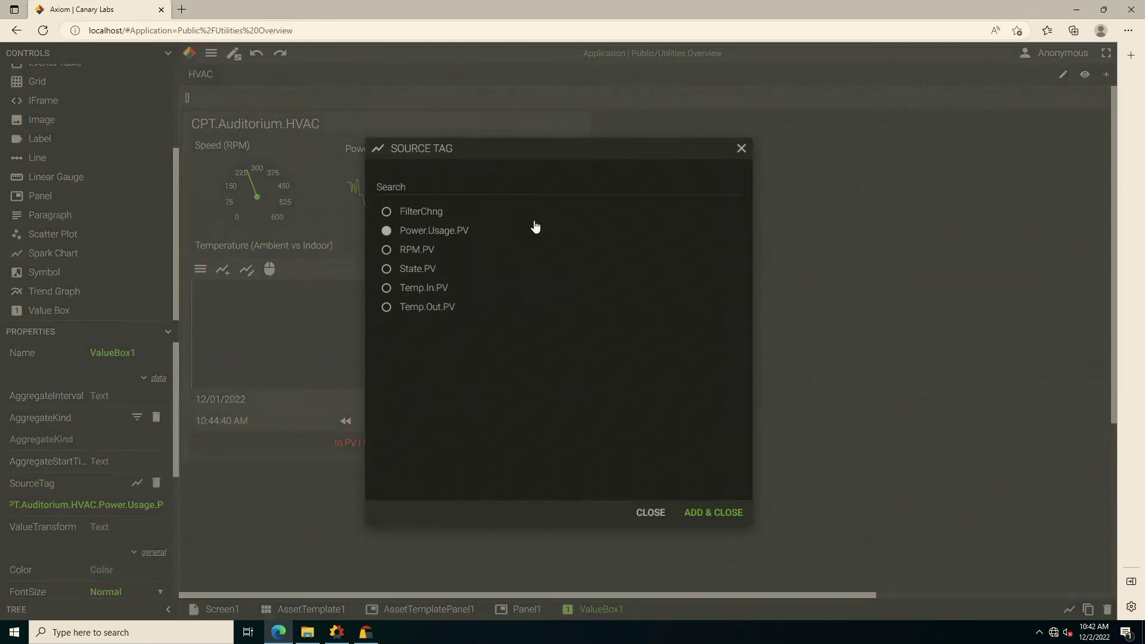
click(647, 514)
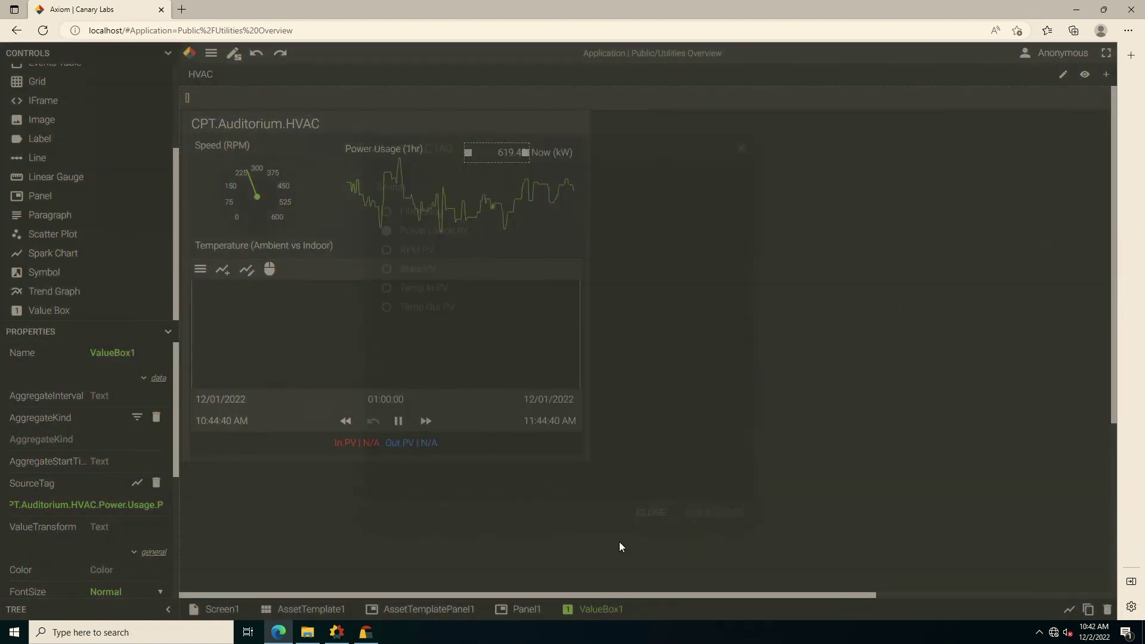
click(234, 52)
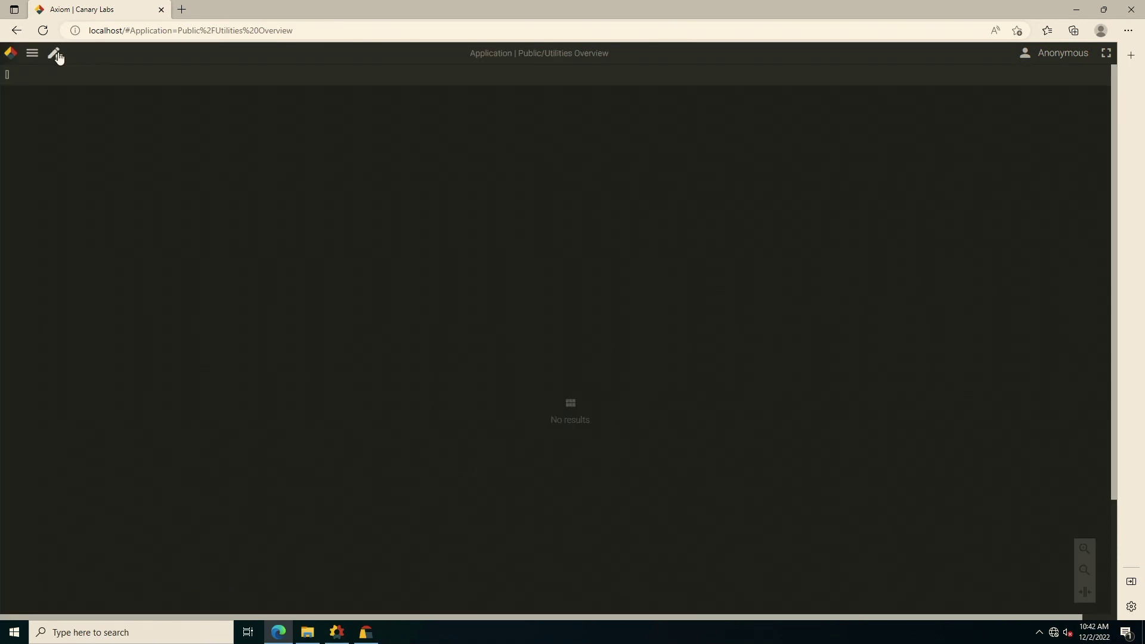
click(214, 103)
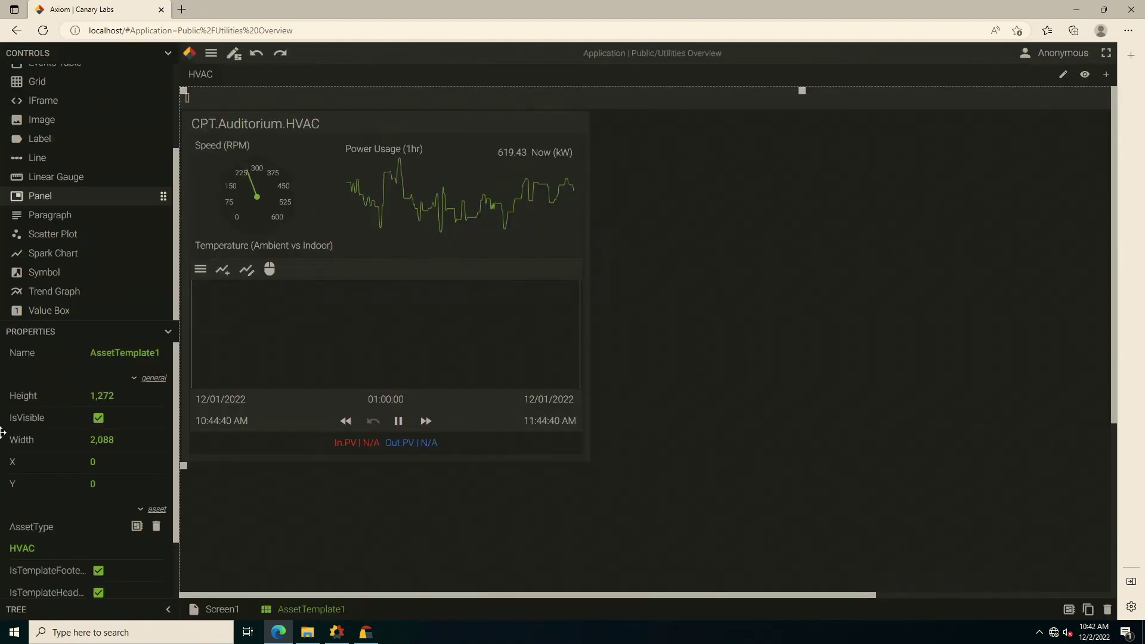
text([Power.Usage.PV])
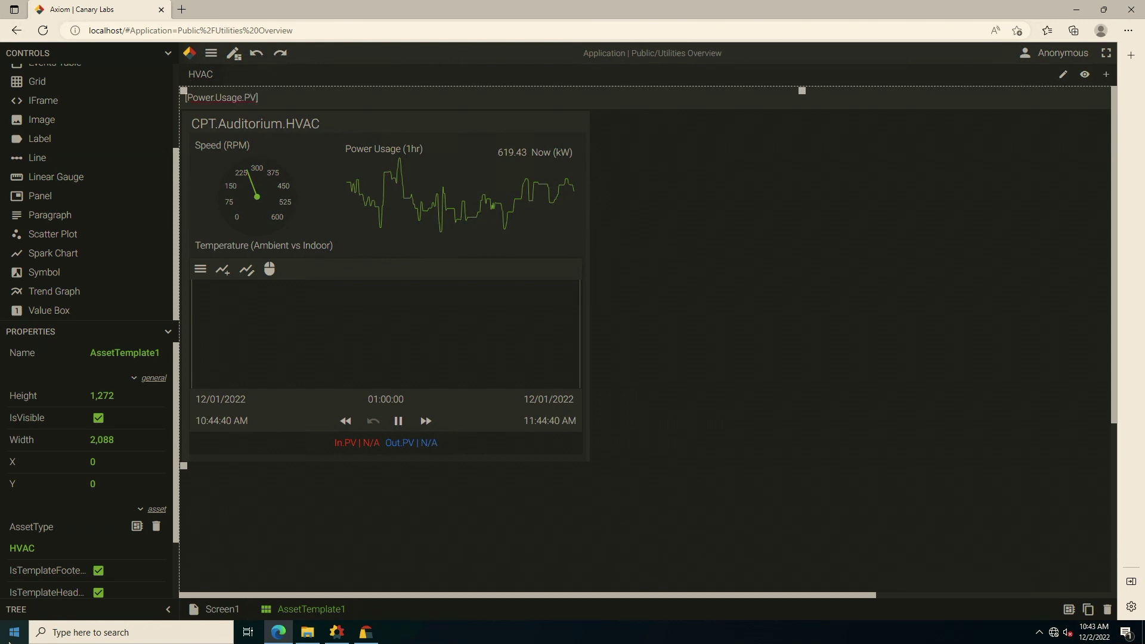
text(> 800)
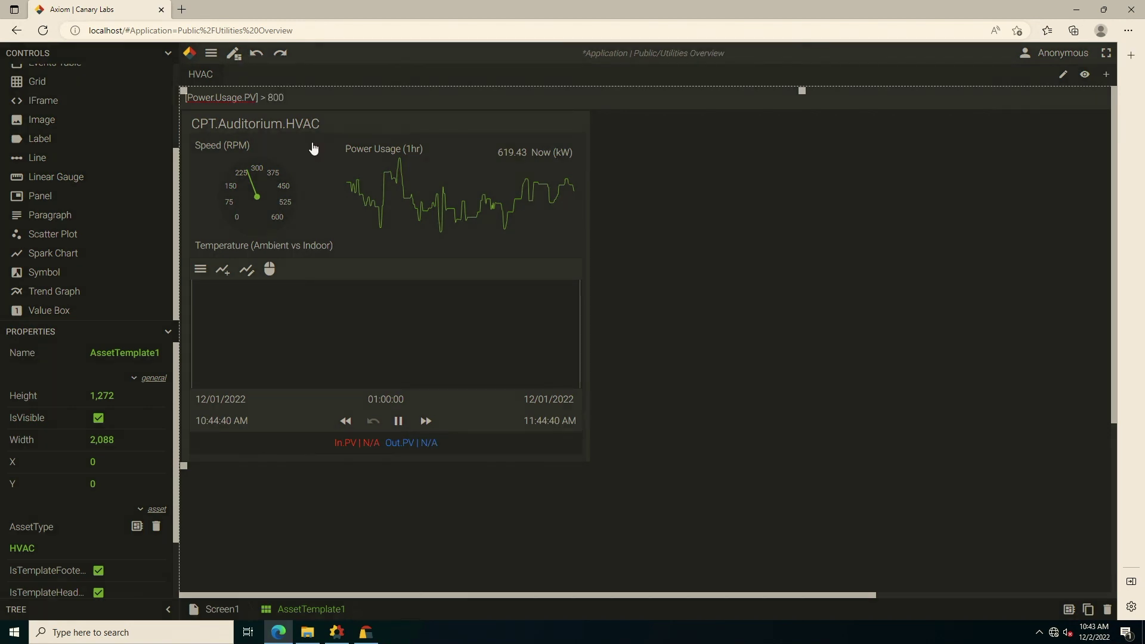
Preview live data, then extend the filter to '[Power.Usage.PV] > 800 sortby [Power.Usage.PV] top 5'.
click(233, 53)
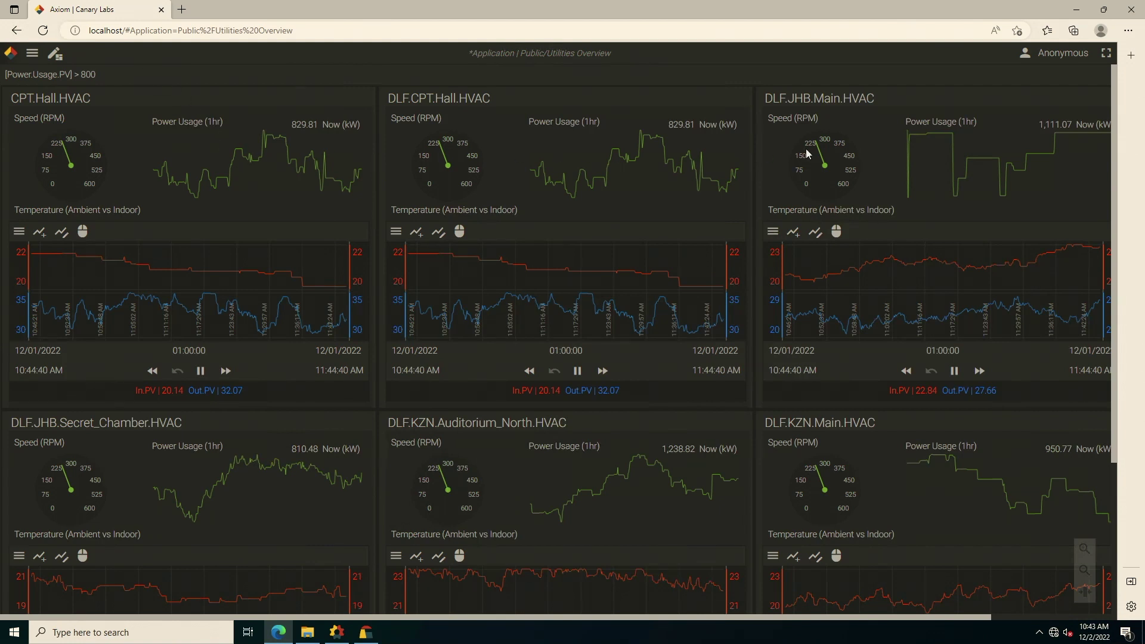
click(110, 74)
text(sortby)
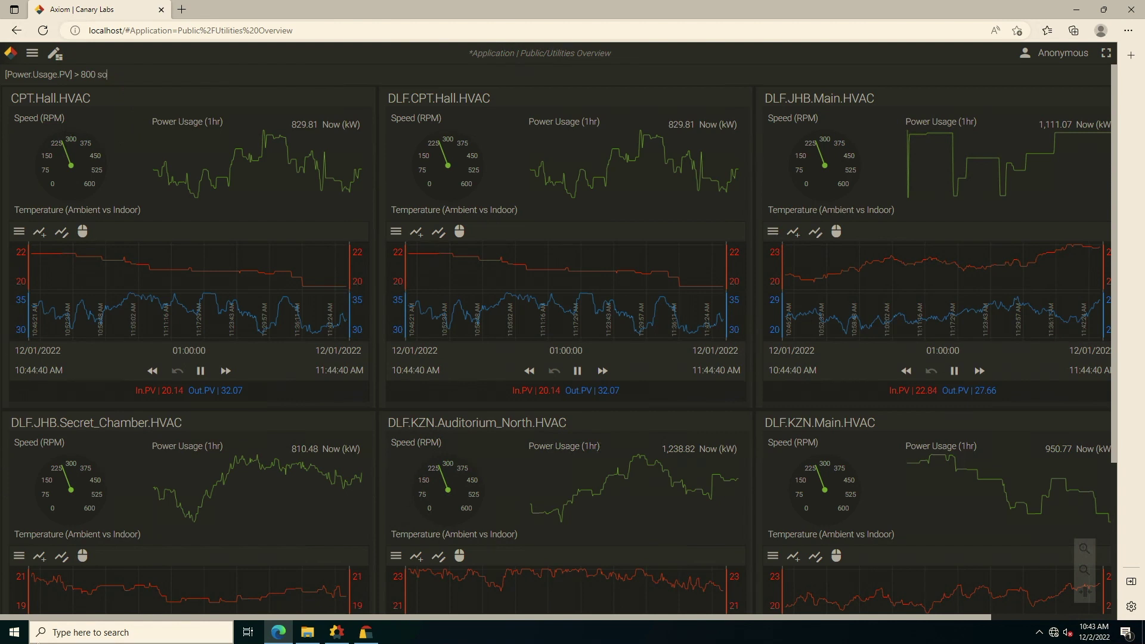
text(] > 800 sortby [)
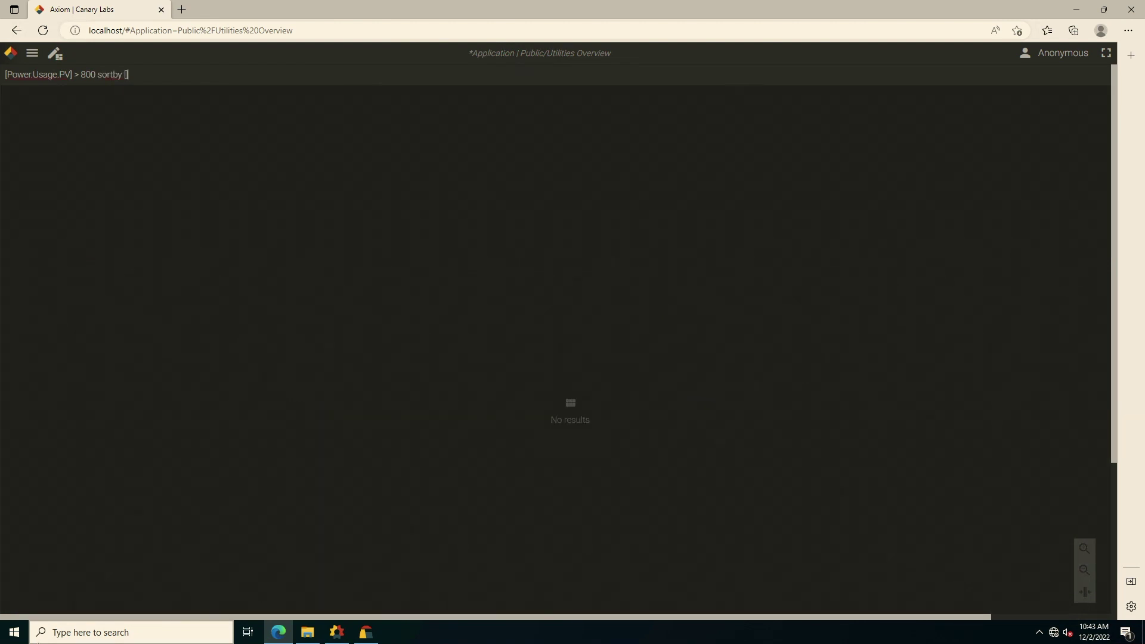
text(Power.Usage.PV] top 5)
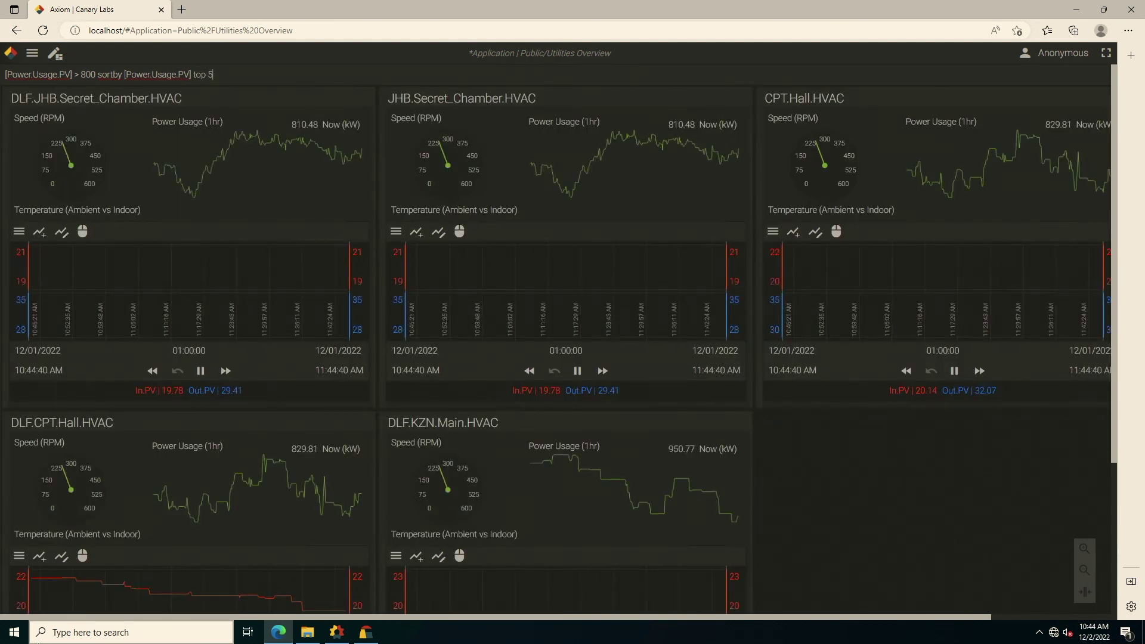